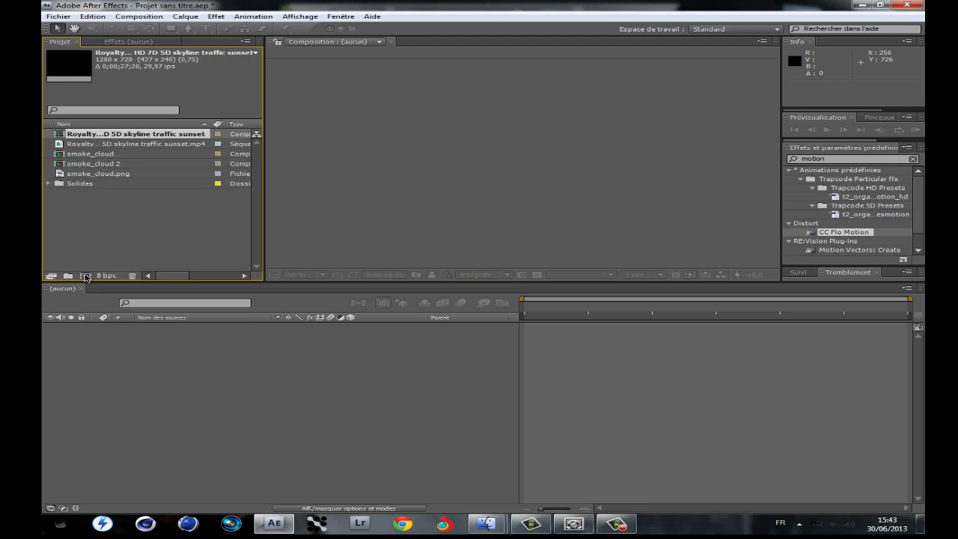
# Move the current time near the start of the composition and turn the skyline footage into a 3D layer
pyautogui.click(545, 306)
pyautogui.moveTo(535, 308)
pyautogui.mouseDown()
pyautogui.moveTo(626, 307)
pyautogui.moveTo(527, 307)
pyautogui.mouseUp()
pyautogui.click(348, 327)
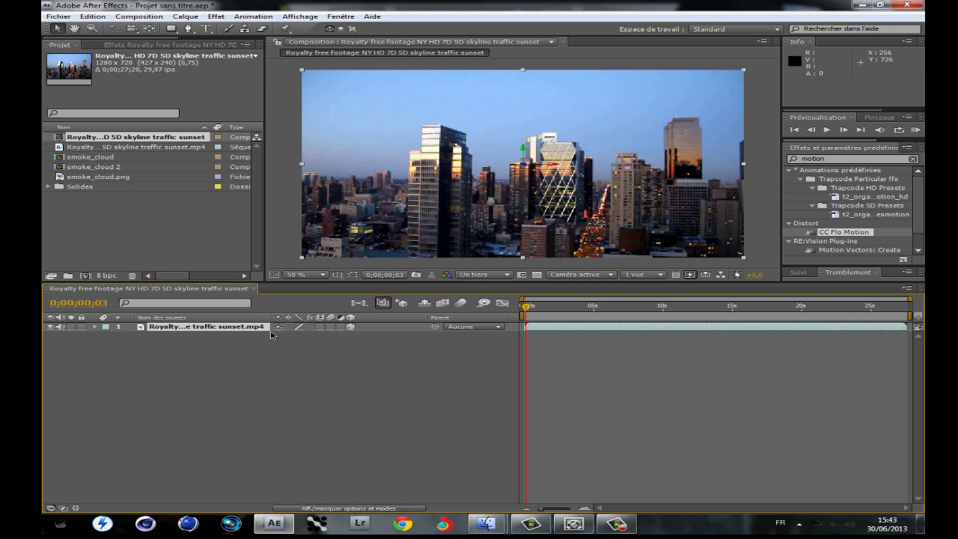
# In the Top view, push the skyline footage layer back in depth to a Z position of about 5548
pyautogui.click(552, 275)
pyautogui.click(577, 327)
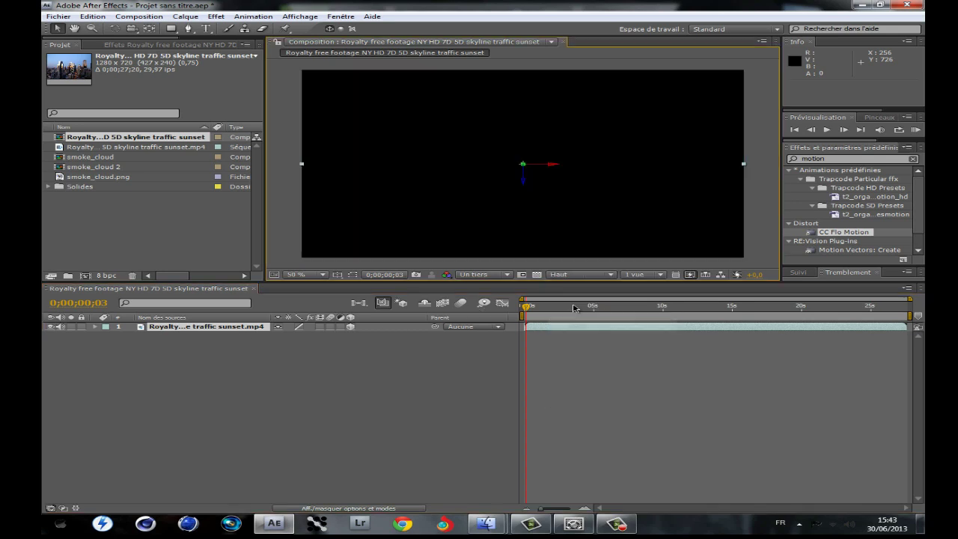
pyautogui.scroll(-2, 544, 194)
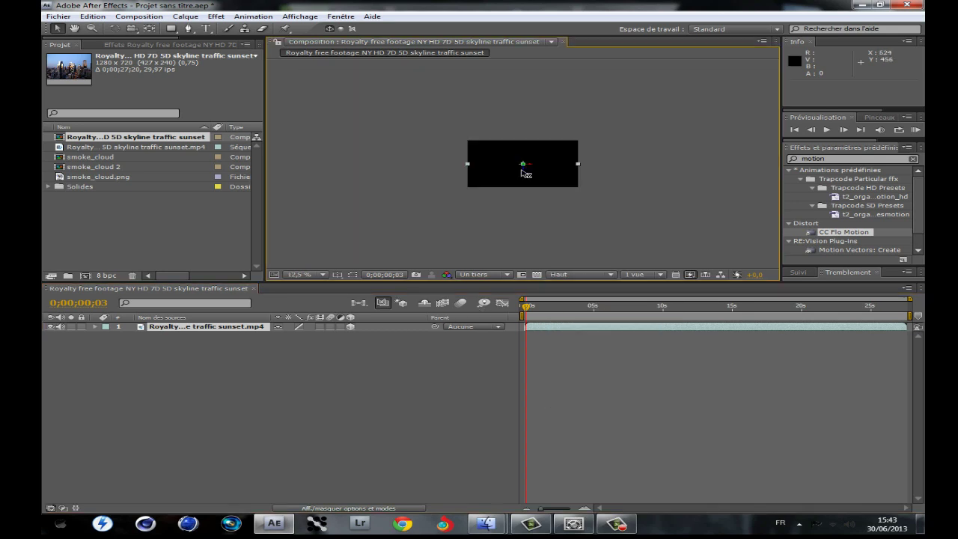
pyautogui.scroll(2, 521, 174)
pyautogui.click(520, 107)
pyautogui.scroll(-4, 523, 143)
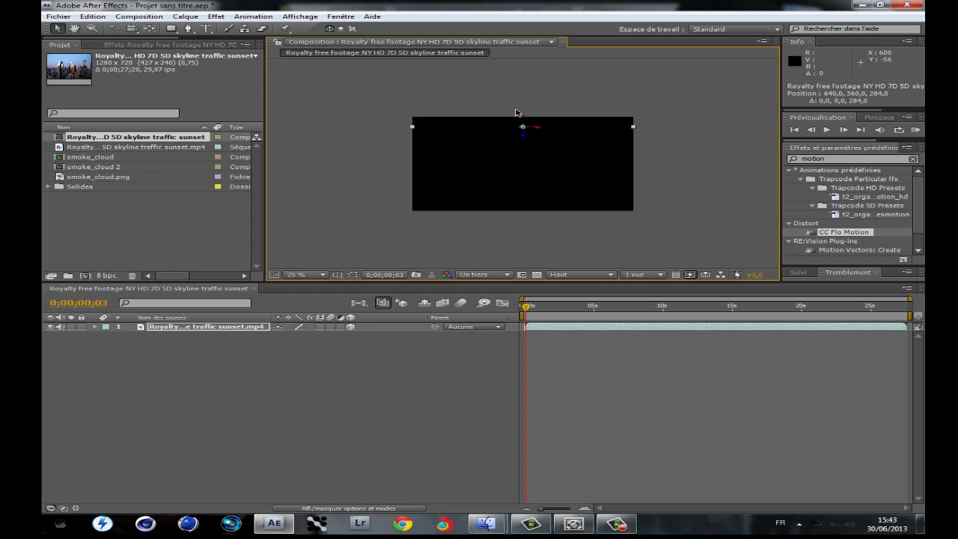
pyautogui.moveTo(529, 156); pyautogui.dragTo(524, 73)
pyautogui.scroll(-1, 524, 109)
pyautogui.scroll(-1, 520, 112)
pyautogui.scroll(1, 541, 163)
pyautogui.scroll(2, 541, 163)
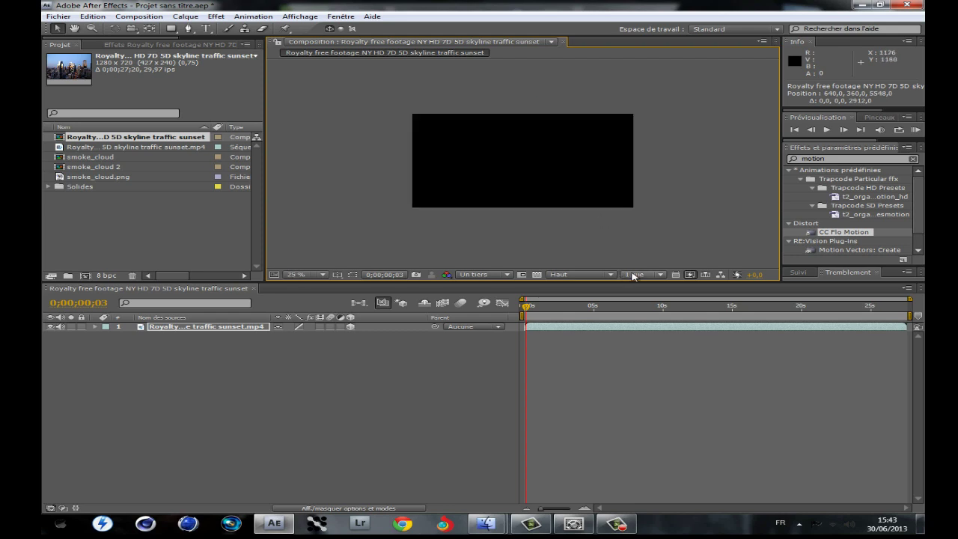
# Return to the Active Camera view and scale the footage layer to about 521% by 519%, filling the frame
pyautogui.click(592, 274)
pyautogui.click(594, 286)
pyautogui.moveTo(565, 175); pyautogui.dragTo(645, 214)
pyautogui.scroll(1, 771, 242)
pyautogui.moveTo(751, 234); pyautogui.dragTo(747, 256)
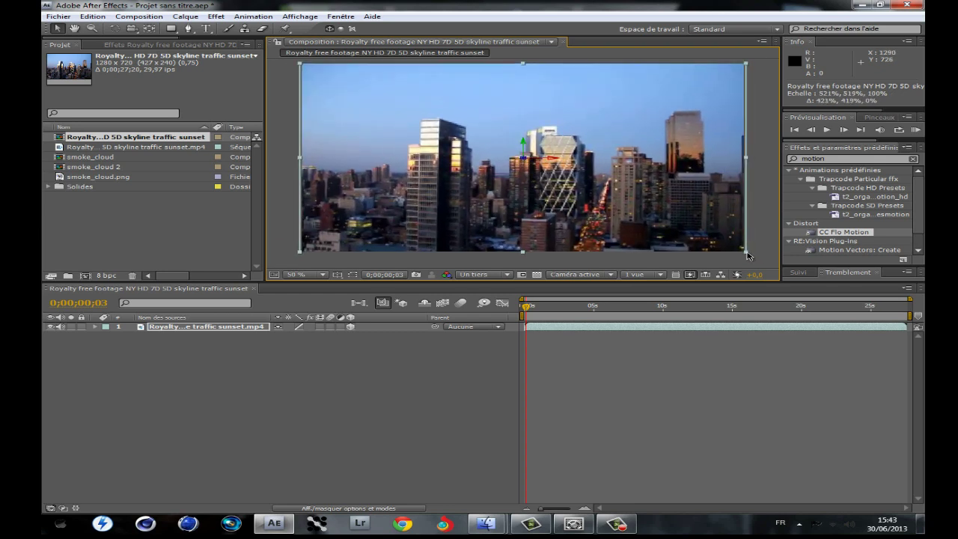
pyautogui.click(365, 395)
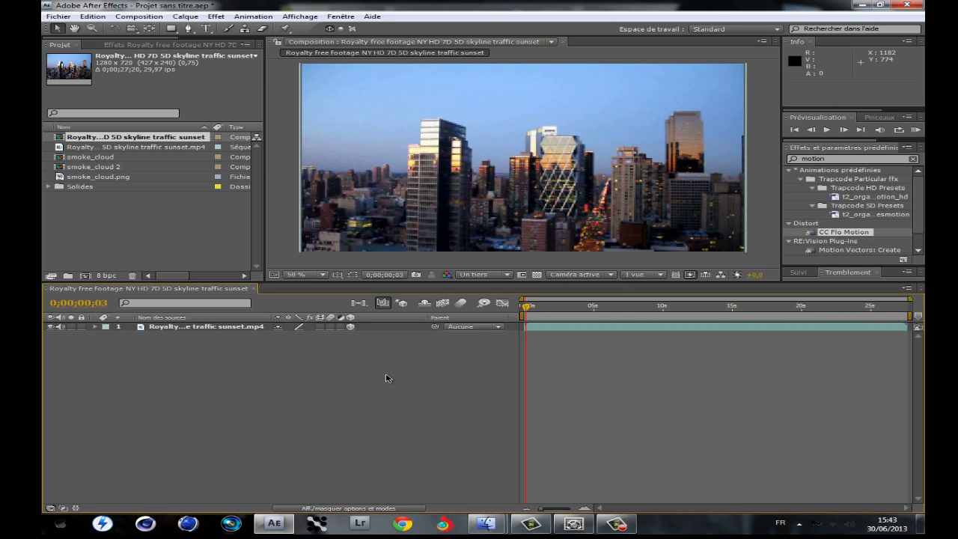
pyautogui.rightClick(302, 359)
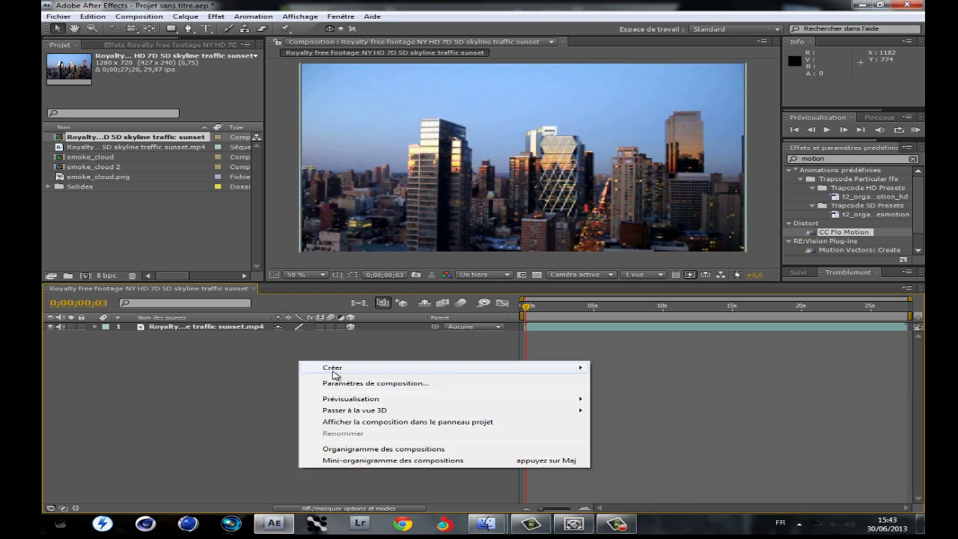
pyautogui.moveTo(329, 367)
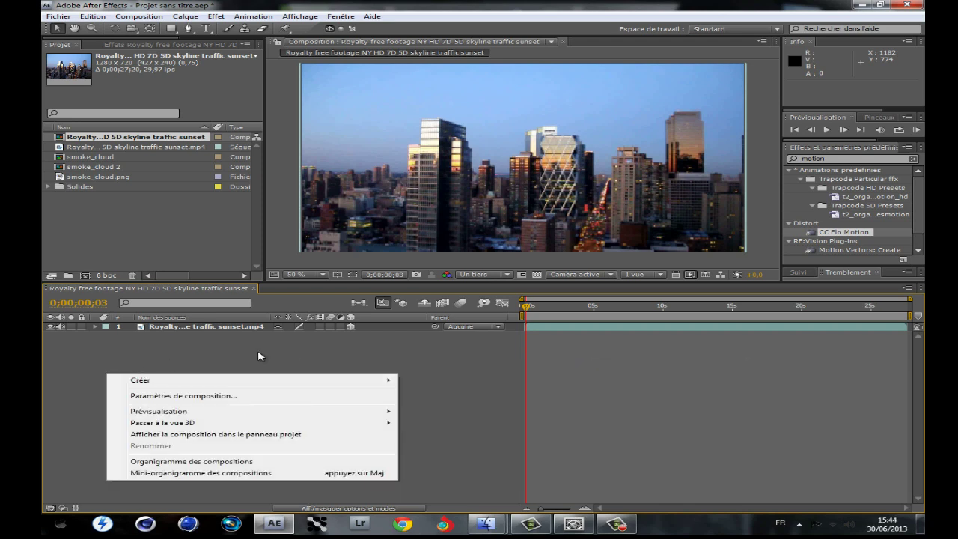
pyautogui.click(211, 21)
pyautogui.click(209, 18)
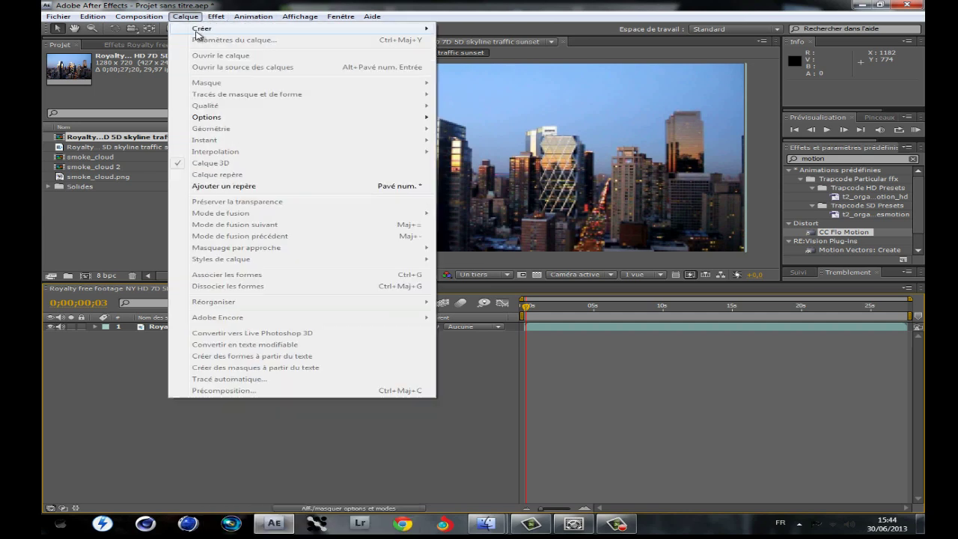
pyautogui.rightClick(140, 422)
pyautogui.moveTo(172, 411)
pyautogui.click(502, 484)
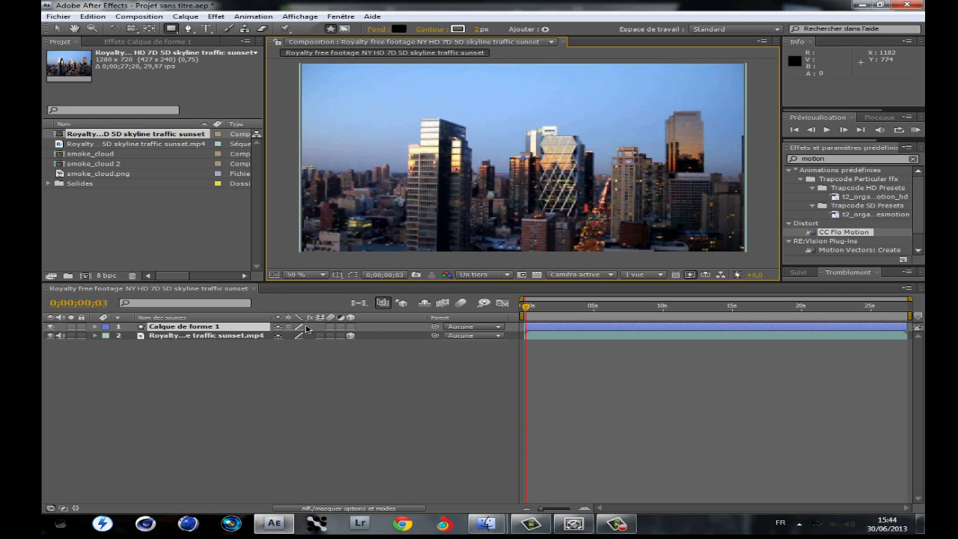
pyautogui.press('Delete')
# Create a null object above the footage and make it a 3D layer
pyautogui.rightClick(220, 373)
pyautogui.moveTo(302, 387)
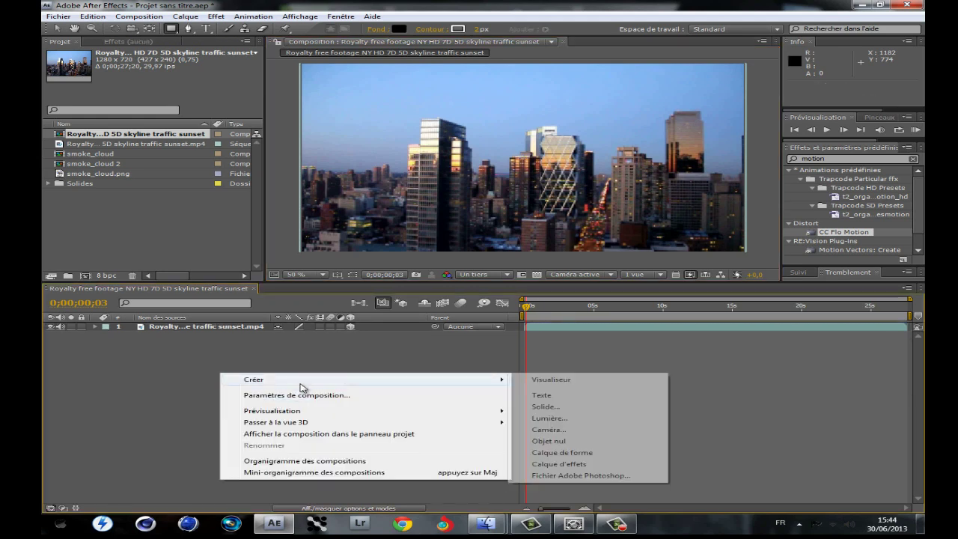
pyautogui.click(550, 441)
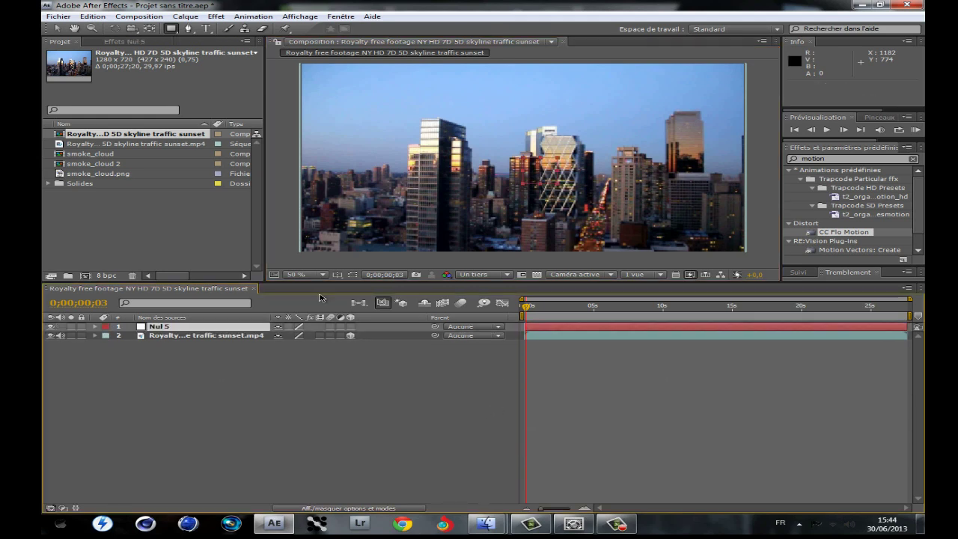
pyautogui.click(351, 327)
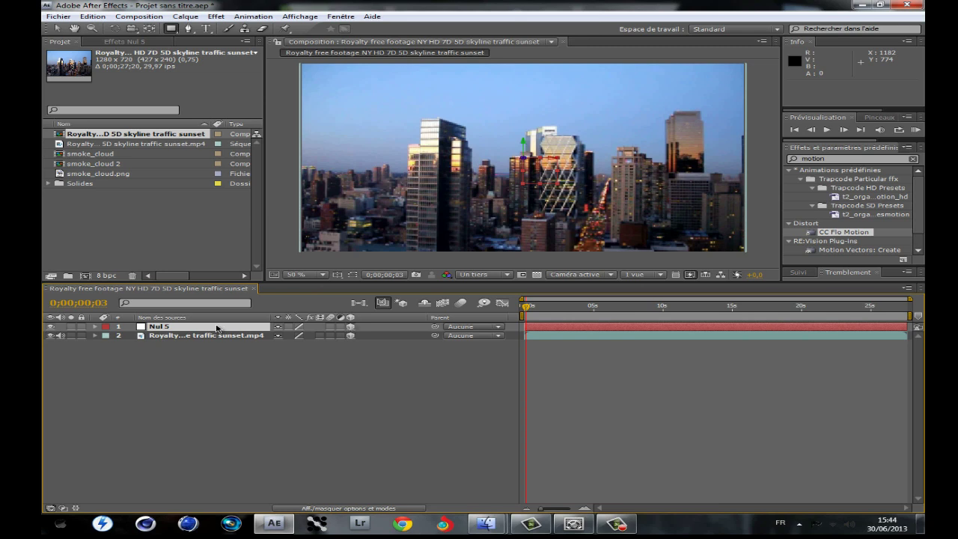
# Keyframe the null's position at 0;00;00;00 with it outside the frame at about 938, 360, -1035
pyautogui.press('p')
pyautogui.press('p')
pyautogui.press('p')
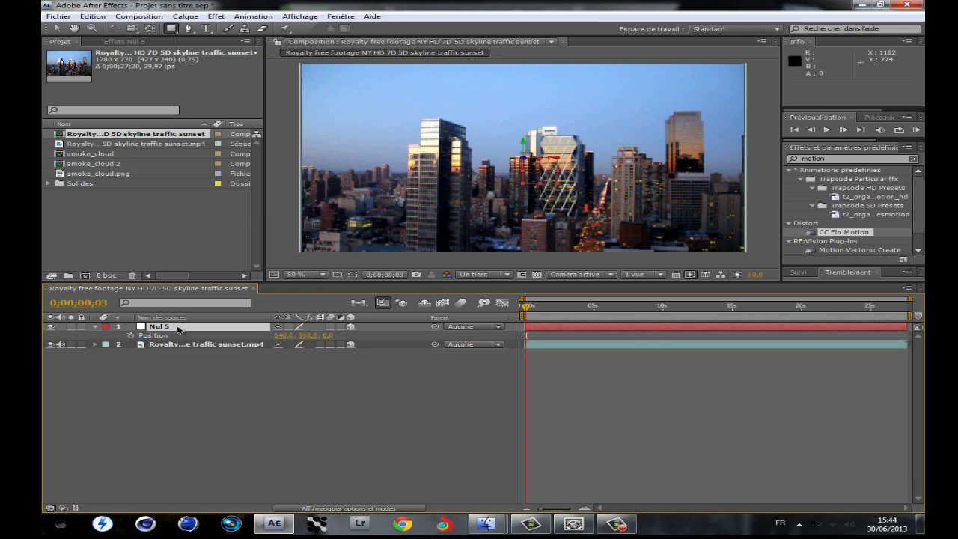
pyautogui.moveTo(527, 310)
pyautogui.mouseDown()
pyautogui.moveTo(536, 310)
pyautogui.moveTo(524, 309)
pyautogui.mouseUp()
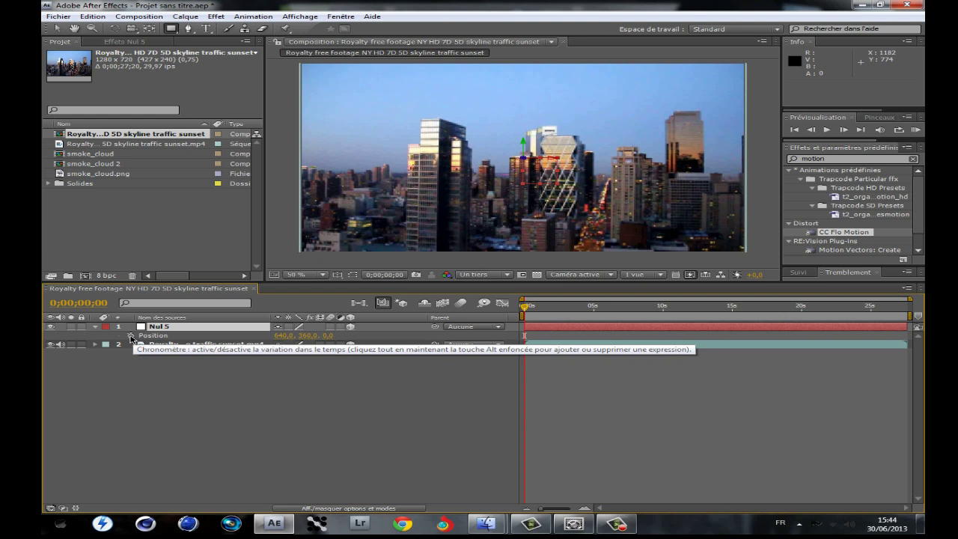
pyautogui.click(131, 337)
pyautogui.moveTo(337, 336); pyautogui.dragTo(44, 335)
pyautogui.press('v')
pyautogui.moveTo(553, 161); pyautogui.dragTo(726, 164)
pyautogui.press(',')
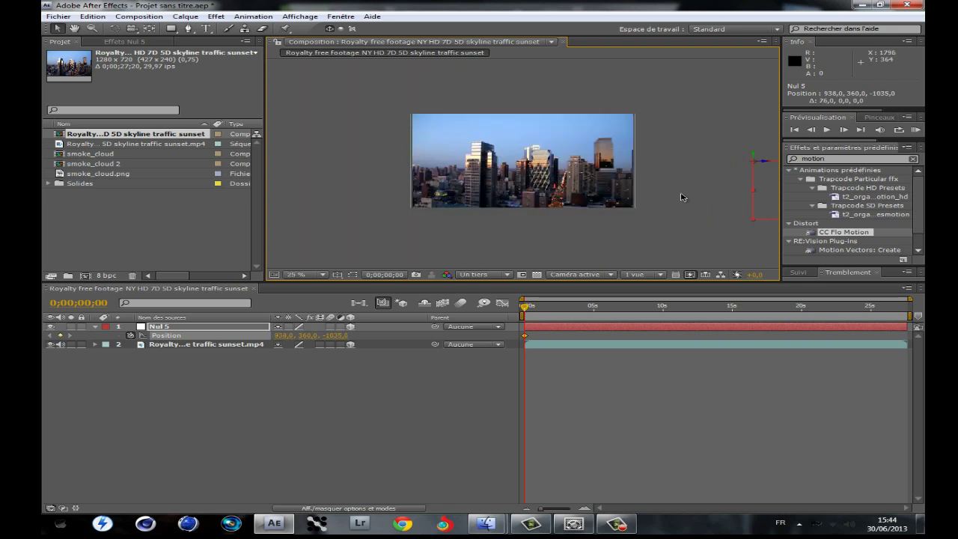
# Add a second position keyframe to the null at about 2 seconds, holding its starting position
pyautogui.moveTo(528, 307); pyautogui.dragTo(548, 306)
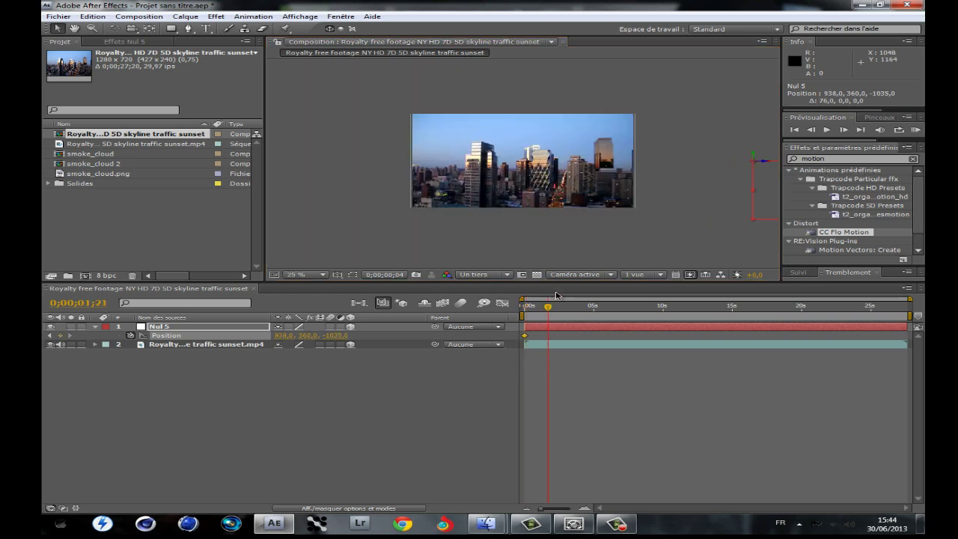
pyautogui.click(561, 509)
pyautogui.moveTo(591, 307); pyautogui.dragTo(604, 308)
pyautogui.click(61, 337)
# At 0;00;05;29, move the null into the distance to about 330, 360, 2085 to set a third position keyframe
pyautogui.moveTo(605, 309); pyautogui.dragTo(759, 308)
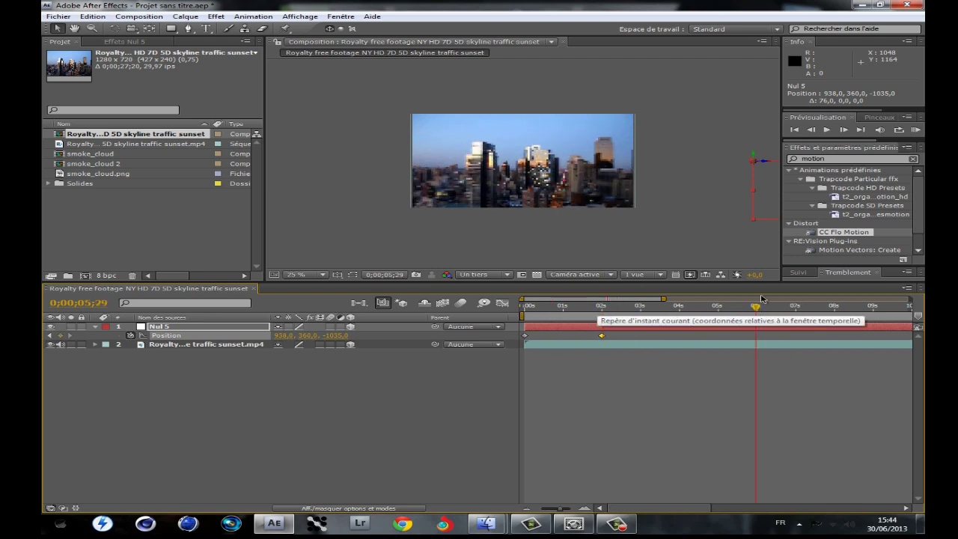
pyautogui.moveTo(774, 161); pyautogui.dragTo(769, 161)
pyautogui.moveTo(536, 163); pyautogui.dragTo(709, 171)
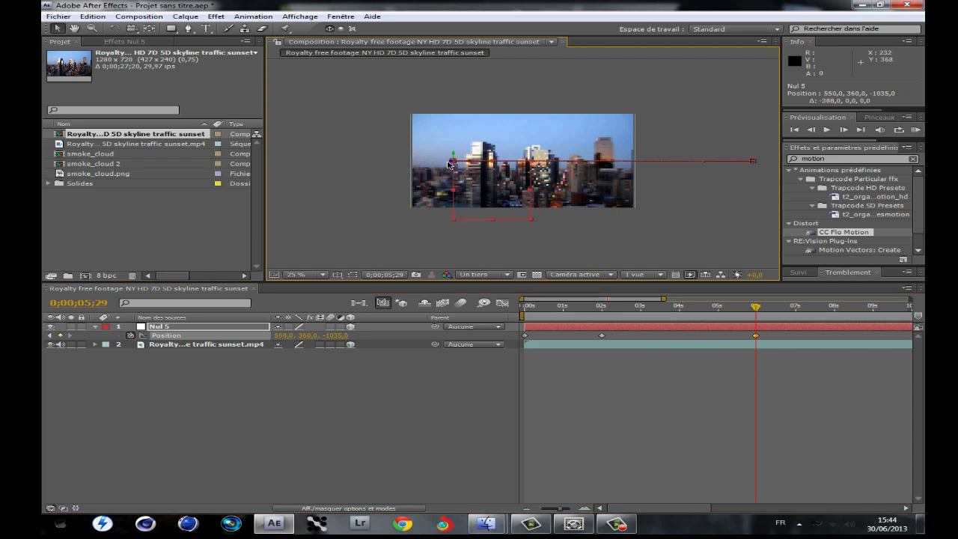
pyautogui.moveTo(455, 165); pyautogui.dragTo(769, 166)
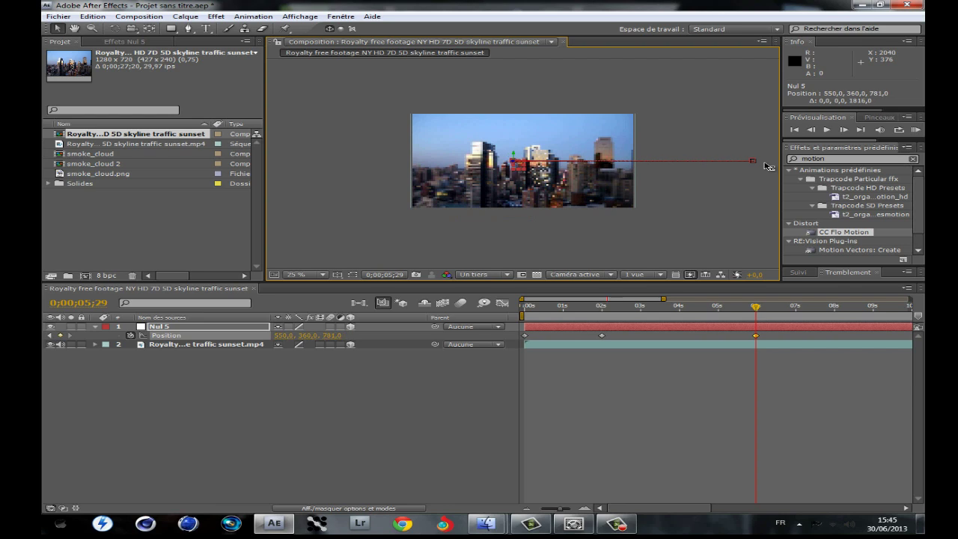
pyautogui.scroll(1, 522, 164)
pyautogui.moveTo(534, 159); pyautogui.dragTo(490, 160)
pyautogui.moveTo(680, 163); pyautogui.dragTo(929, 164)
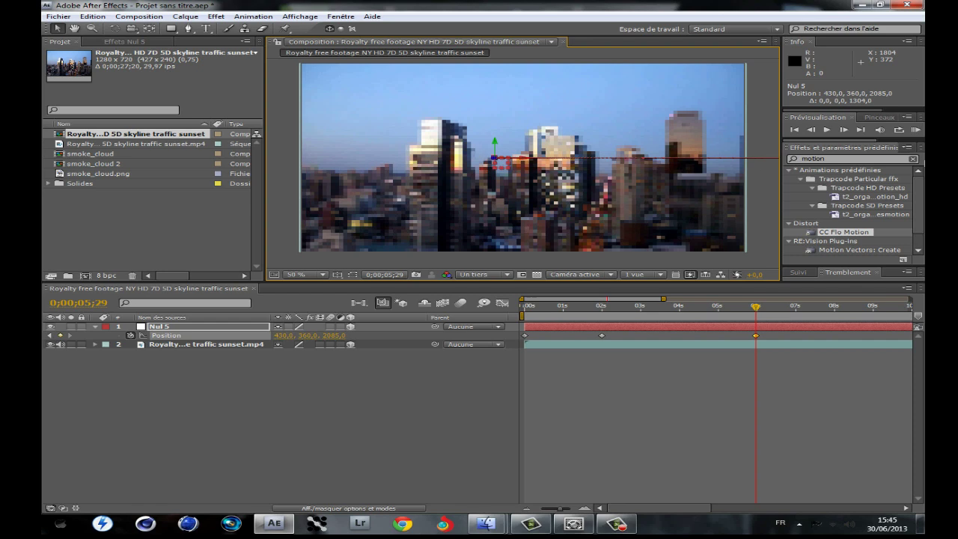
pyautogui.moveTo(522, 160); pyautogui.dragTo(488, 162)
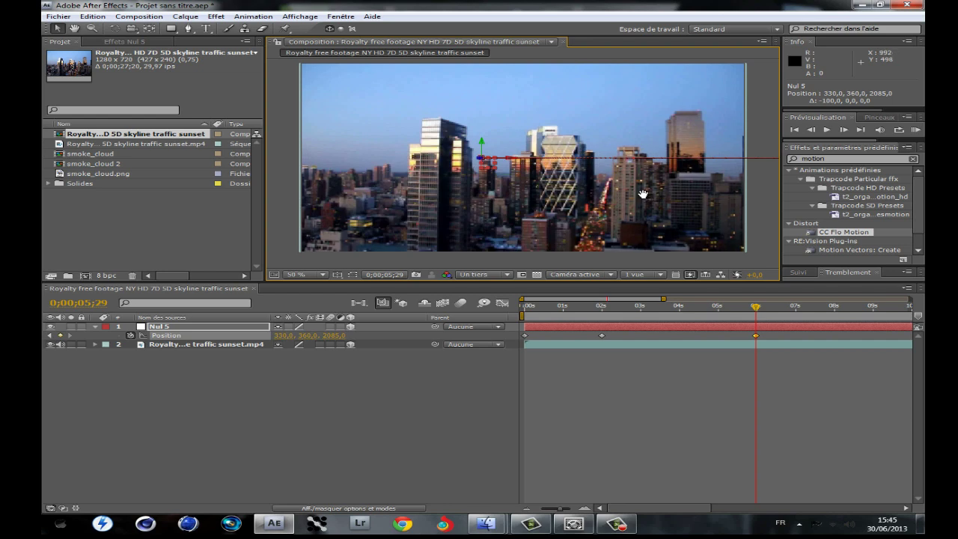
# Bend the null's motion path into an upward curve with its handle and check the movement at 0;00;03;01
pyautogui.moveTo(637, 177); pyautogui.dragTo(626, 189)
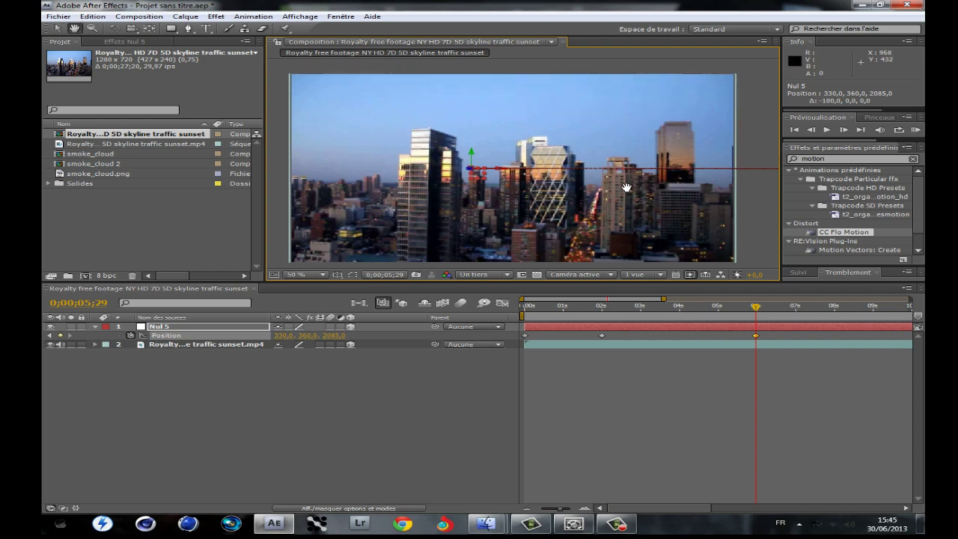
pyautogui.press('v')
pyautogui.moveTo(627, 168); pyautogui.dragTo(785, 83)
pyautogui.moveTo(861, 101); pyautogui.dragTo(957, 114)
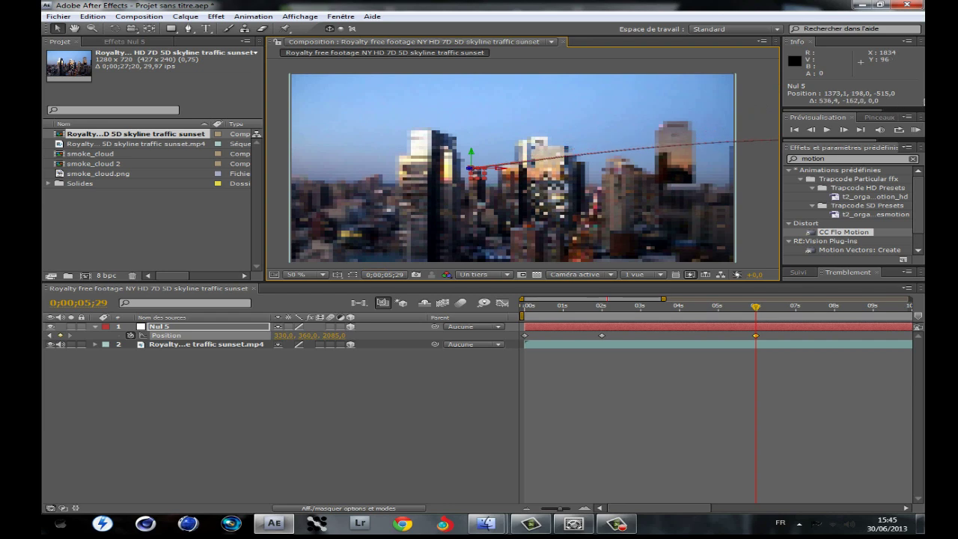
pyautogui.moveTo(690, 311); pyautogui.dragTo(642, 307)
pyautogui.click(291, 372)
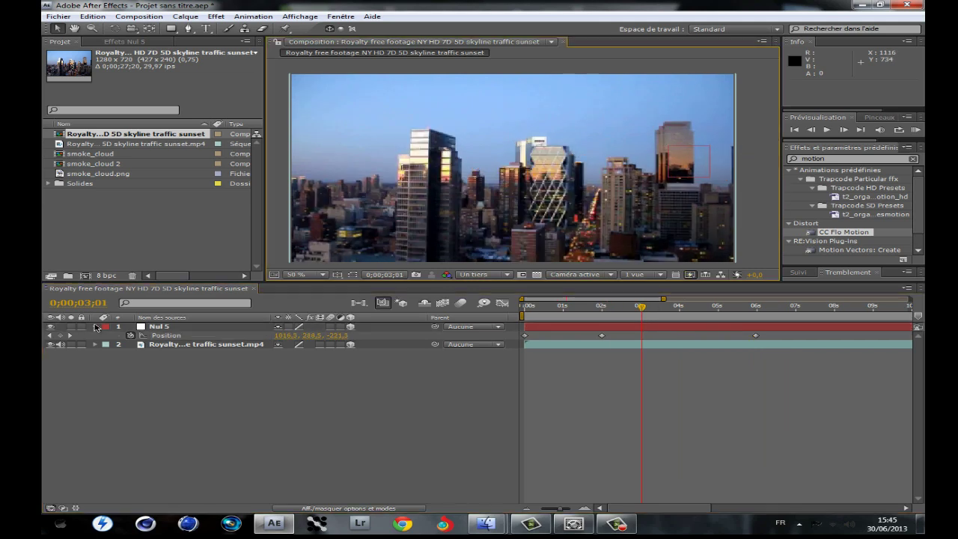
# Create a white point light with an intensity of about 118% and no shadow casting
pyautogui.click(95, 328)
pyautogui.rightClick(198, 372)
pyautogui.moveTo(427, 378)
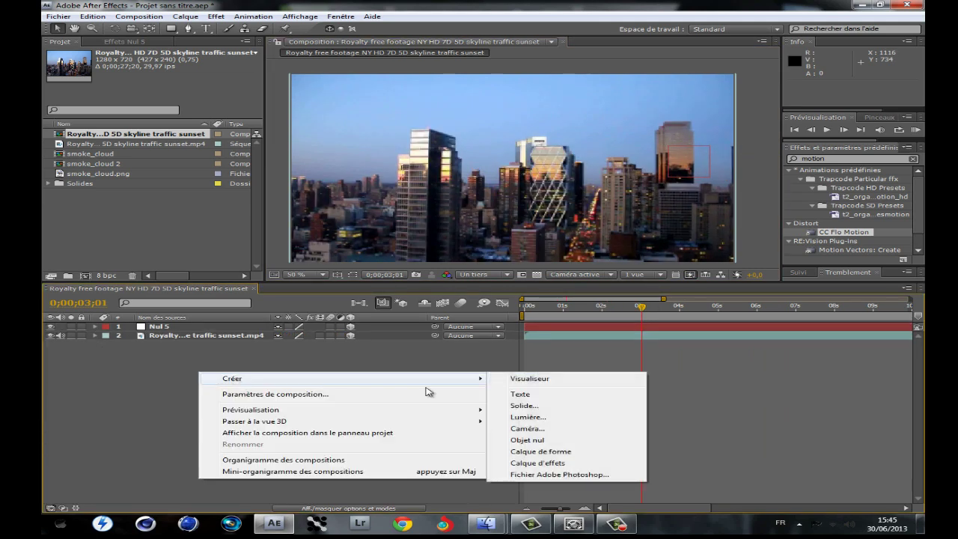
pyautogui.click(511, 418)
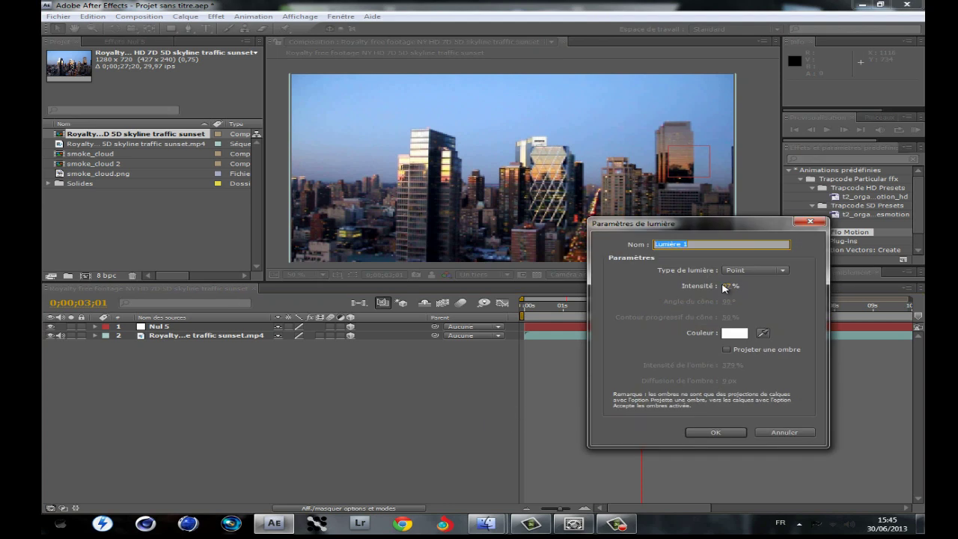
pyautogui.moveTo(728, 286); pyautogui.dragTo(746, 288)
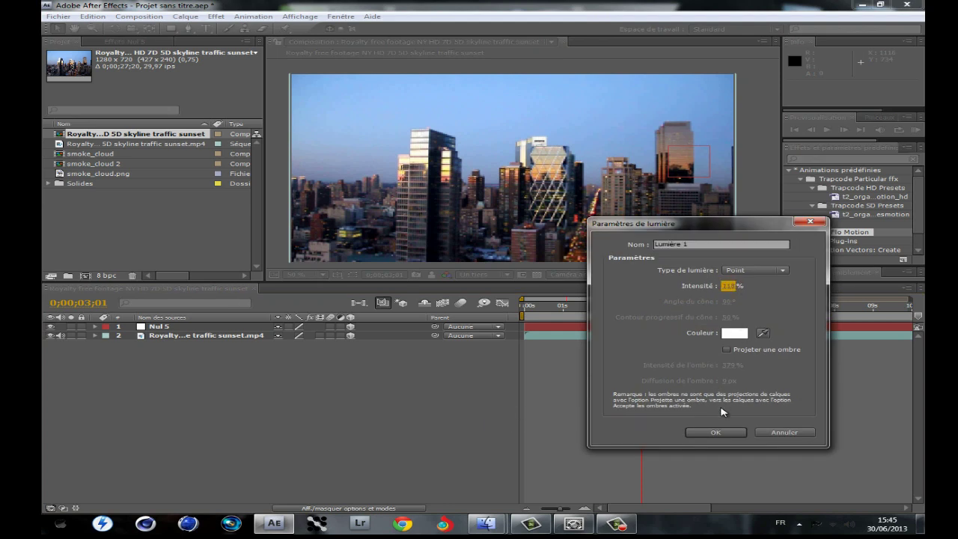
pyautogui.click(755, 271)
pyautogui.click(755, 272)
pyautogui.click(706, 432)
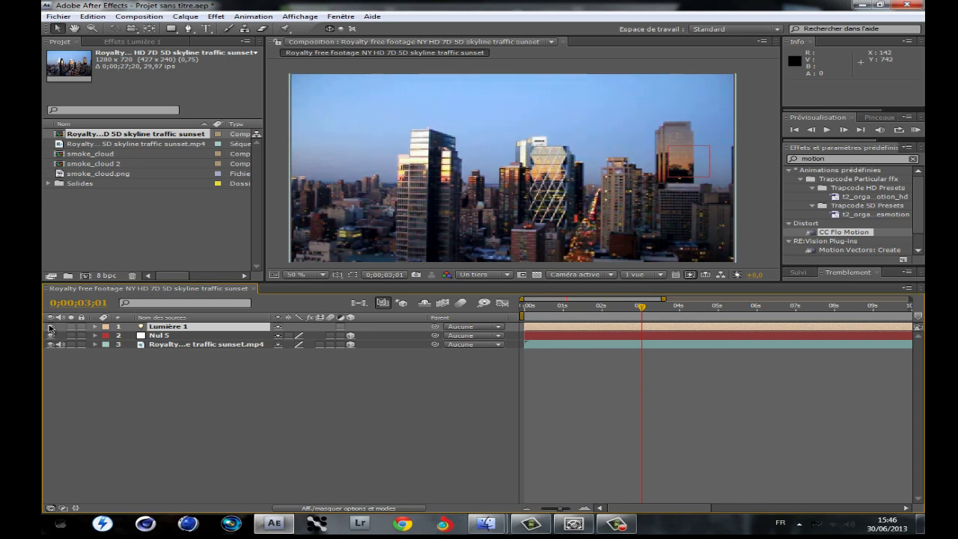
# Turn off the footage layer's Utilise les lumières surface option so the light does not affect it
pyautogui.click(167, 345)
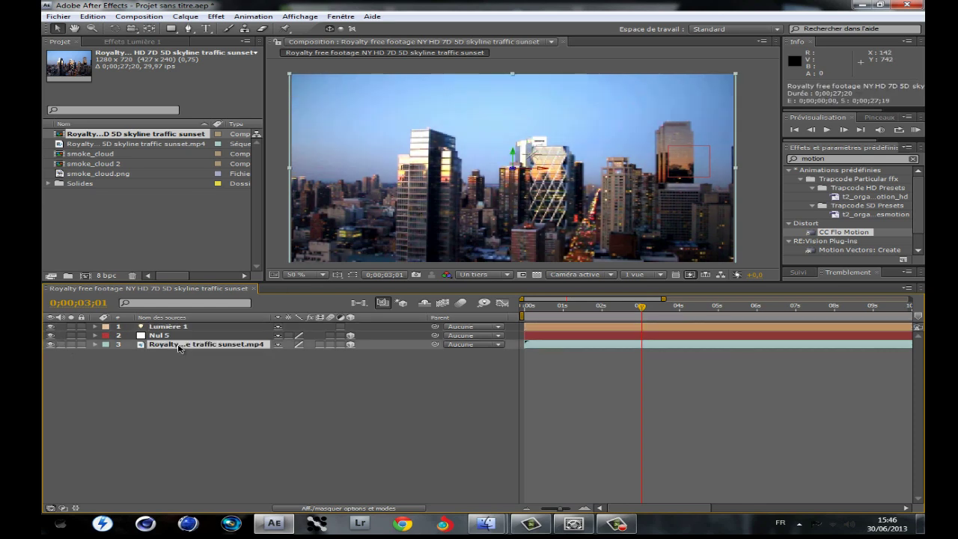
pyautogui.click(95, 345)
pyautogui.click(108, 362)
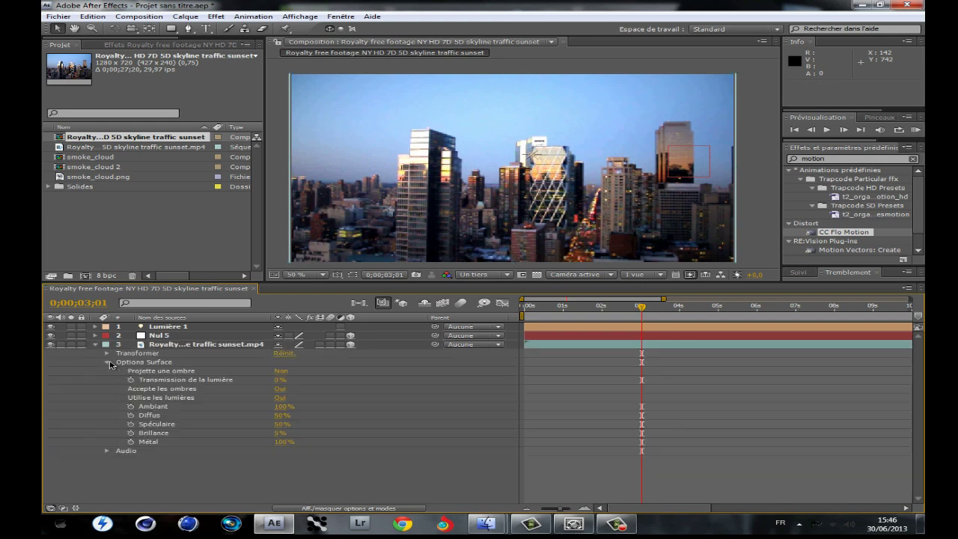
pyautogui.click(280, 399)
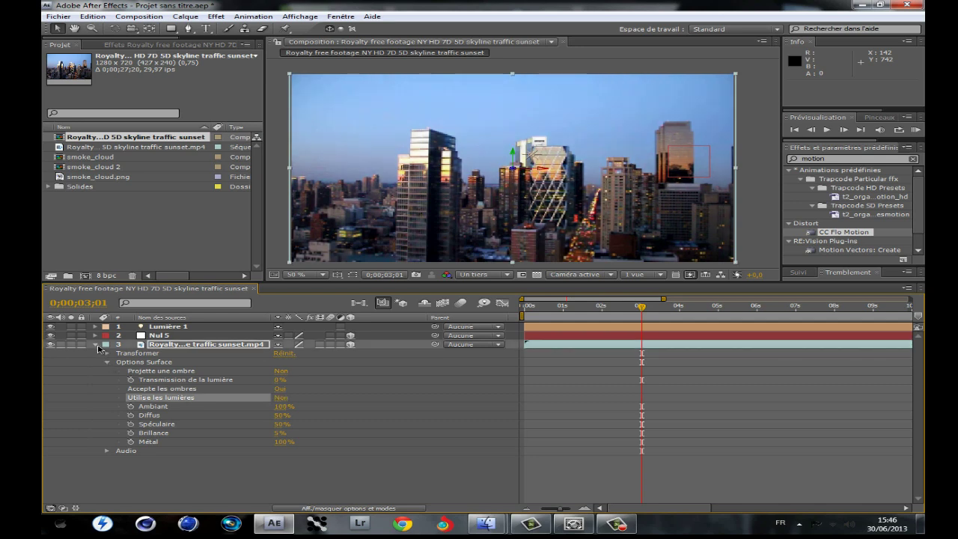
pyautogui.click(95, 346)
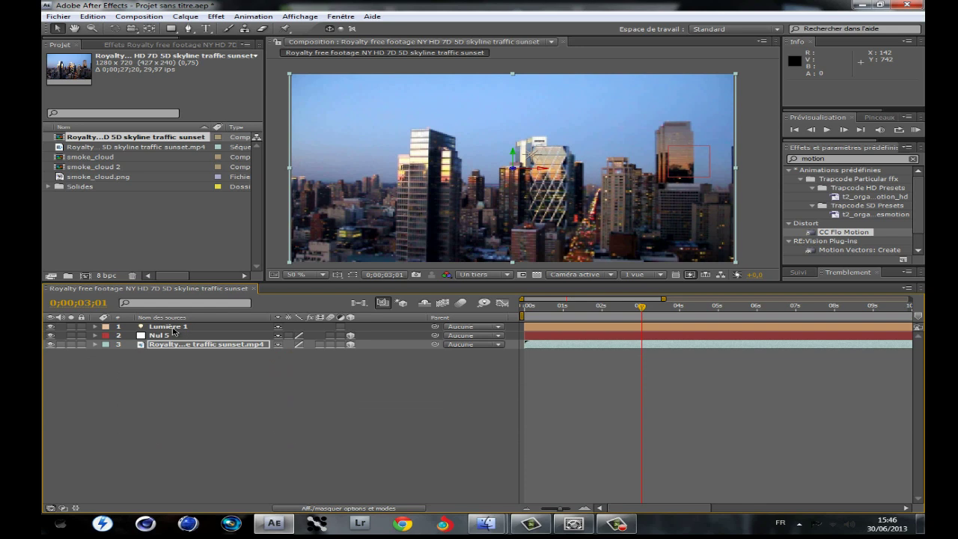
# Reveal the position properties of the light and the null and return to the start of the composition
pyautogui.click(172, 328)
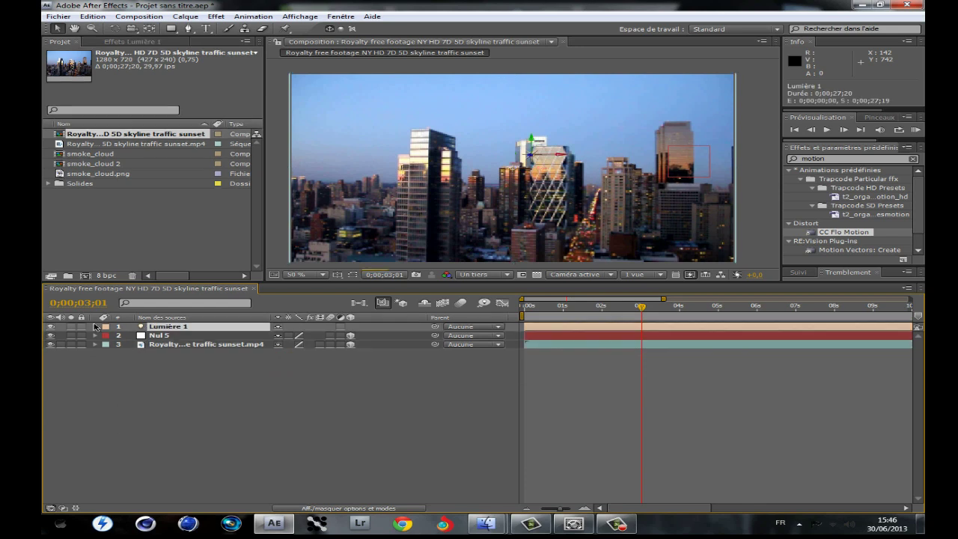
pyautogui.click(50, 327)
pyautogui.press('p')
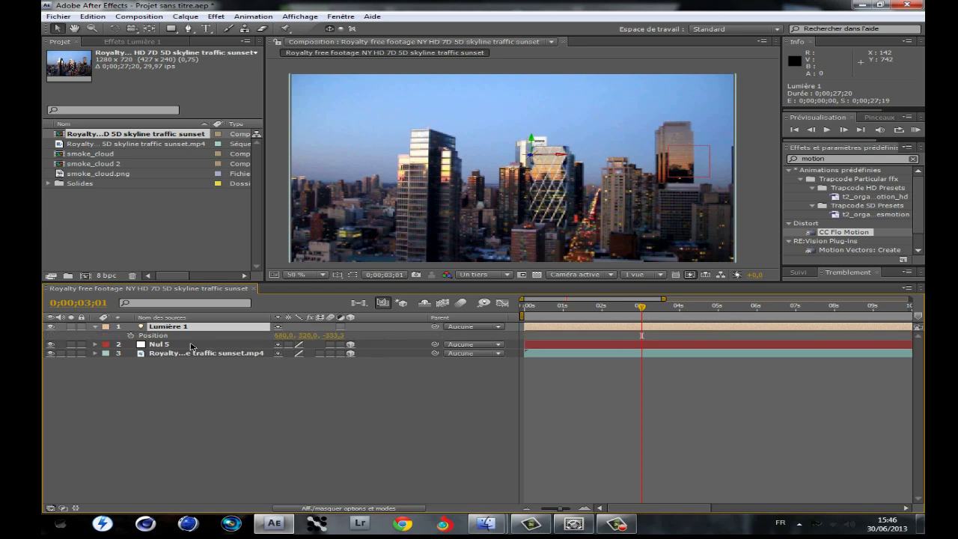
pyautogui.click(167, 345)
pyautogui.press('p')
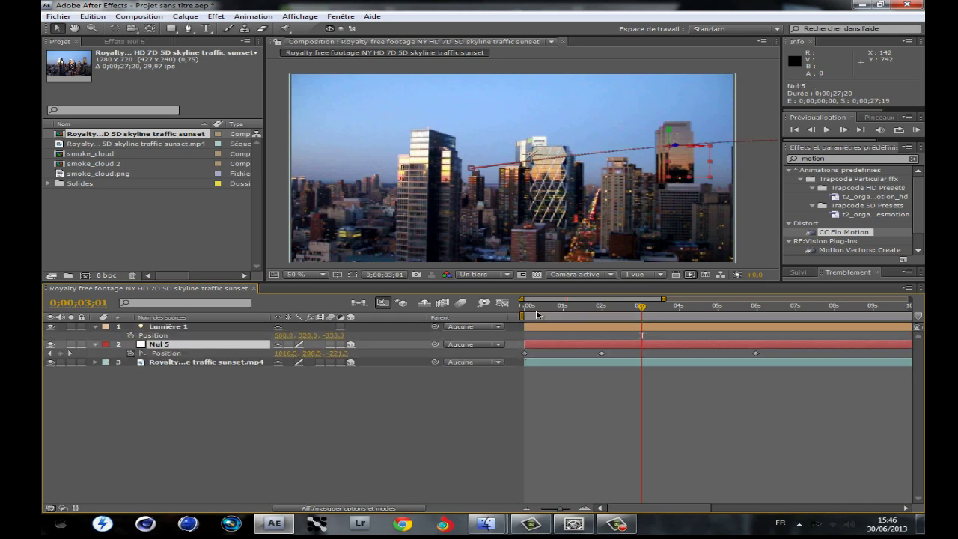
pyautogui.moveTo(529, 307); pyautogui.dragTo(510, 310)
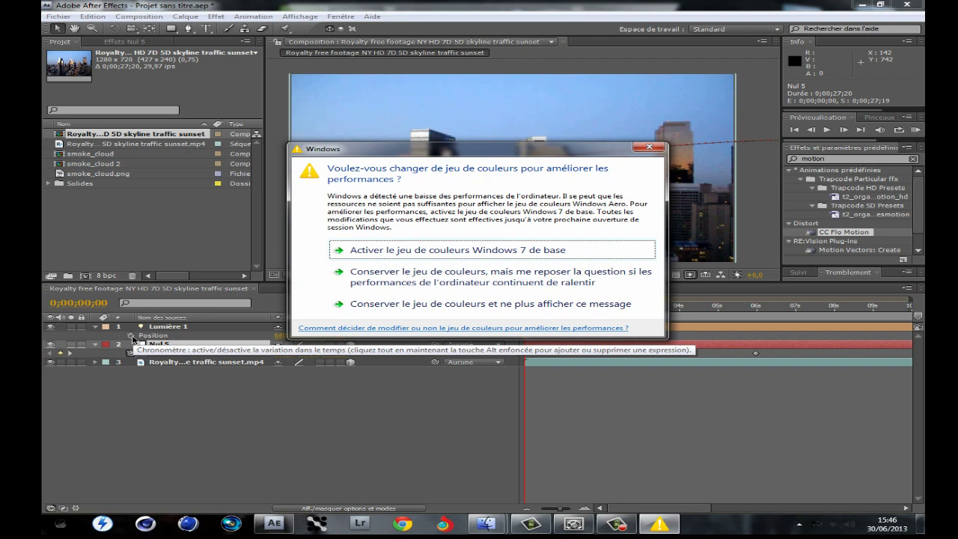
pyautogui.click(650, 147)
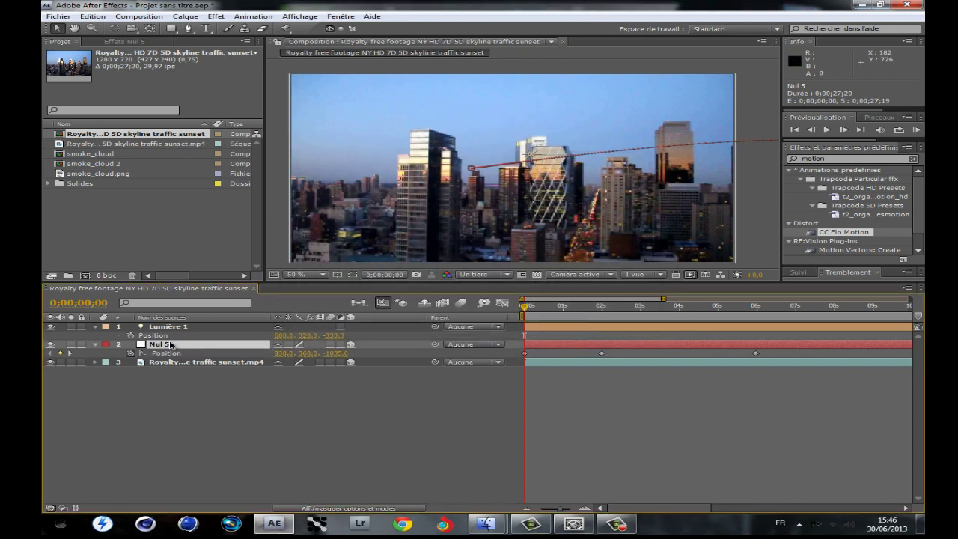
# Link the light's position to the Nul 5 position with an expression and check the movement up to 0;00;04;00
pyautogui.keyDown('alt'); pyautogui.click(132, 337); pyautogui.keyUp('alt')
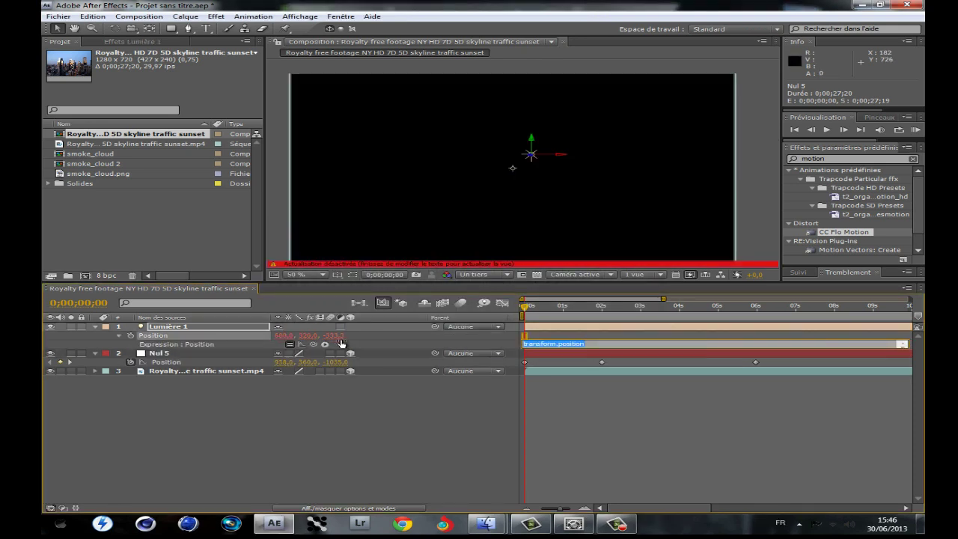
pyautogui.moveTo(315, 346); pyautogui.dragTo(164, 371)
pyautogui.moveTo(208, 365); pyautogui.dragTo(171, 366)
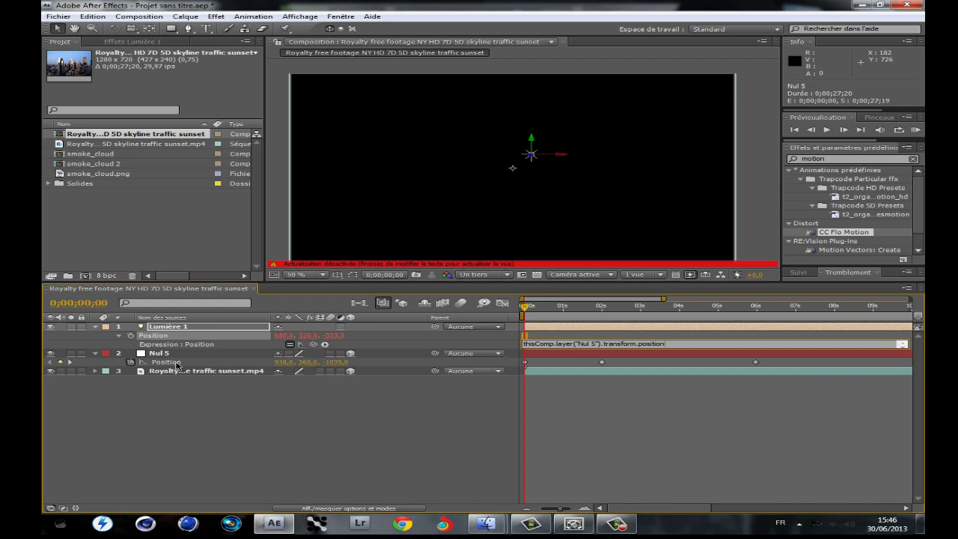
pyautogui.click(430, 408)
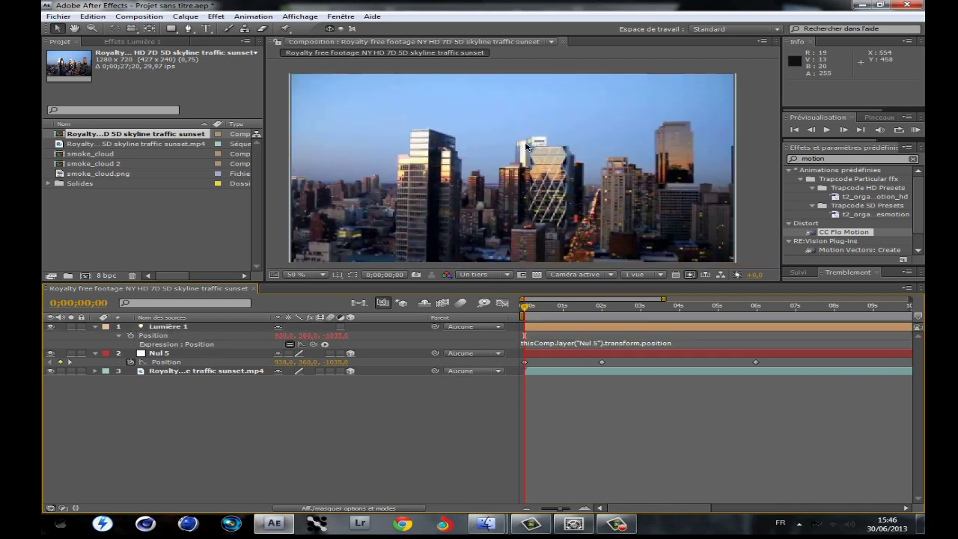
pyautogui.moveTo(526, 310); pyautogui.dragTo(679, 309)
pyautogui.click(178, 330)
pyautogui.click(209, 404)
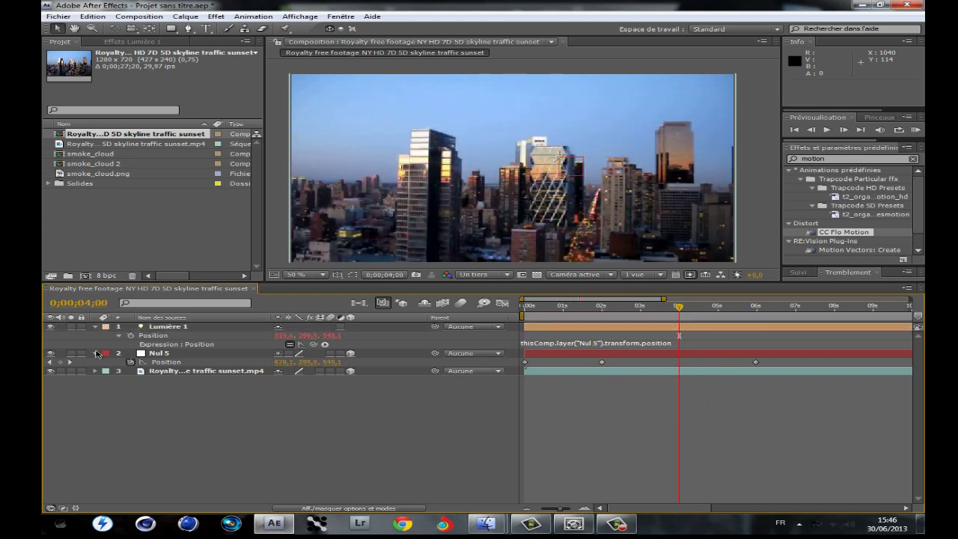
# Collapse the null's properties and create a black composition-sized solid named particules
pyautogui.click(96, 354)
pyautogui.rightClick(256, 404)
pyautogui.click(180, 414)
pyautogui.rightClick(185, 403)
pyautogui.moveTo(215, 405)
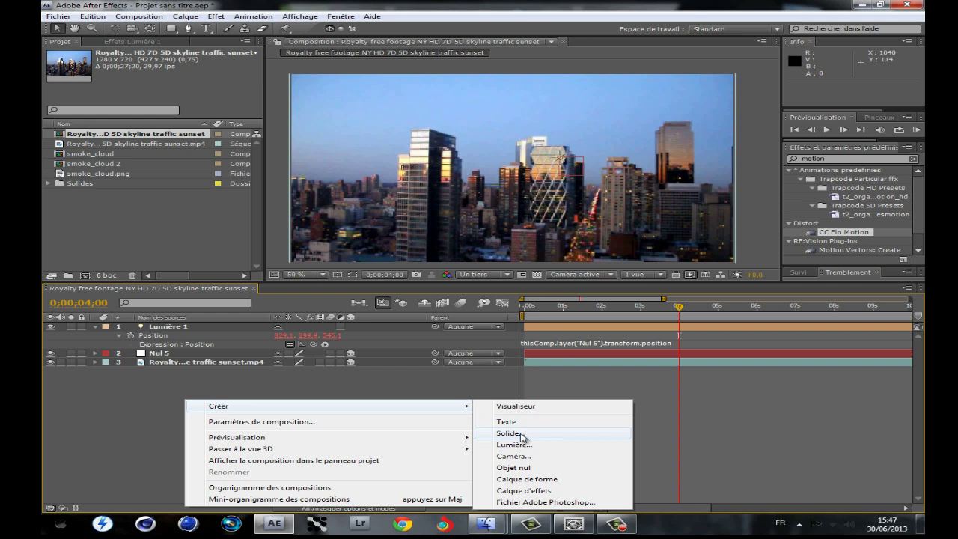
pyautogui.click(522, 434)
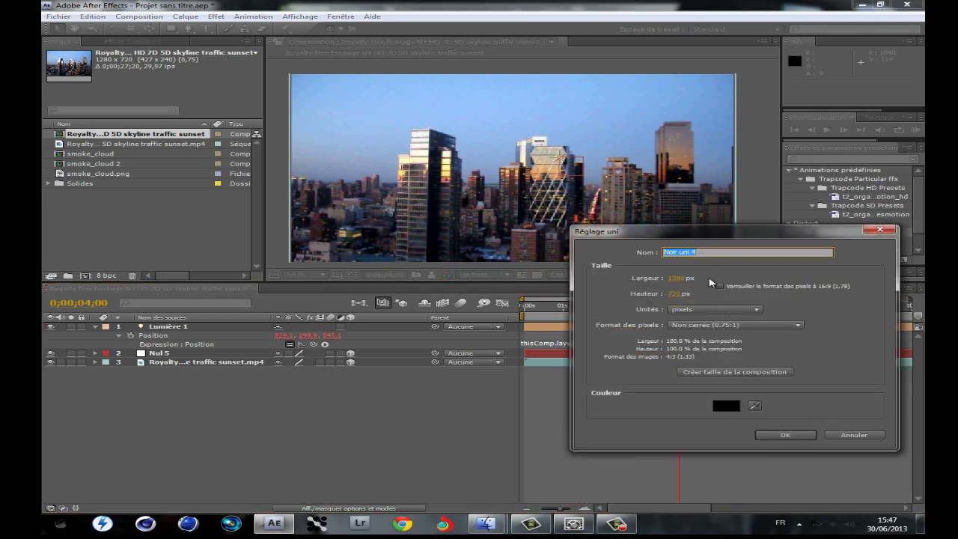
pyautogui.write('particules')
pyautogui.click(786, 434)
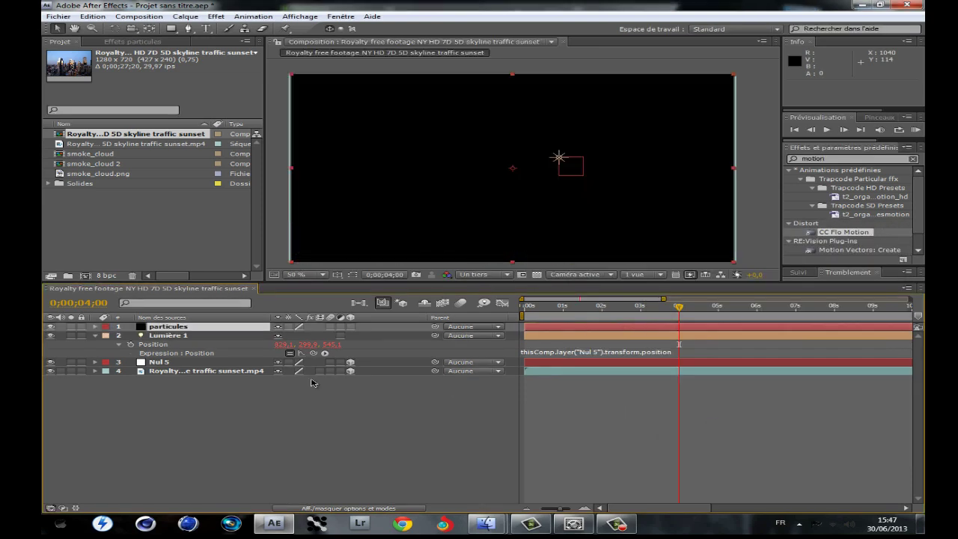
# Apply the Trapcode Particular effect to the particules solid and preview the particles up to 0;00;02;16
pyautogui.click(216, 16)
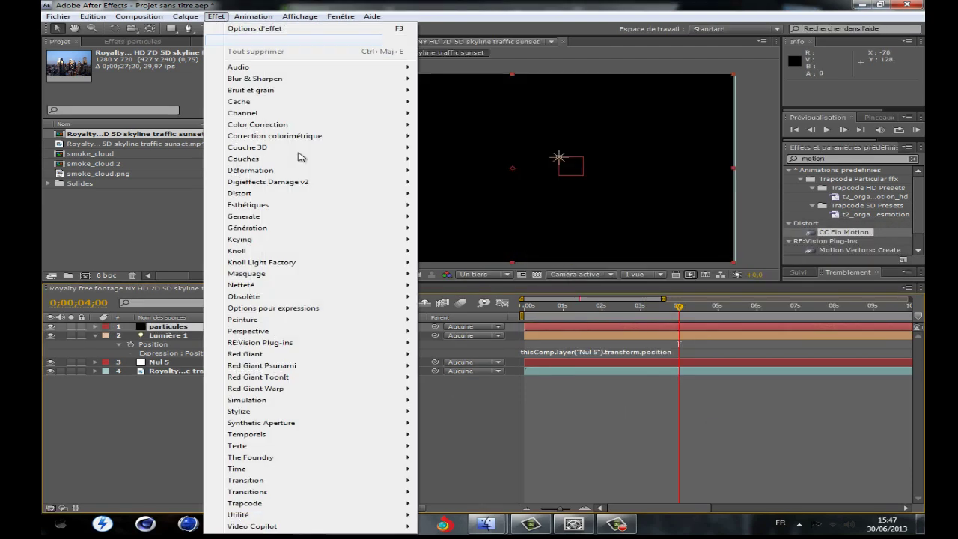
pyautogui.click(442, 504)
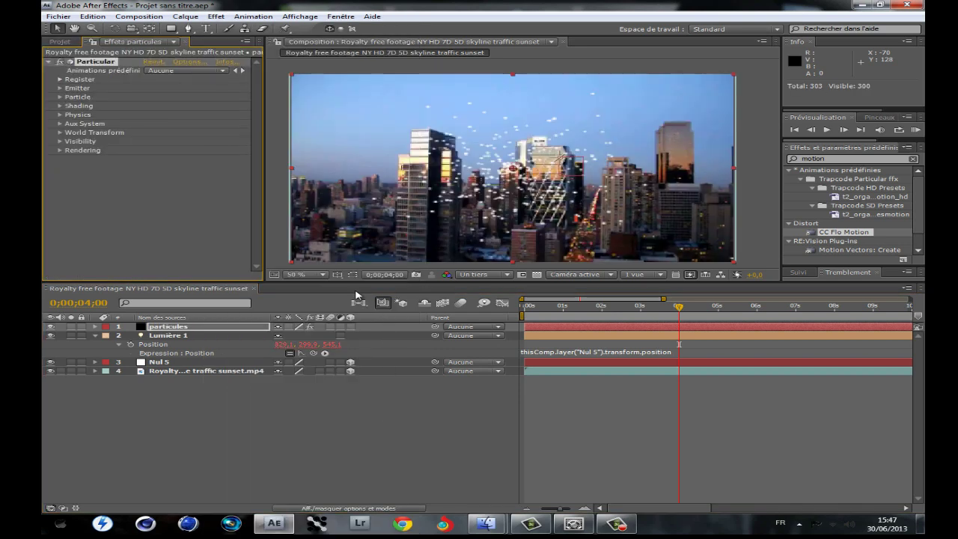
pyautogui.click(555, 307)
pyautogui.moveTo(555, 307); pyautogui.dragTo(622, 312)
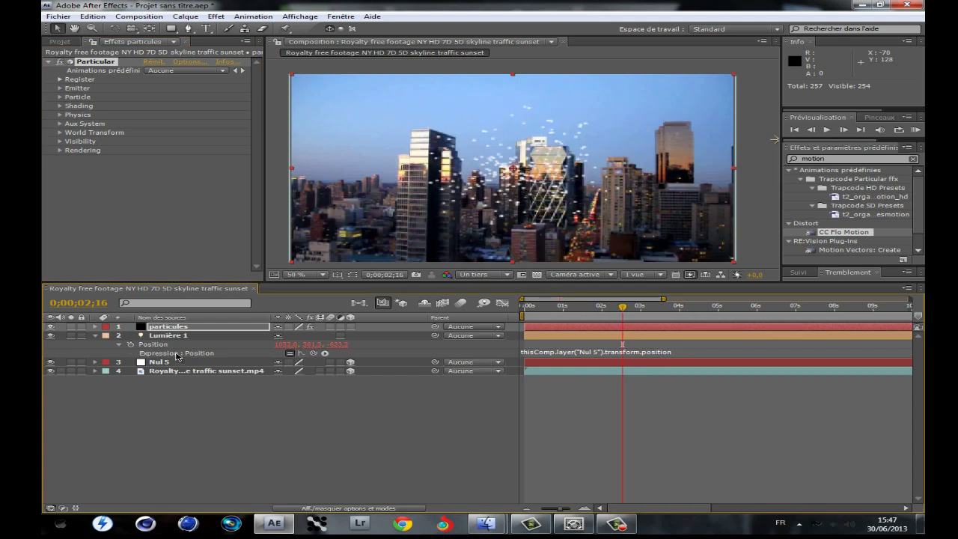
# Collapse the light's properties and set Particular's Emitter Type to Light(s)
pyautogui.click(95, 337)
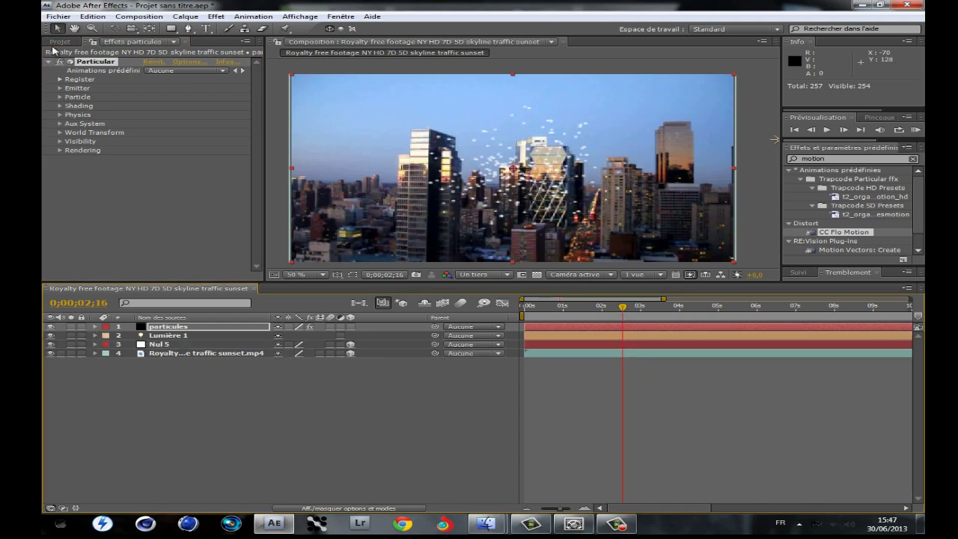
pyautogui.click(61, 88)
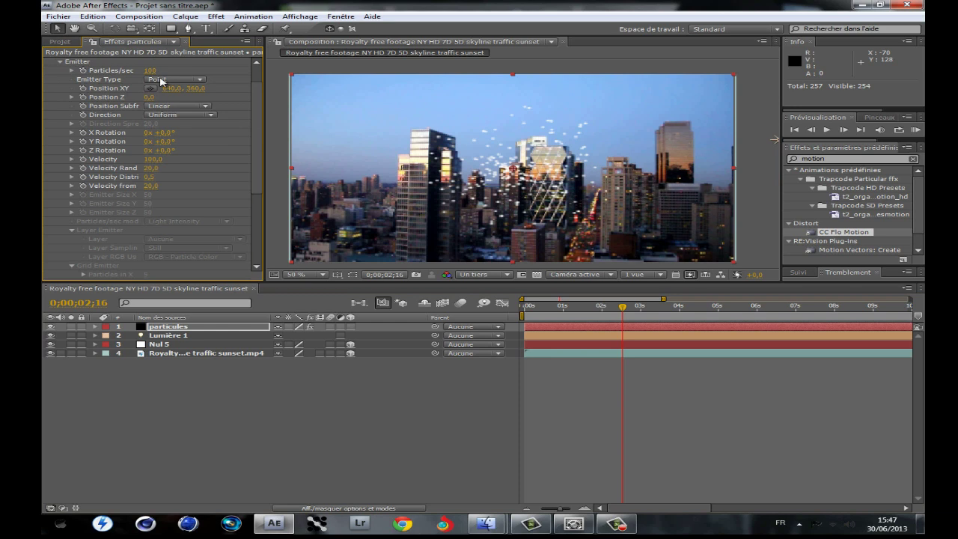
pyautogui.click(158, 81)
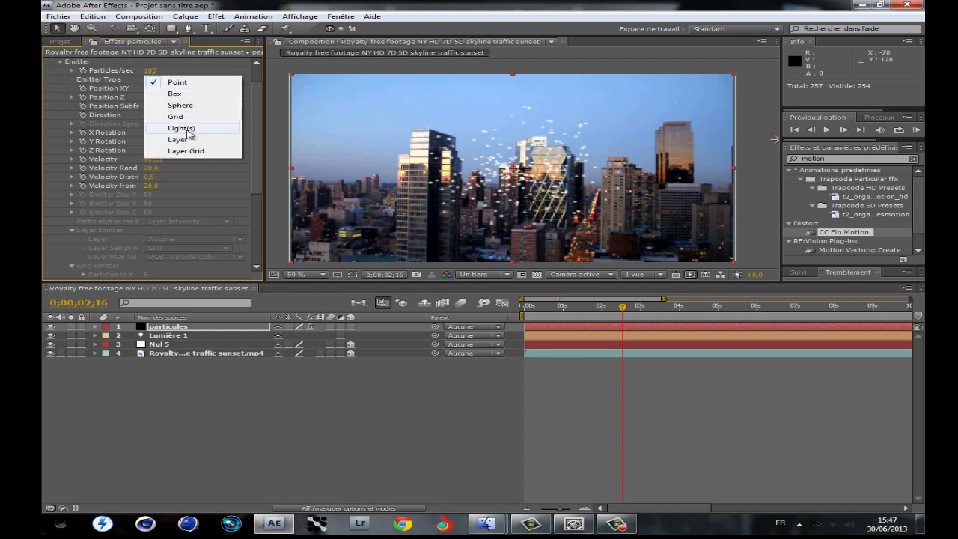
pyautogui.click(181, 128)
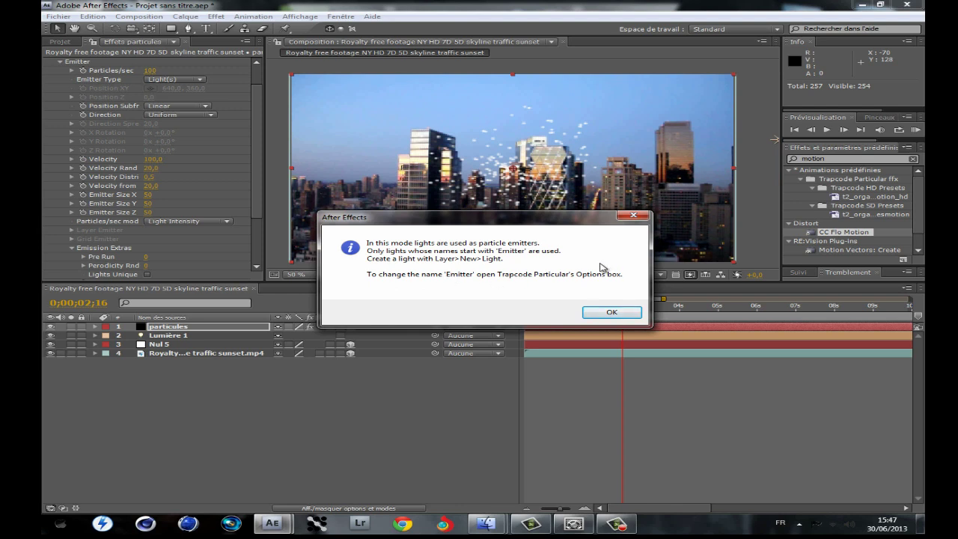
pyautogui.click(610, 312)
# Rename the light layer as Emitter and check the particle emission up to 0;00;04;18
pyautogui.click(175, 336)
pyautogui.rightClick(175, 336)
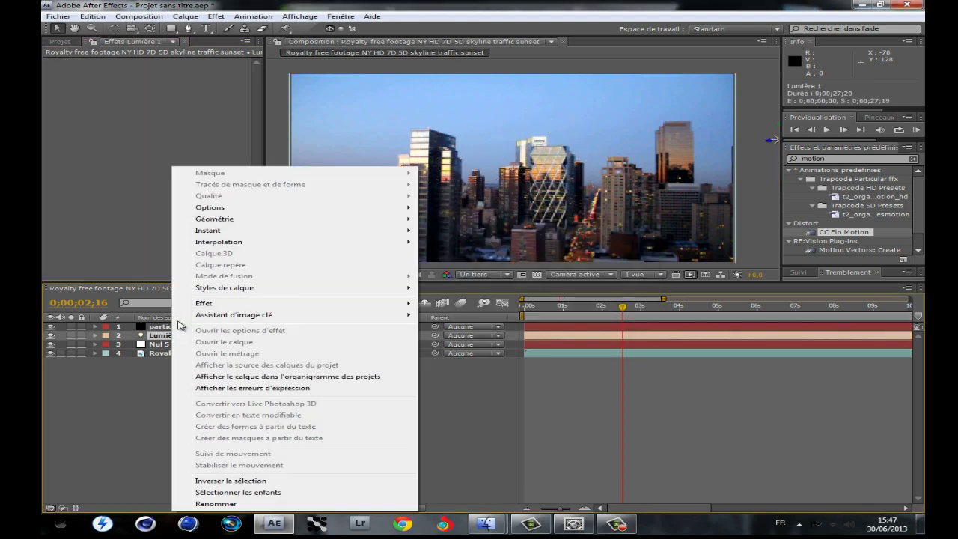
pyautogui.click(212, 504)
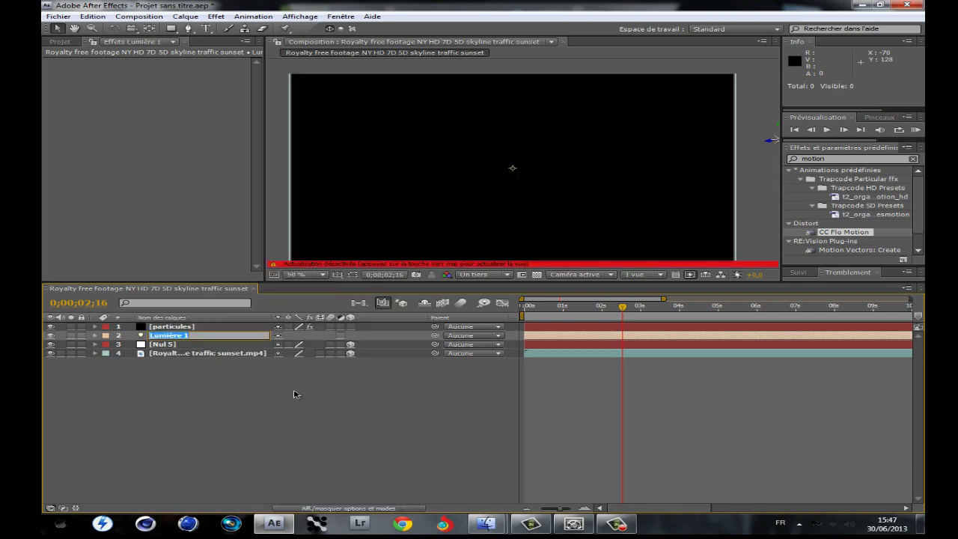
pyautogui.write('E')
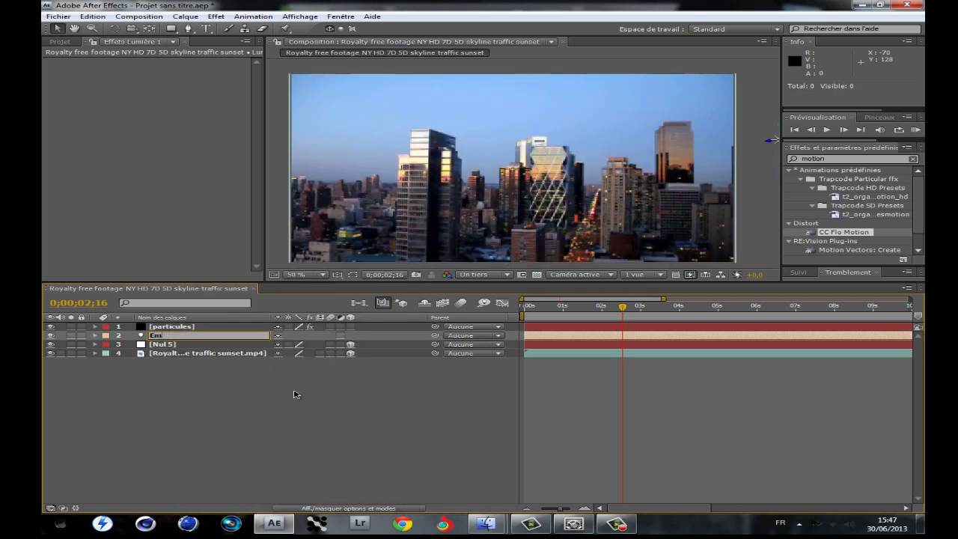
pyautogui.write('mitter')
pyautogui.click(248, 427)
pyautogui.moveTo(615, 310); pyautogui.dragTo(703, 308)
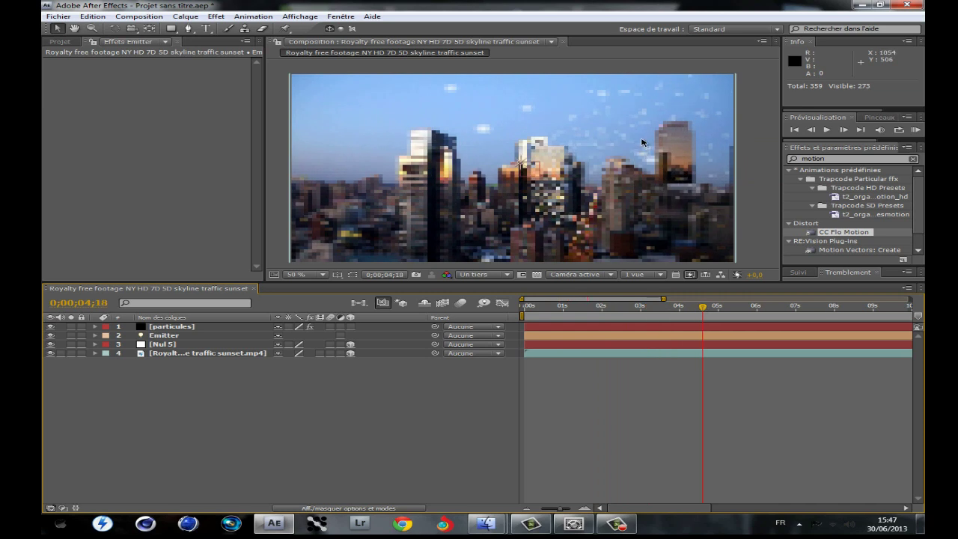
# Preview the particules layer at 0;00;04;03 and set the emitter's Velocity to 20
pyautogui.click(174, 327)
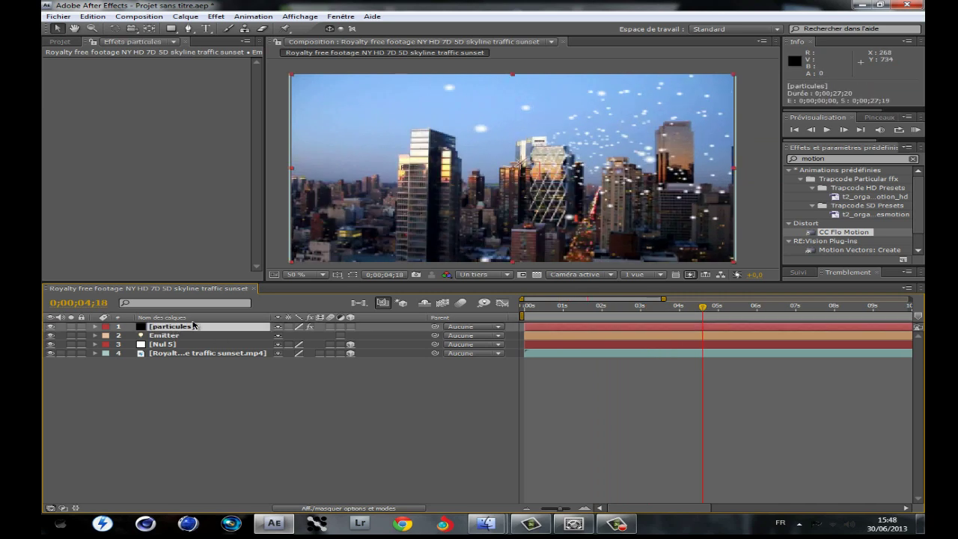
pyautogui.click(653, 312)
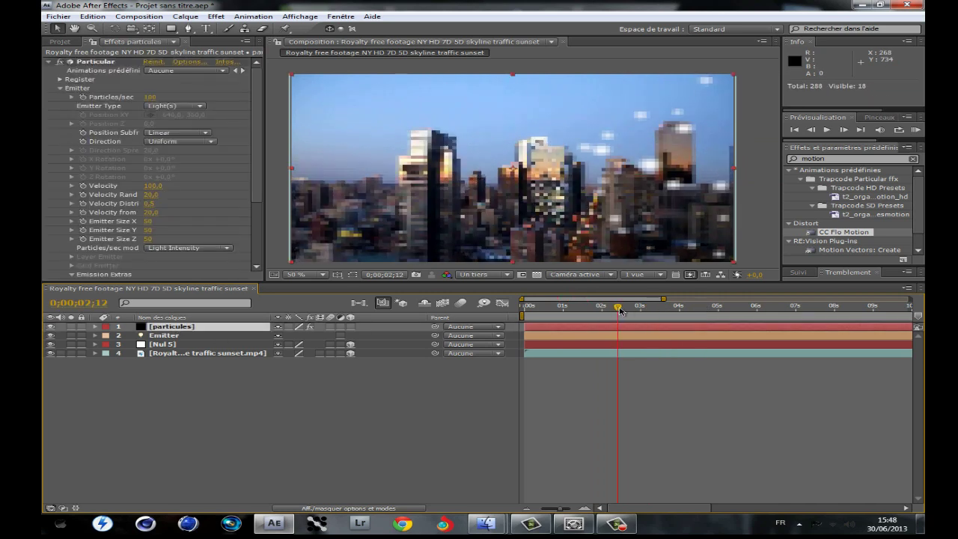
pyautogui.moveTo(672, 308)
pyautogui.mouseDown()
pyautogui.moveTo(730, 308)
pyautogui.moveTo(684, 310)
pyautogui.mouseUp()
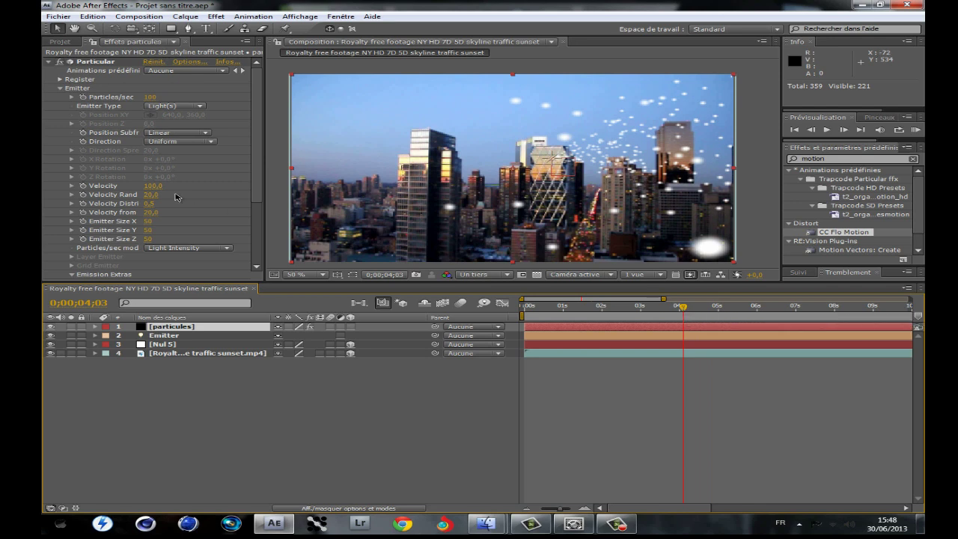
pyautogui.click(152, 186)
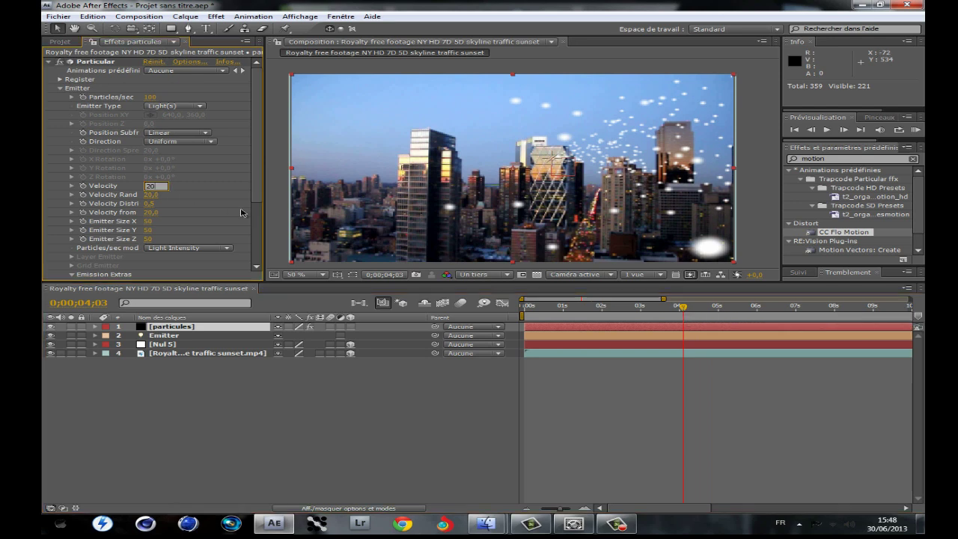
pyautogui.press('Return')
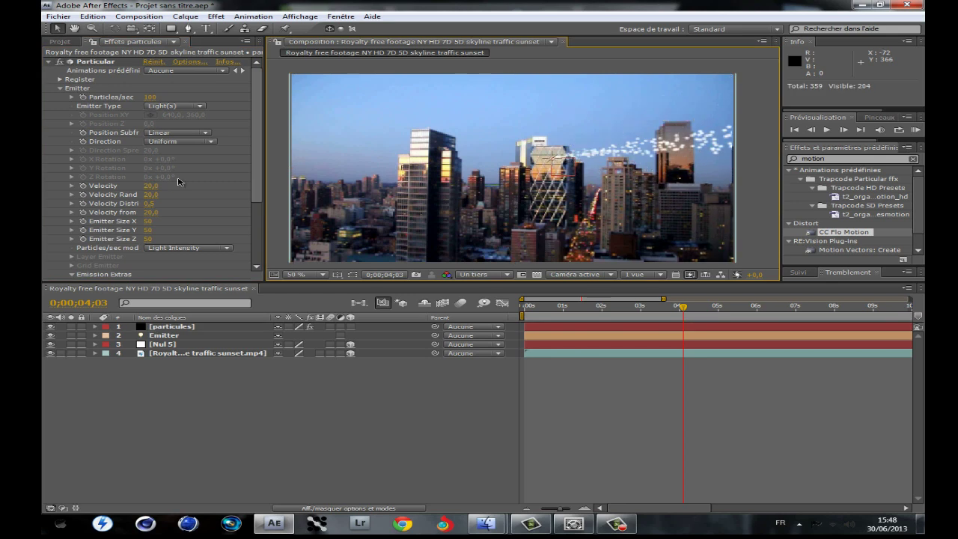
# Set the emitter's Velocity Random, Velocity Distribution and Velocity from Motion to 0 and check the trail up to 0;00;05;26
pyautogui.click(152, 195)
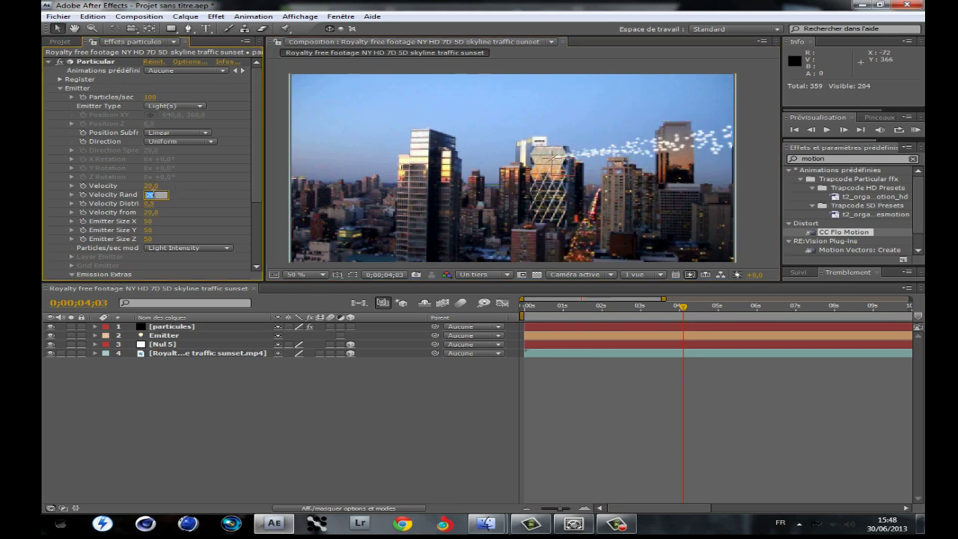
pyautogui.click(150, 204)
pyautogui.write('0')
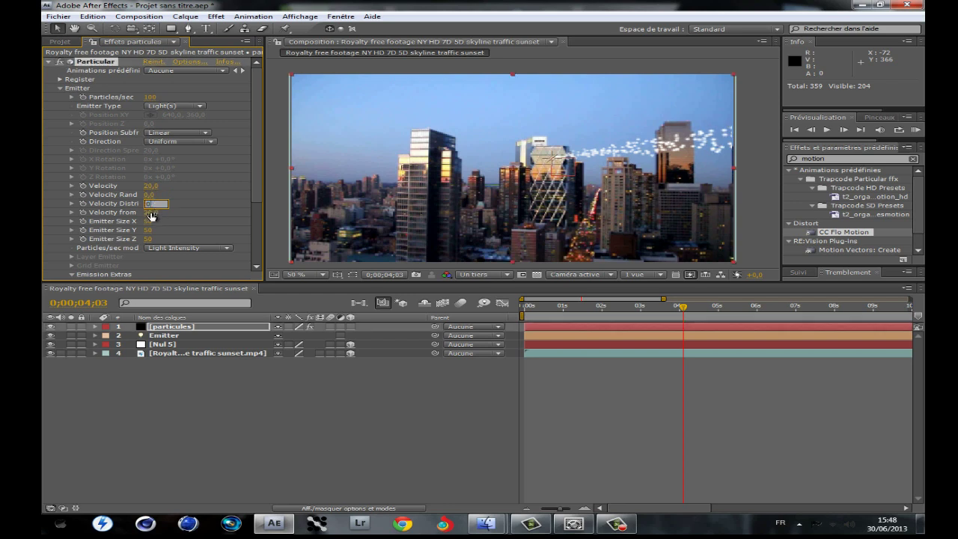
pyautogui.click(152, 213)
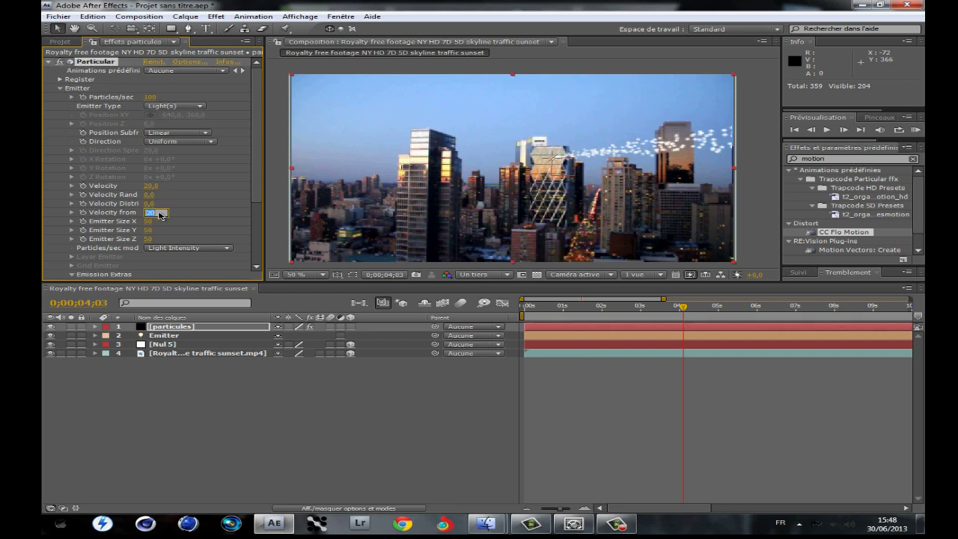
pyautogui.write('0')
pyautogui.click(275, 204)
pyautogui.moveTo(669, 308); pyautogui.dragTo(741, 306)
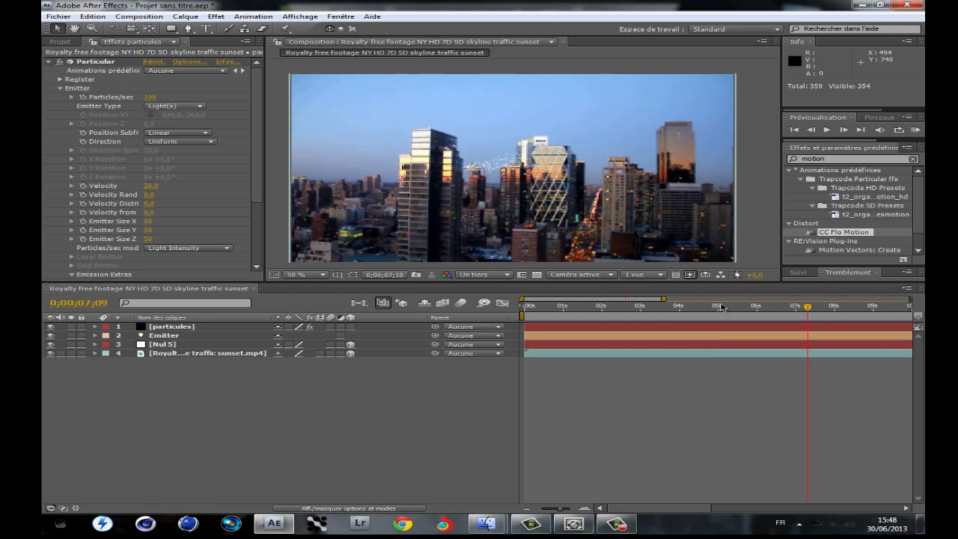
pyautogui.moveTo(626, 307); pyautogui.dragTo(754, 307)
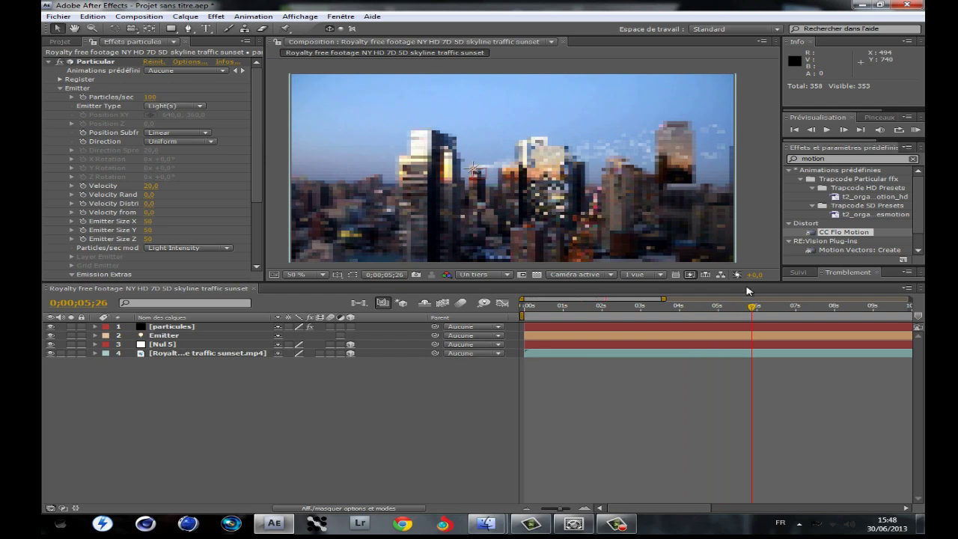
# Set the emitter's Particles/sec to 150
pyautogui.moveTo(151, 96)
pyautogui.mouseDown()
pyautogui.moveTo(166, 97)
pyautogui.moveTo(157, 100)
pyautogui.mouseUp()
pyautogui.click(156, 98)
pyautogui.write('150')
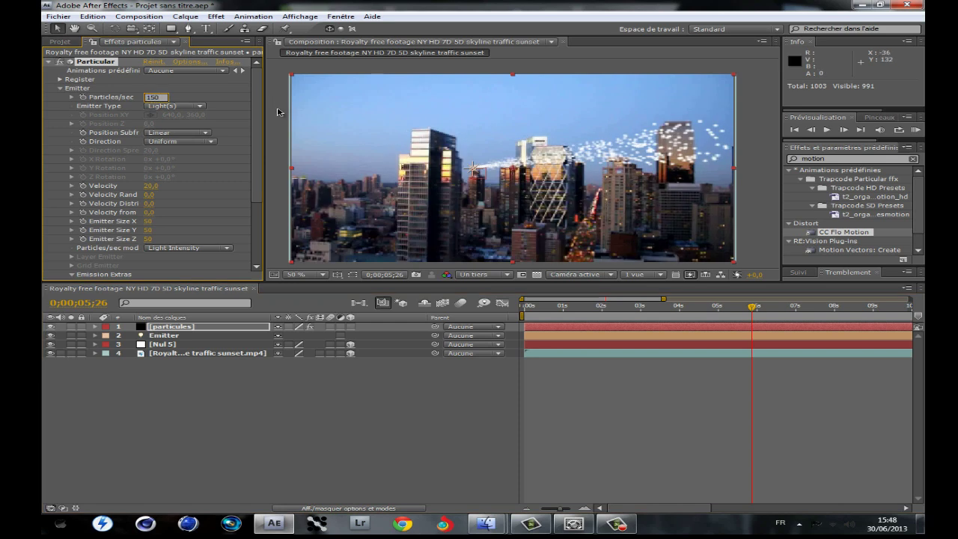
pyautogui.click(273, 109)
pyautogui.scroll(-4, 127, 203)
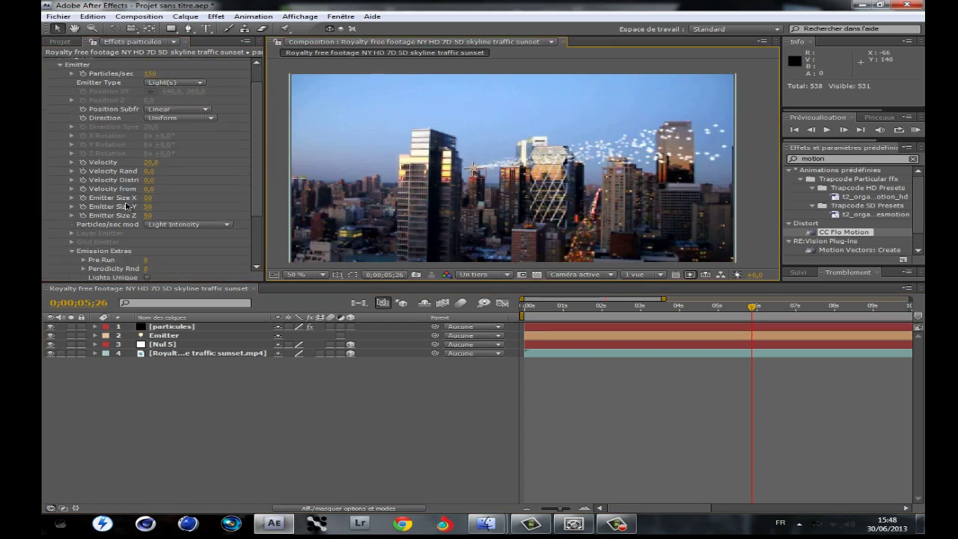
# Set the particle Life to 7 seconds and check the trail up to 0;00;06;21
pyautogui.click(59, 223)
pyautogui.scroll(-4, 60, 222)
pyautogui.scroll(1, 60, 223)
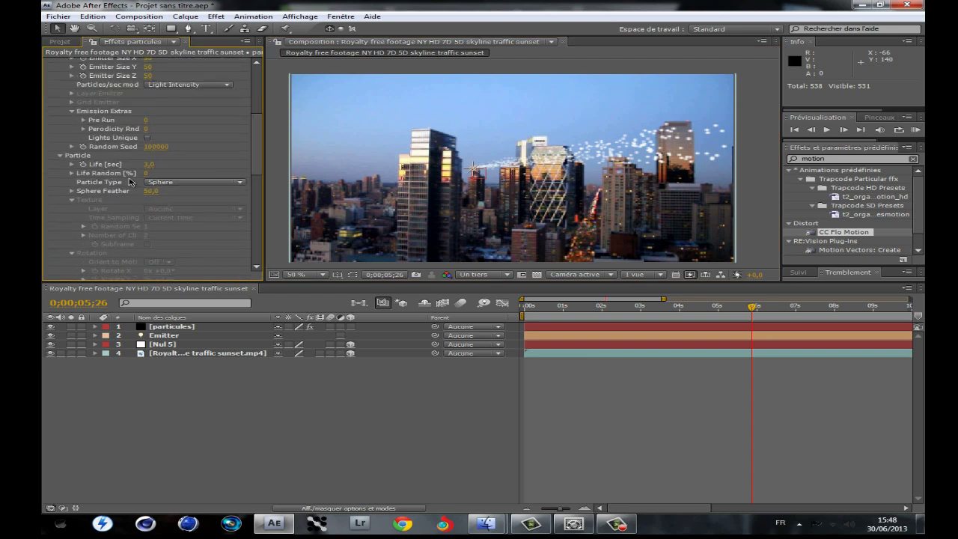
pyautogui.click(149, 163)
pyautogui.write('7')
pyautogui.press('Return')
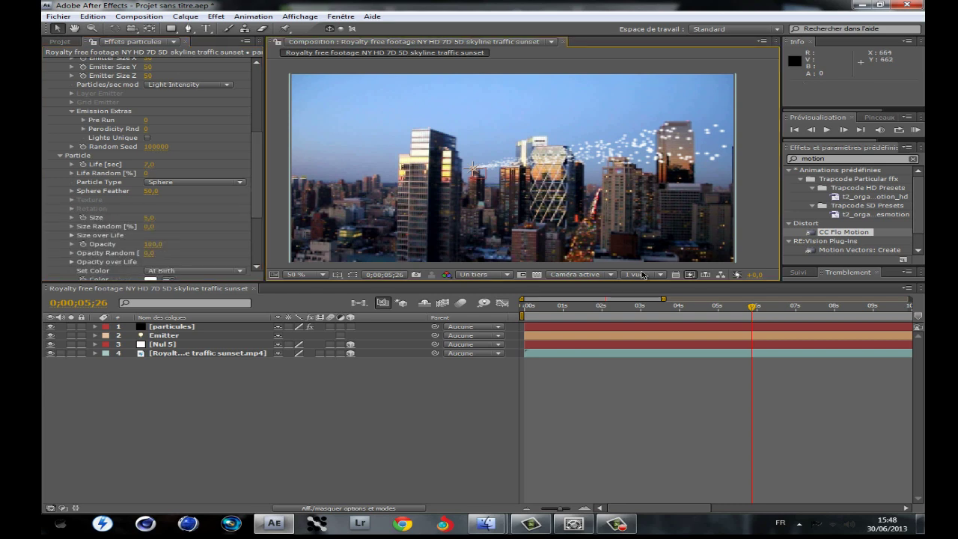
pyautogui.moveTo(752, 309)
pyautogui.mouseDown()
pyautogui.moveTo(858, 303)
pyautogui.moveTo(758, 306)
pyautogui.mouseUp()
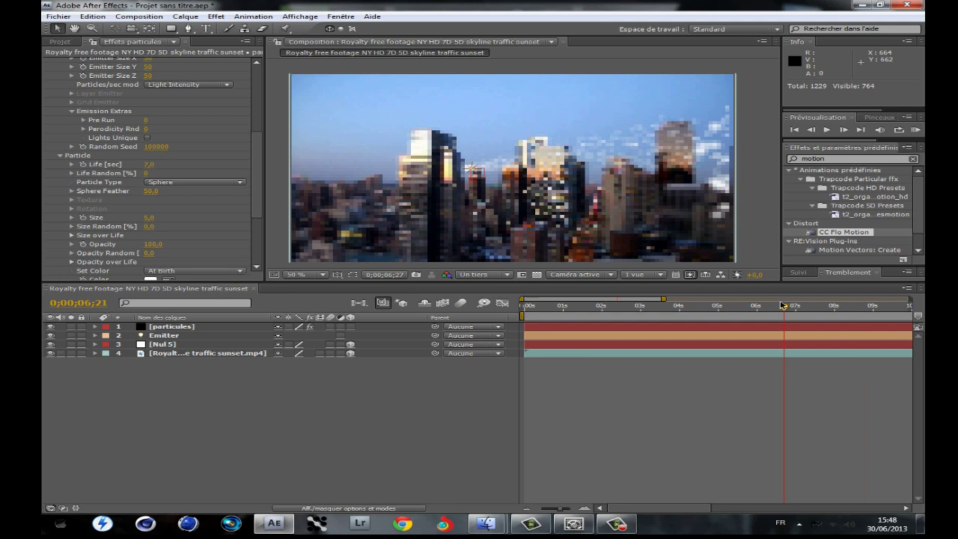
# Set the particle Life to 6 seconds and preview the trail up to 0;00;07;07
pyautogui.click(151, 164)
pyautogui.write('6')
pyautogui.press('Return')
pyautogui.press('space')
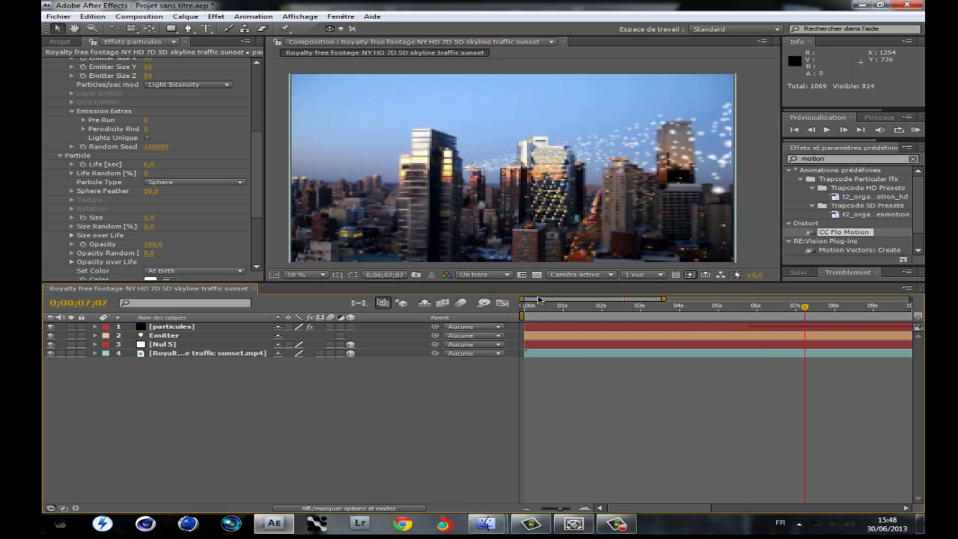
# Set the Particle Type to Sprite Colorize and add smoke_cloud.png to the composition beneath the footage layer
pyautogui.click(190, 183)
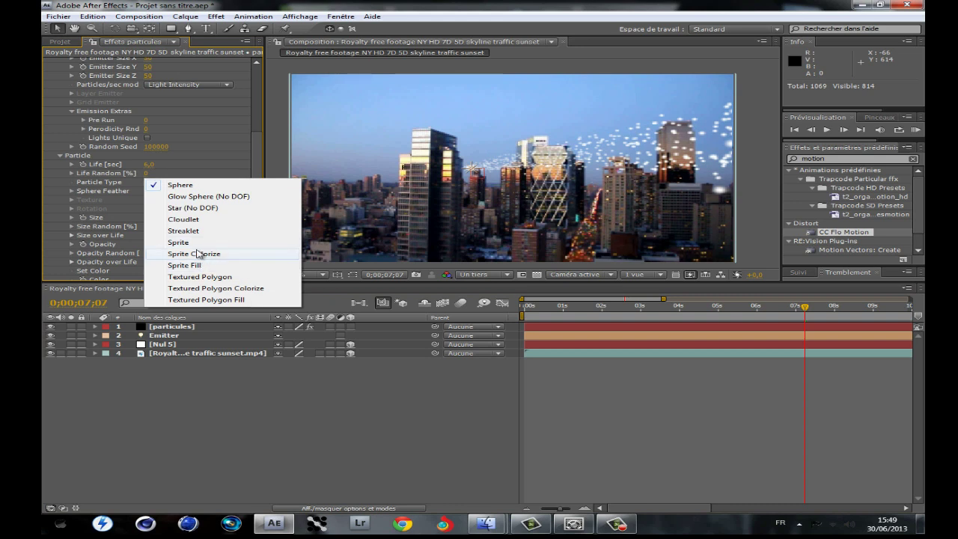
pyautogui.click(214, 256)
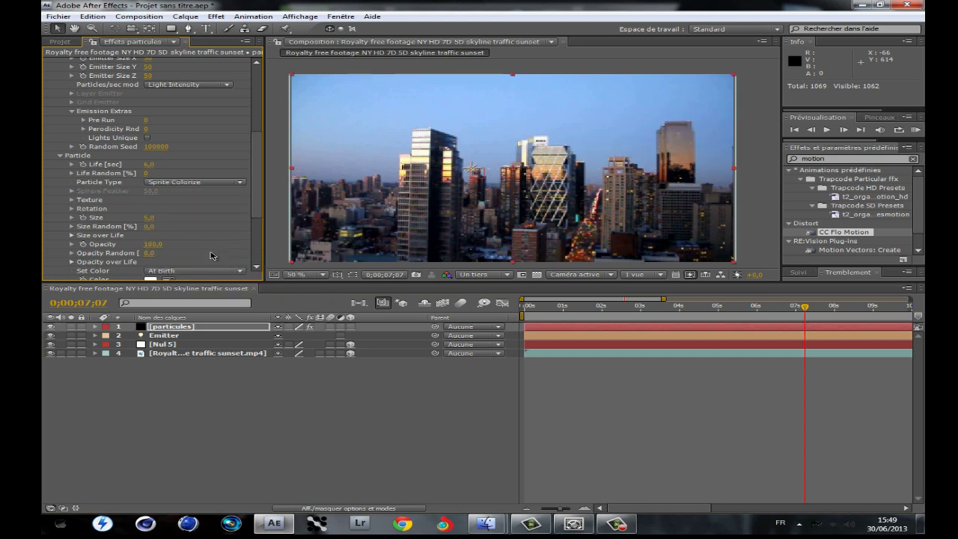
pyautogui.click(60, 41)
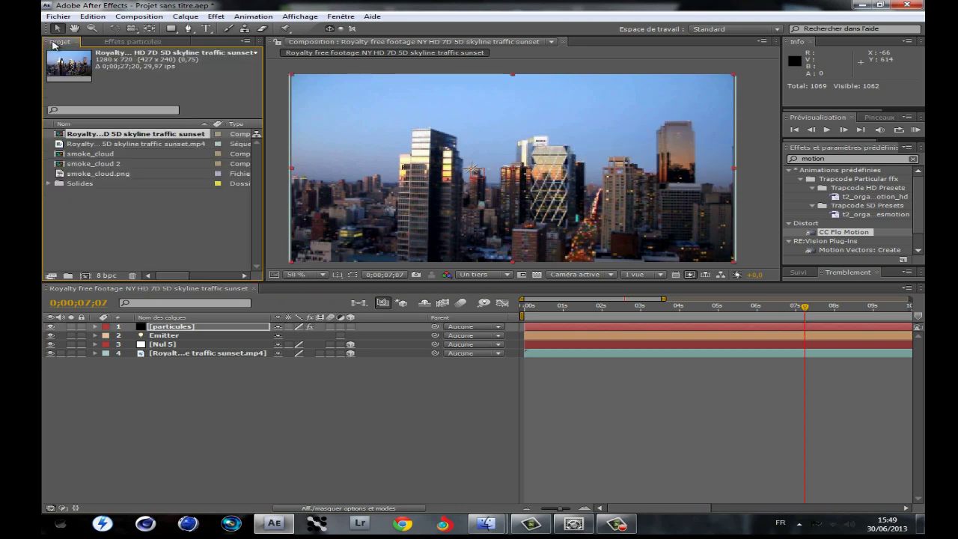
pyautogui.moveTo(81, 176); pyautogui.dragTo(168, 369)
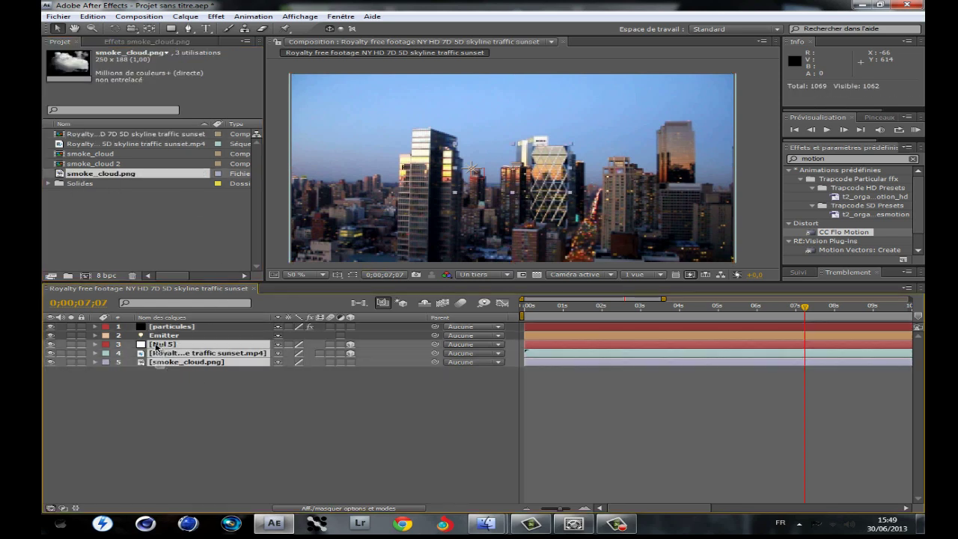
# Inspect the smoke_cloud.png layer's image on its own and hide that layer in the composition
pyautogui.doubleClick(185, 363)
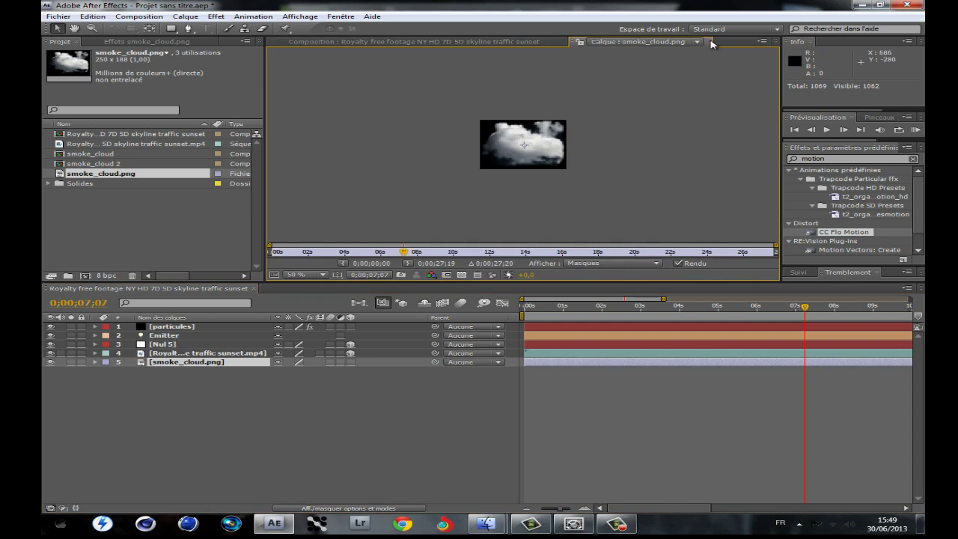
pyautogui.click(711, 43)
pyautogui.click(172, 328)
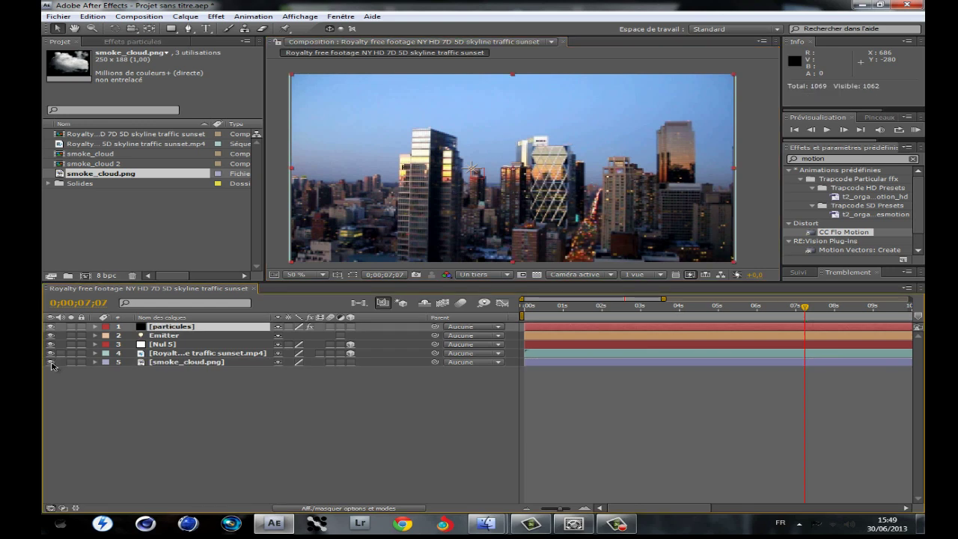
# Use the smoke_cloud.png layer as the particle Texture in the particules layer's Particular effect
pyautogui.click(131, 41)
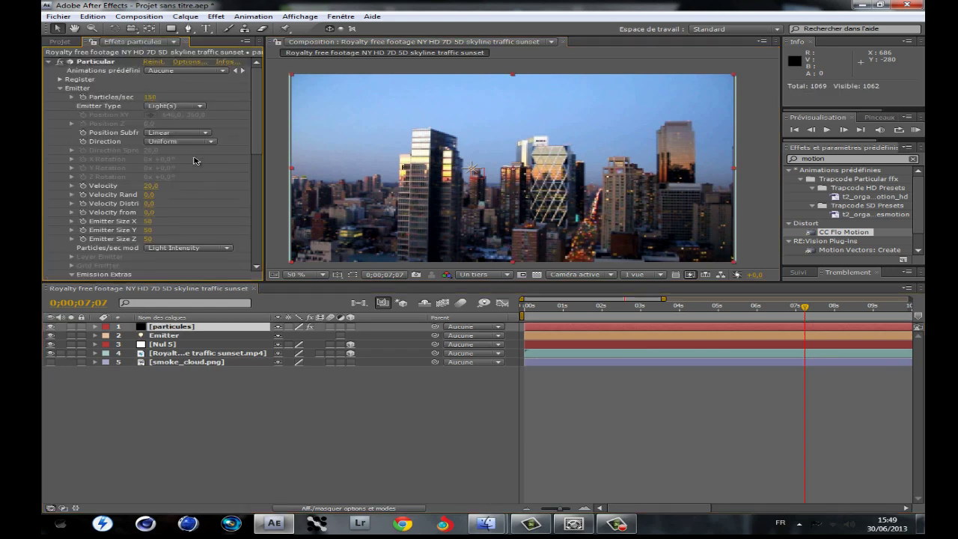
pyautogui.scroll(-10, 172, 108)
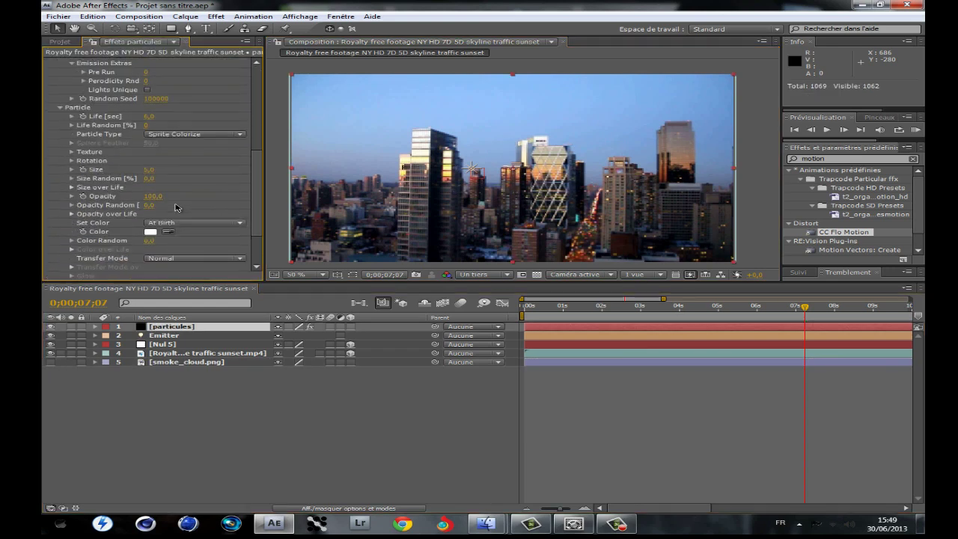
pyautogui.scroll(2, 117, 122)
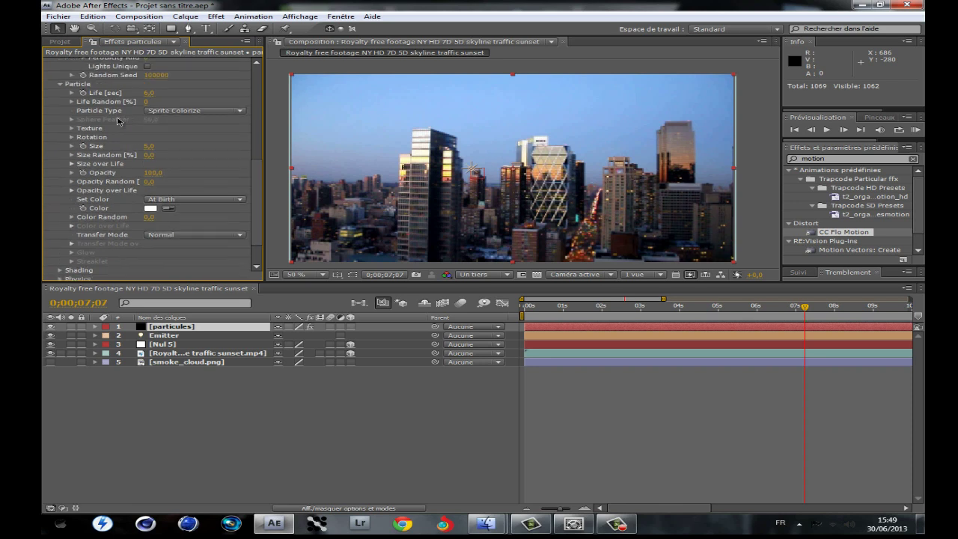
pyautogui.click(72, 129)
pyautogui.click(187, 141)
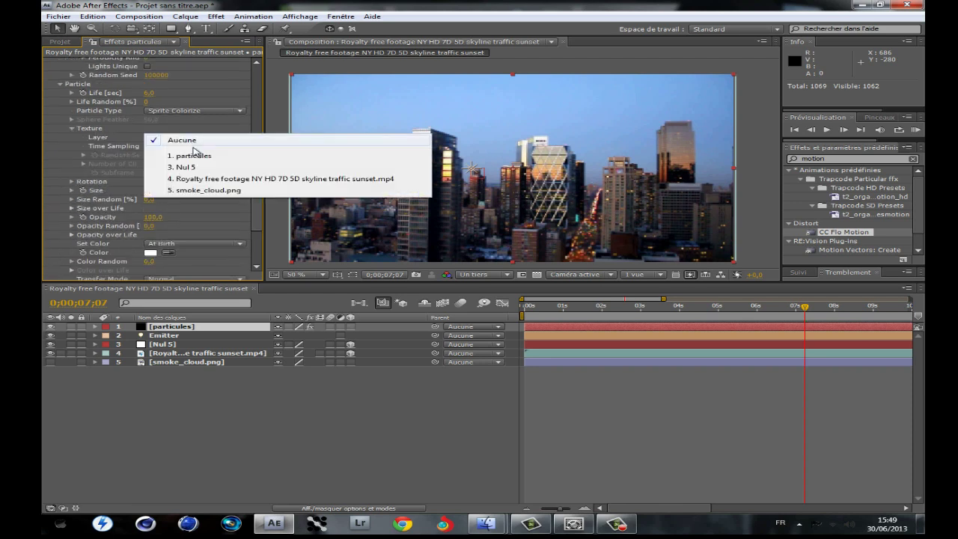
pyautogui.click(197, 193)
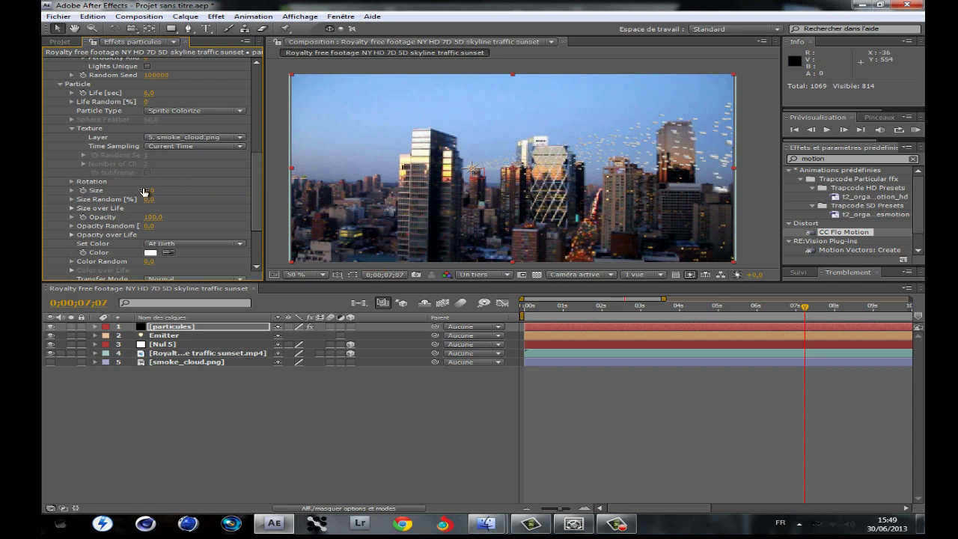
# Set the particle Size to 37 and check the smoke trail up to 0;00;07;19
pyautogui.moveTo(153, 189); pyautogui.dragTo(167, 188)
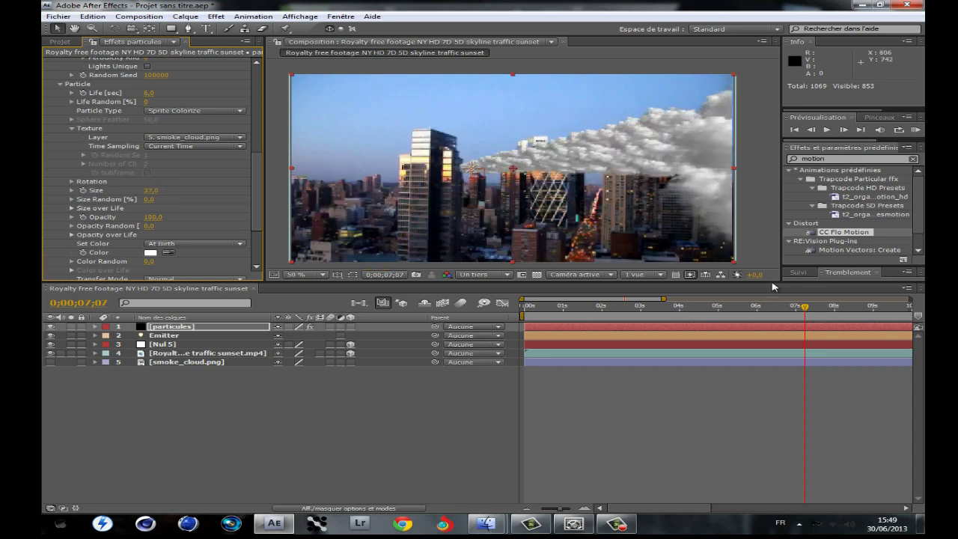
pyautogui.click(759, 307)
pyautogui.moveTo(761, 310); pyautogui.dragTo(821, 306)
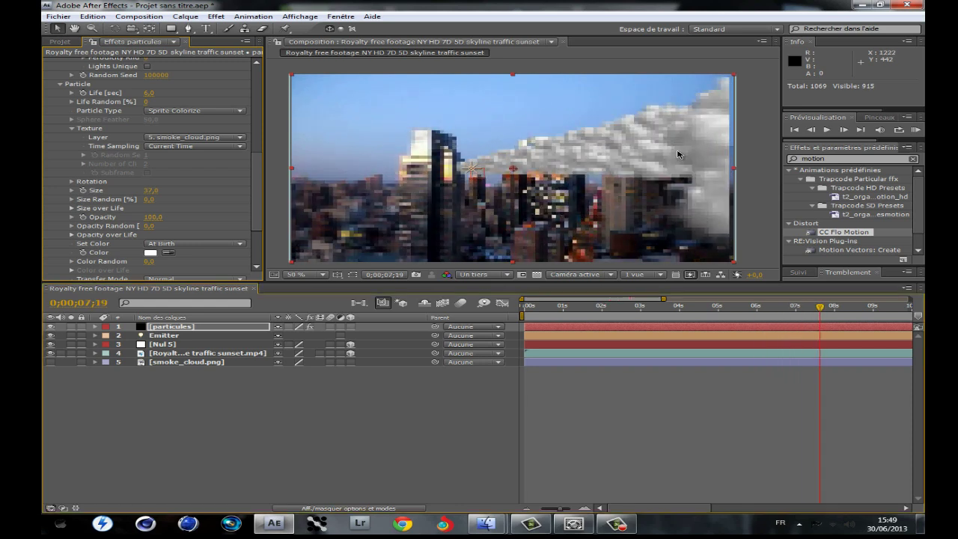
# Set the particle Life to 5 seconds
pyautogui.scroll(1, 150, 113)
pyautogui.click(156, 116)
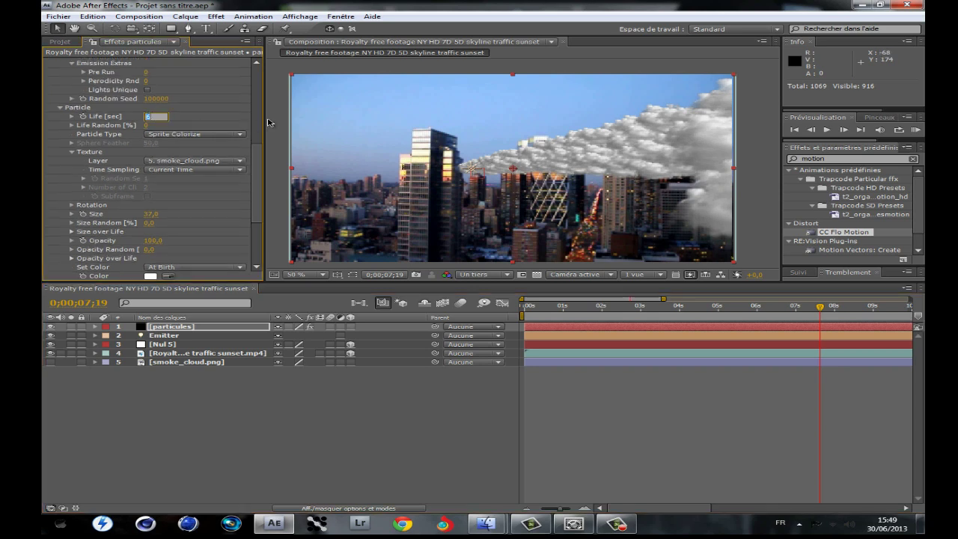
pyautogui.write('5')
pyautogui.press('Return')
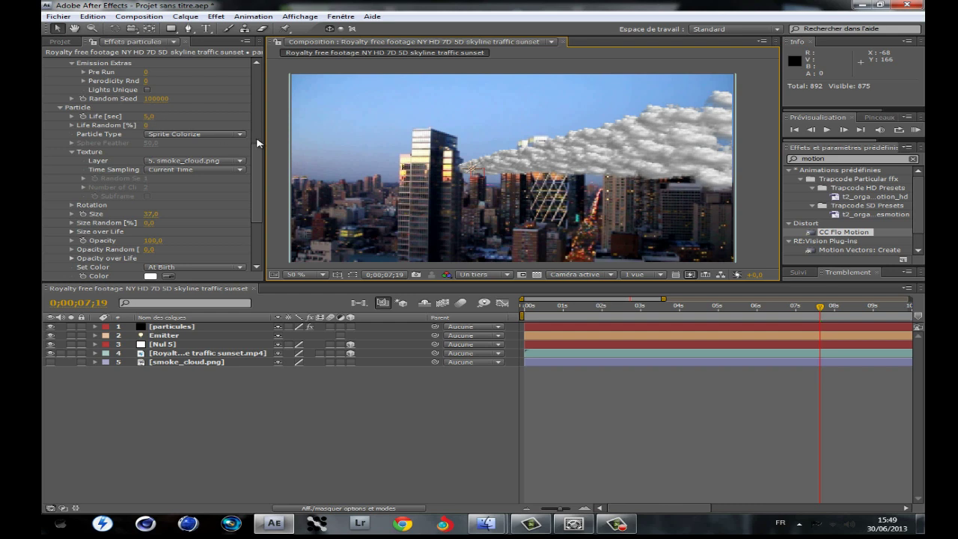
# Set the particle Size to 40 and check the smoke trail at 0;00;07;05
pyautogui.click(162, 213)
pyautogui.write('40')
pyautogui.click(296, 397)
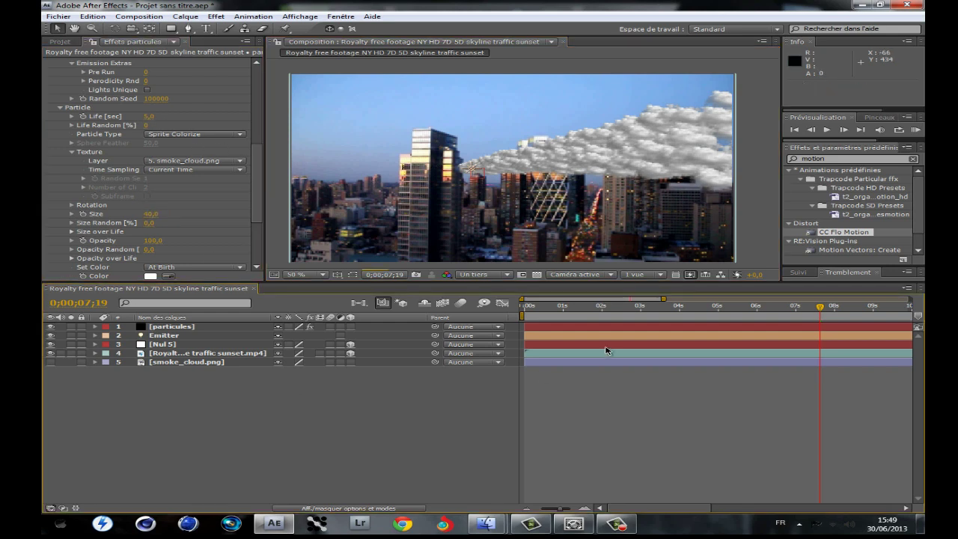
pyautogui.moveTo(771, 308); pyautogui.dragTo(802, 310)
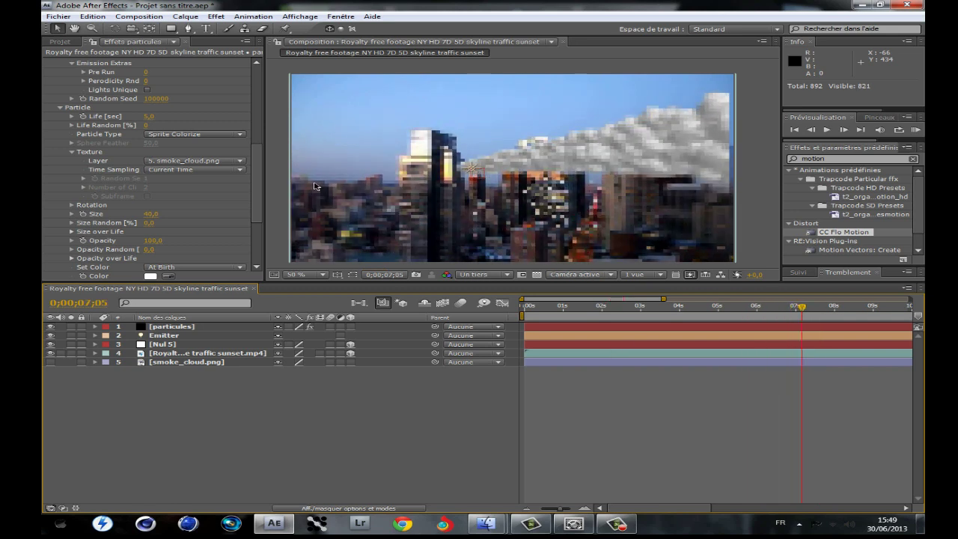
# Set the emitter's Particles/sec to 280 and play a preview of the smoke trail from 0;00;01;14
pyautogui.scroll(5, 188, 163)
pyautogui.moveTo(148, 97); pyautogui.dragTo(178, 108)
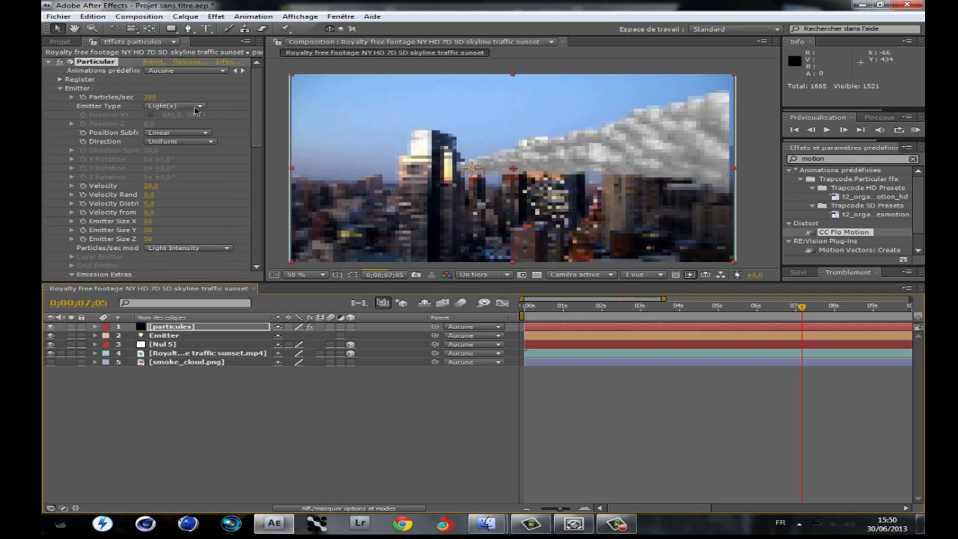
pyautogui.click(580, 307)
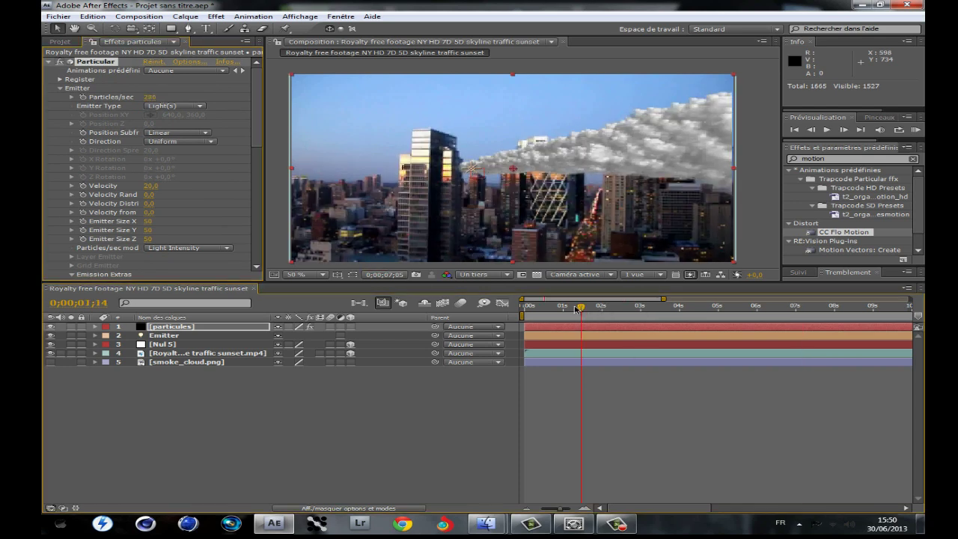
pyautogui.moveTo(567, 310); pyautogui.dragTo(581, 308)
pyautogui.click(832, 132)
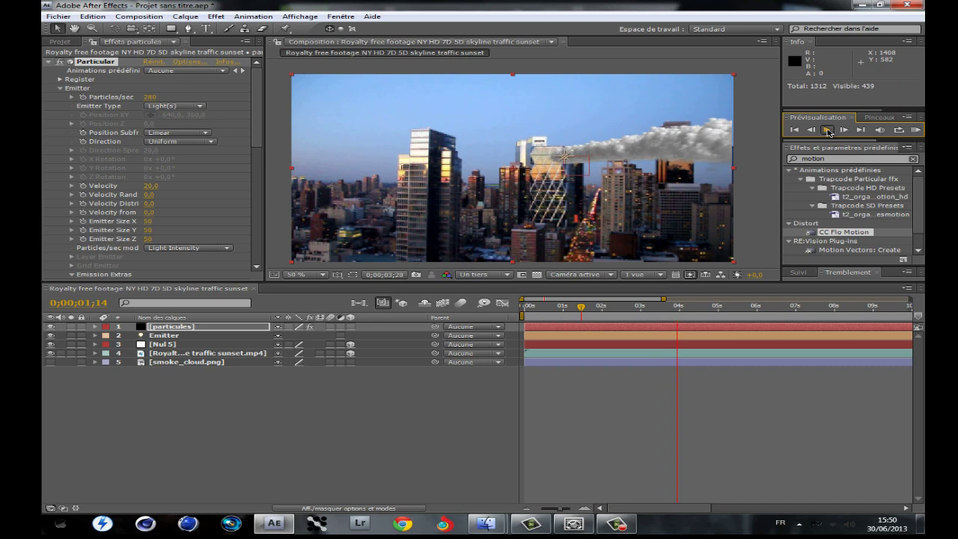
pyautogui.click(828, 130)
# Apply a steadily descending preset curve to Size over Life and check the trail at 0;00;07;04
pyautogui.scroll(-5, 173, 156)
pyautogui.scroll(-2, 173, 156)
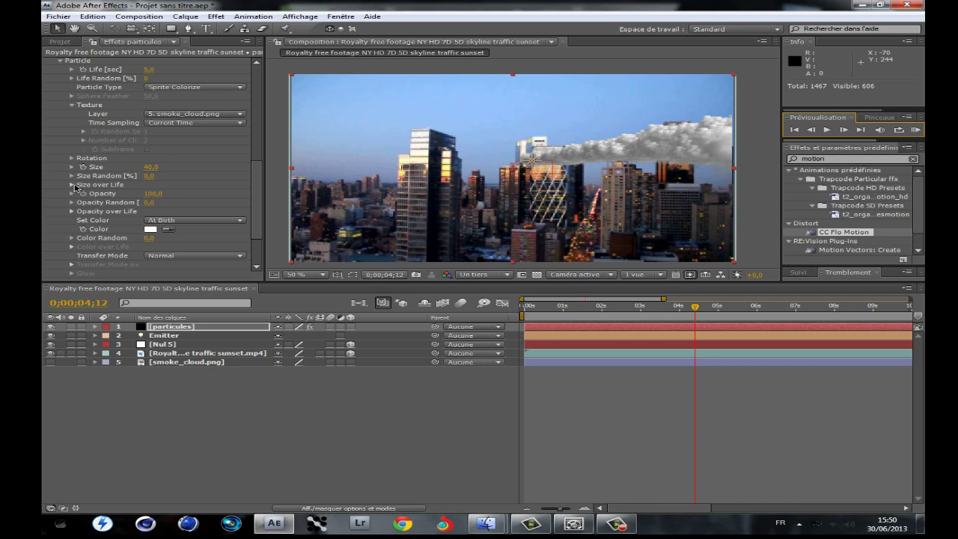
pyautogui.click(71, 184)
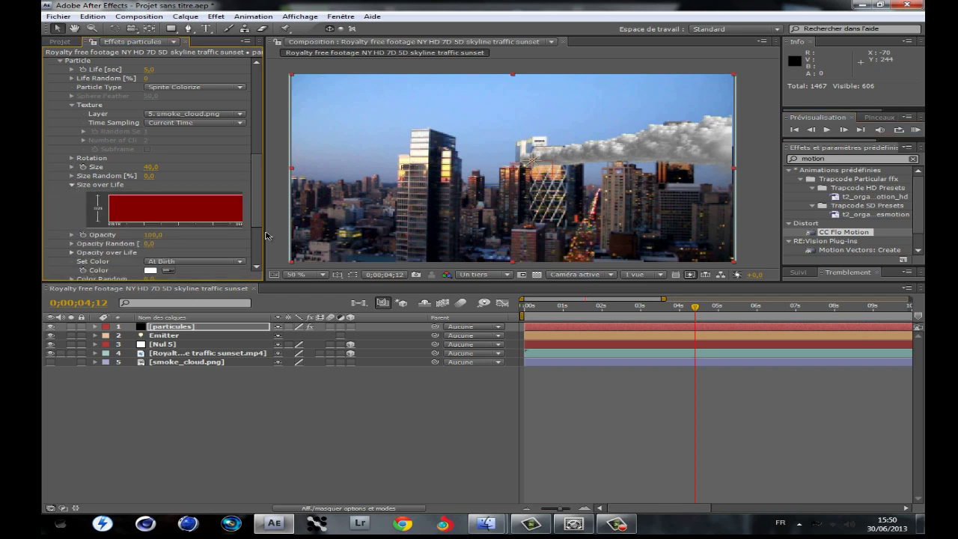
pyautogui.moveTo(266, 194); pyautogui.dragTo(290, 194)
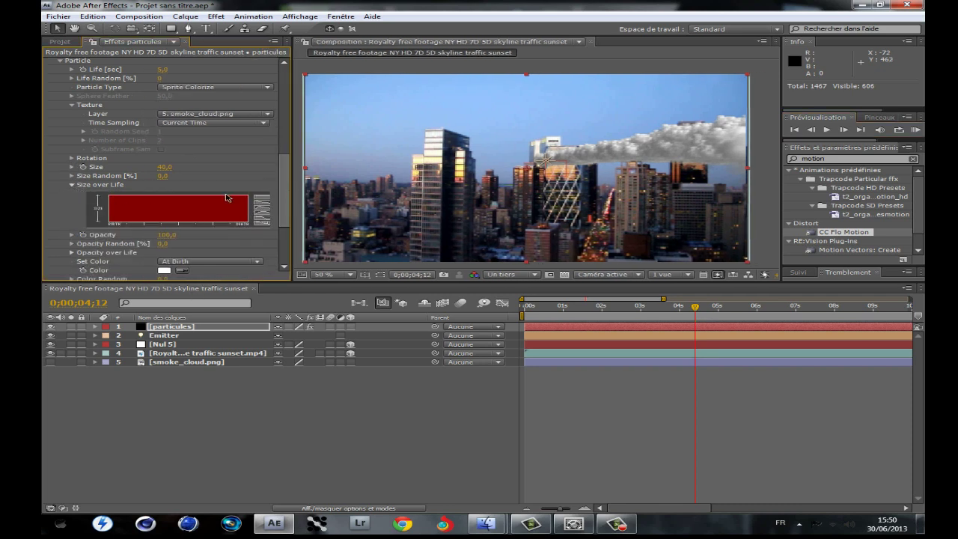
pyautogui.click(728, 307)
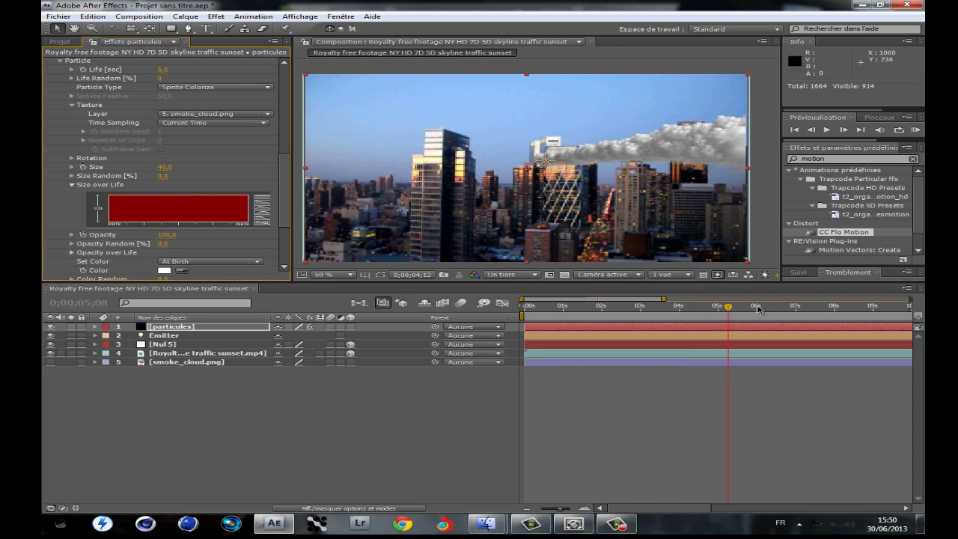
pyautogui.click(258, 207)
pyautogui.click(802, 309)
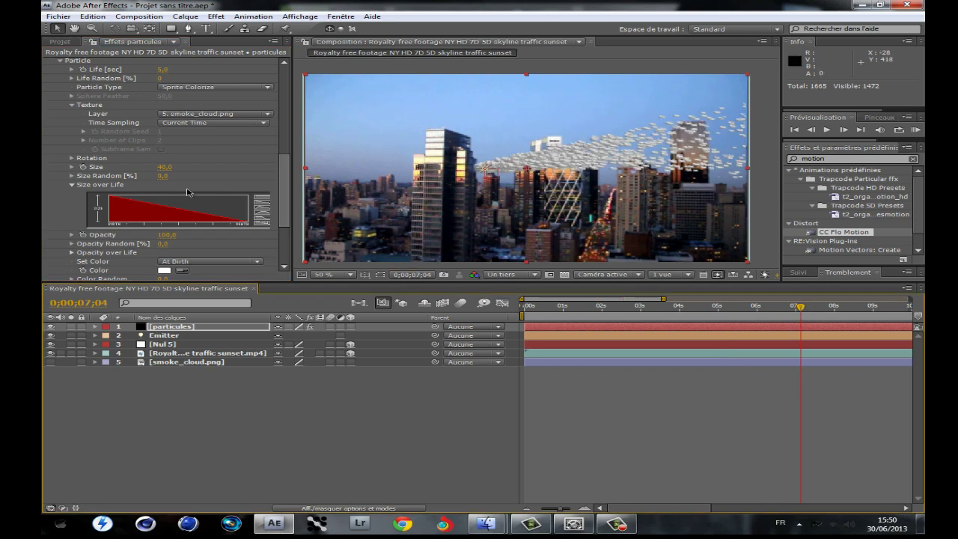
# Return Size over Life to a nearly full-height curve with a slight dip toward death and check the trail at 0;00;08;14 and 0;00;07;15
pyautogui.click(270, 198)
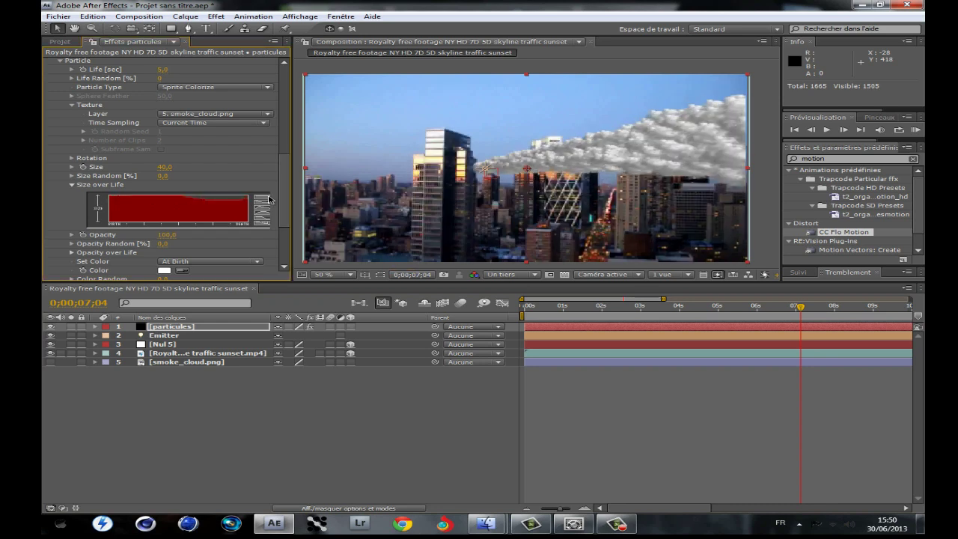
pyautogui.click(853, 307)
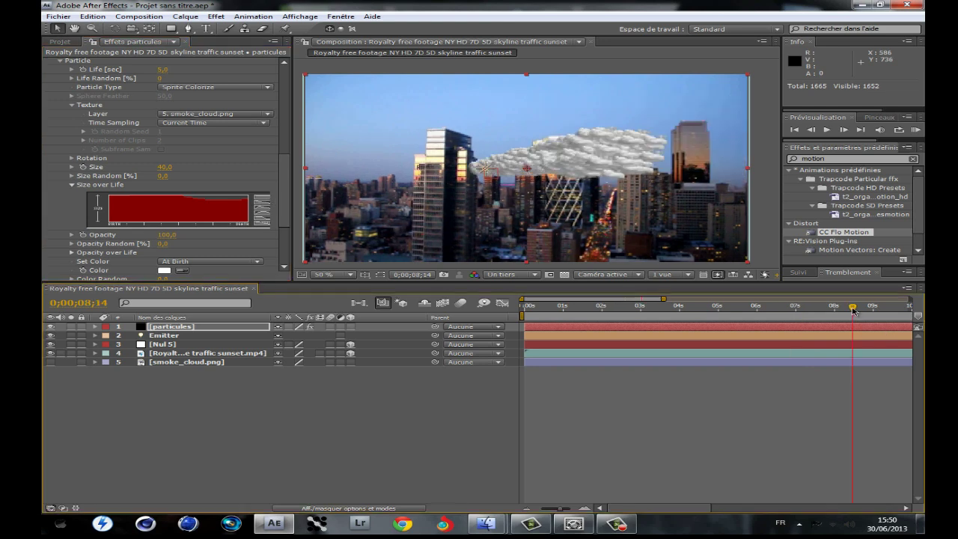
pyautogui.click(816, 309)
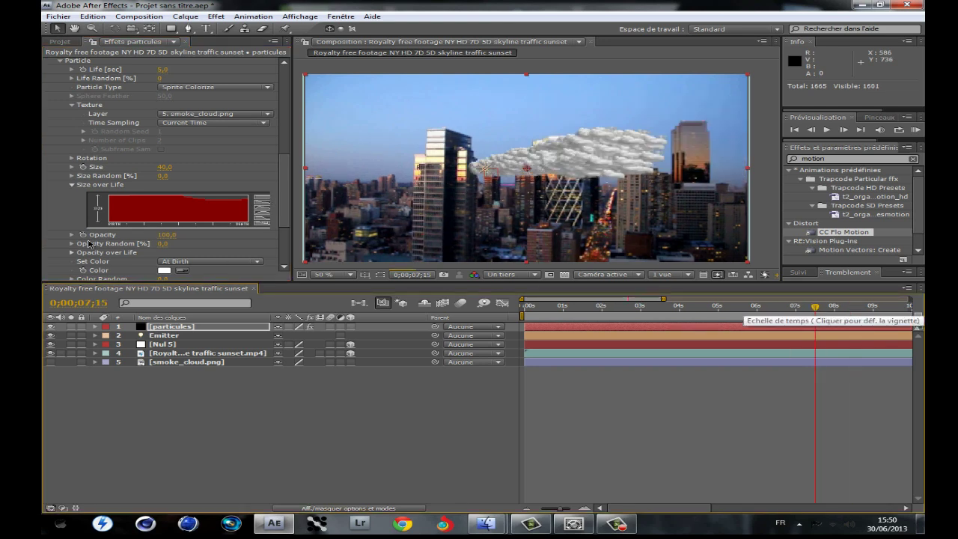
pyautogui.click(72, 185)
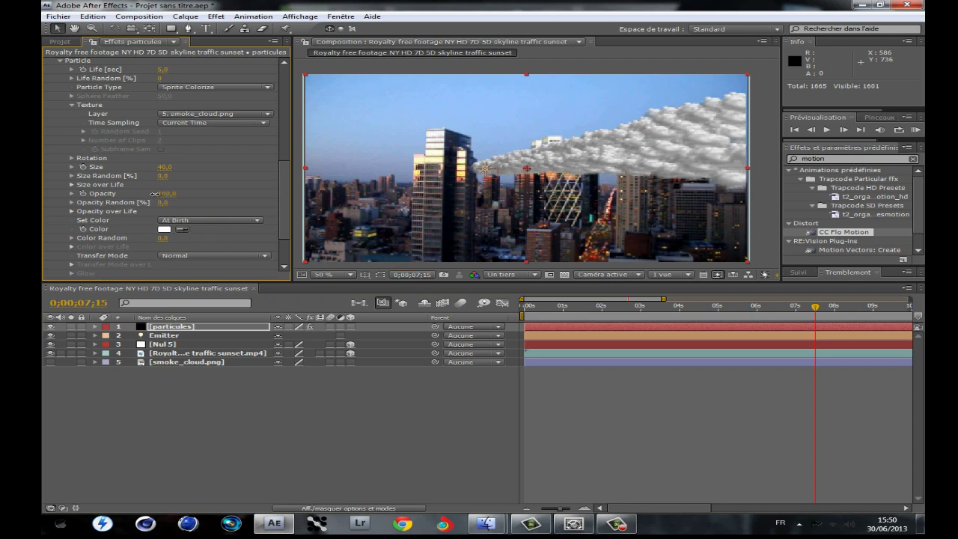
# Try a particle Opacity of 51 with an Opacity over Life curve that declines gently and drops near death
pyautogui.moveTo(129, 194); pyautogui.dragTo(172, 207)
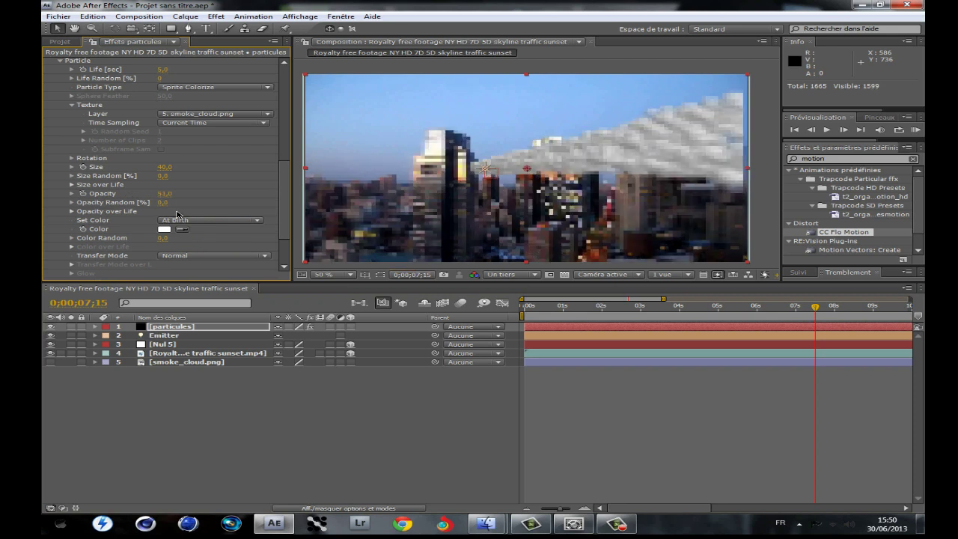
pyautogui.click(71, 212)
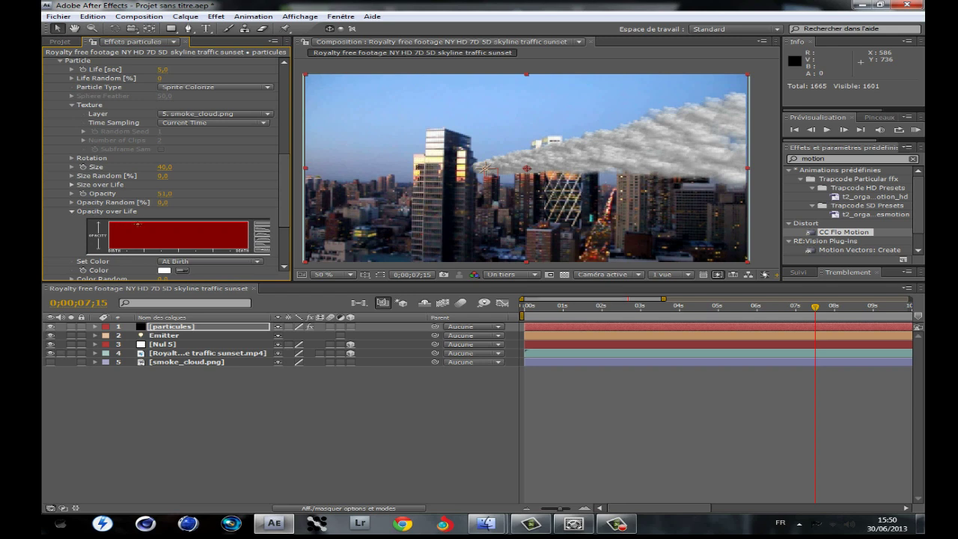
pyautogui.moveTo(209, 227); pyautogui.dragTo(248, 240)
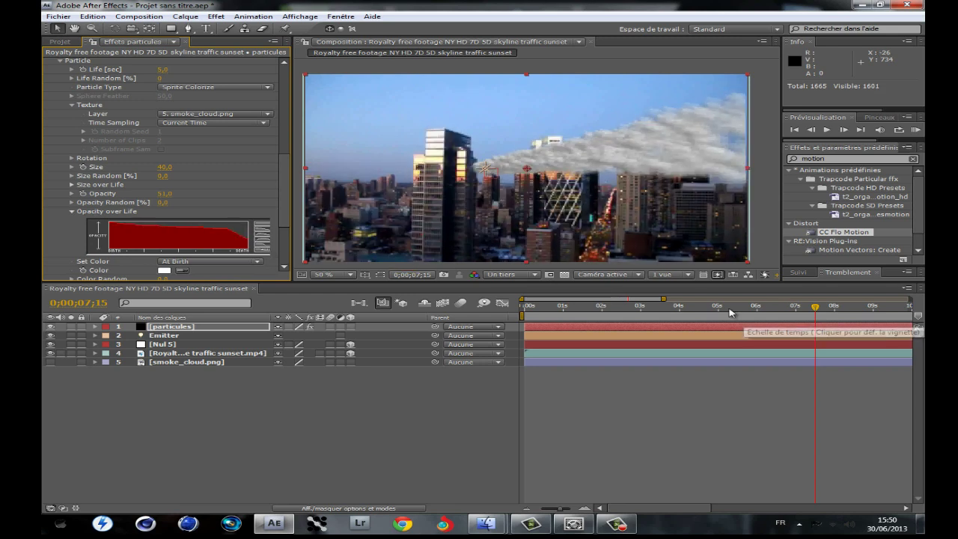
# Set the particle Opacity to 70
pyautogui.click(165, 193)
pyautogui.write('70')
pyautogui.press('Return')
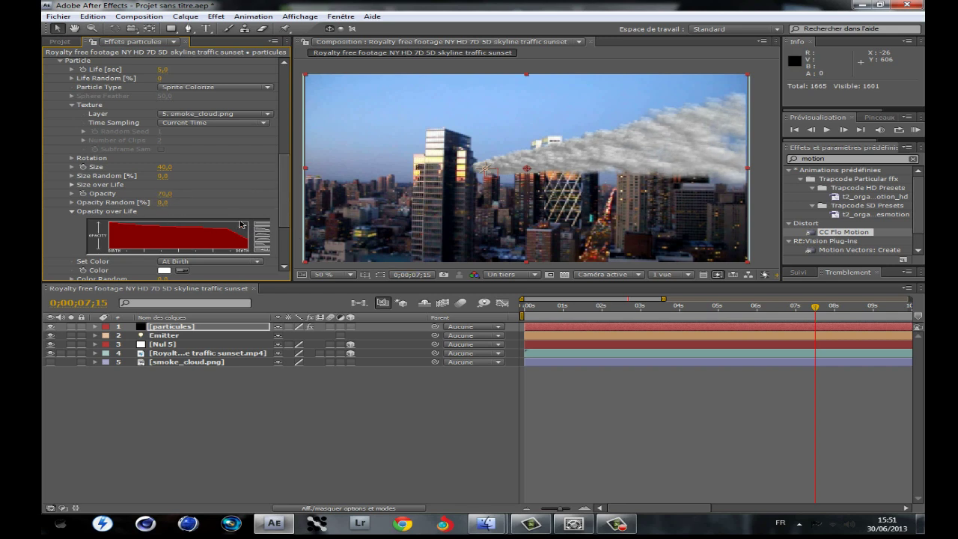
# Reshape Opacity over Life to stay full until mid-life and slope down toward death, checking the trail at 0;00;04;18 and 0;00;05;00
pyautogui.click(264, 227)
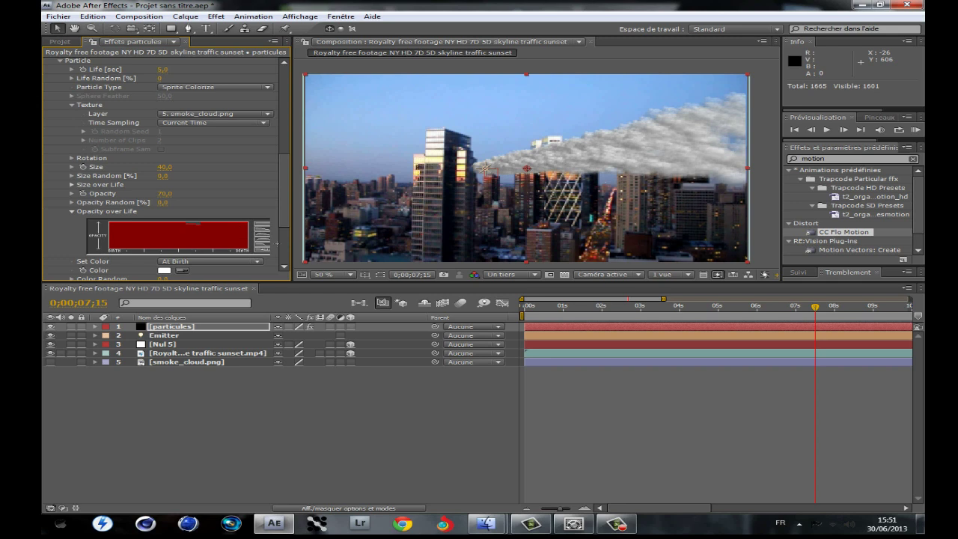
pyautogui.moveTo(191, 223); pyautogui.dragTo(277, 244)
pyautogui.click(843, 308)
pyautogui.click(774, 307)
pyautogui.click(703, 308)
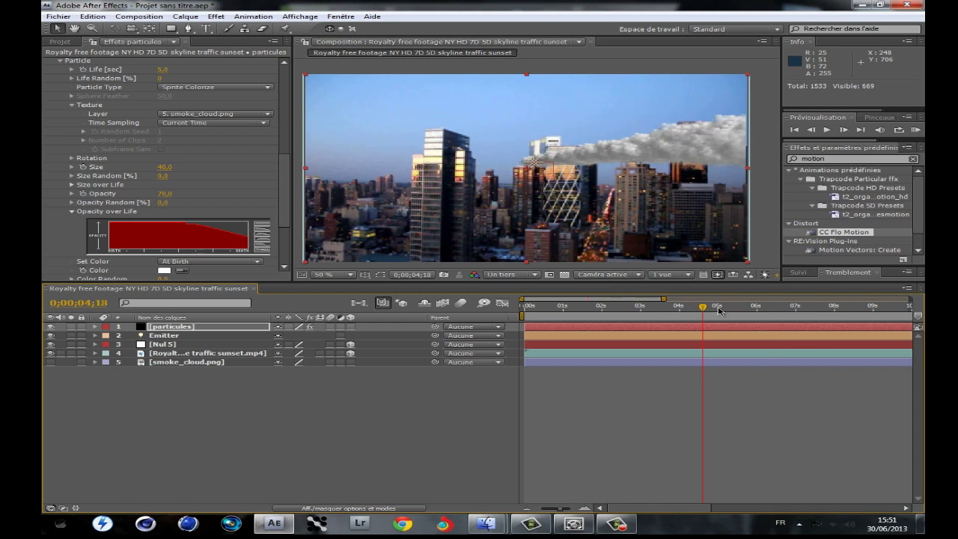
pyautogui.click(718, 308)
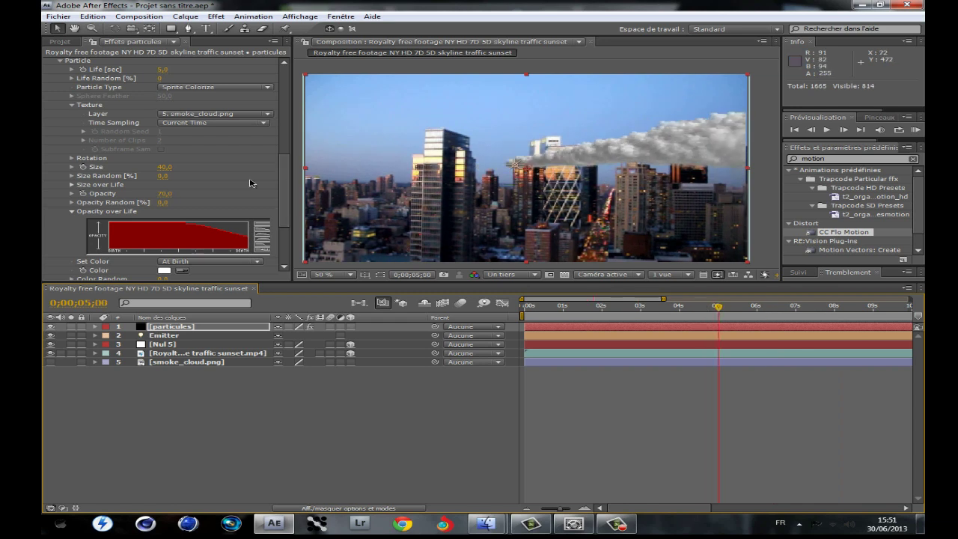
# Set the particle Size to 50 and check the smoke trail at 0;00;07;19 and 0;00;04;02
pyautogui.click(164, 167)
pyautogui.write('50')
pyautogui.press('Return')
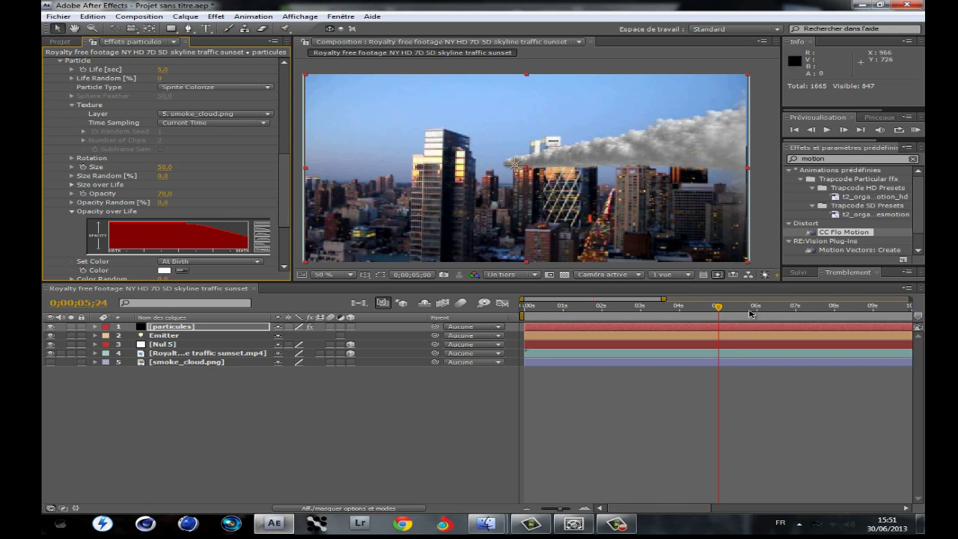
pyautogui.press('space')
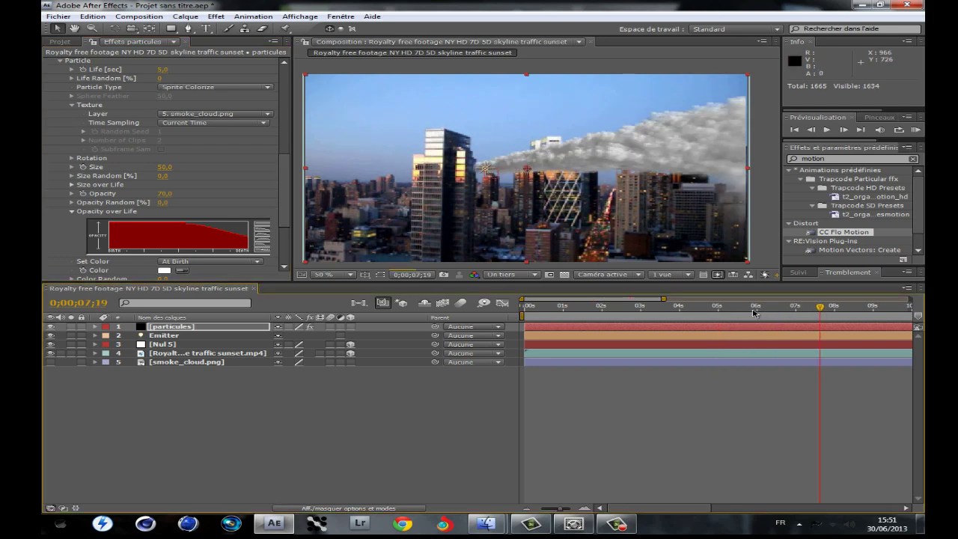
pyautogui.click(682, 312)
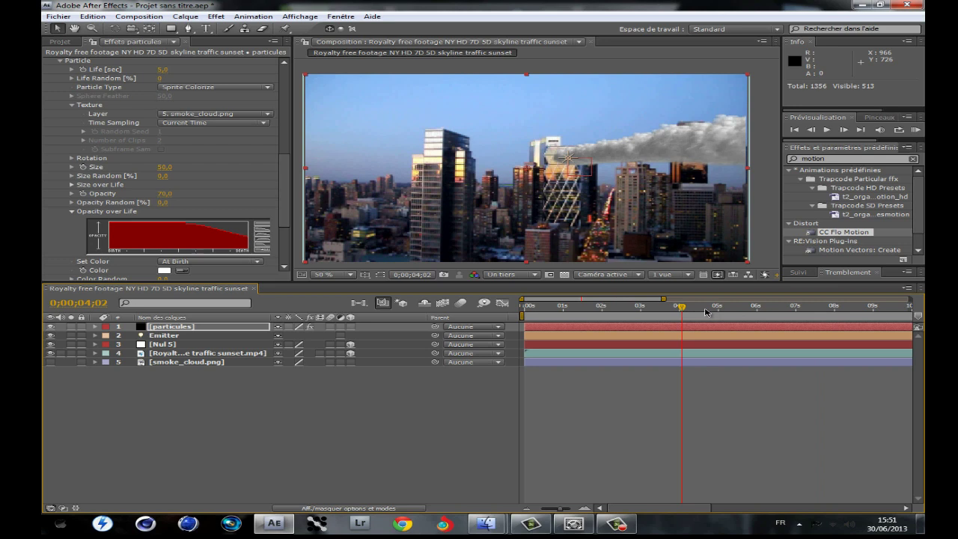
# Switch the particles' Set Color option to Over Life and check the trail at 0;00;04;14
pyautogui.moveTo(281, 172); pyautogui.dragTo(284, 202)
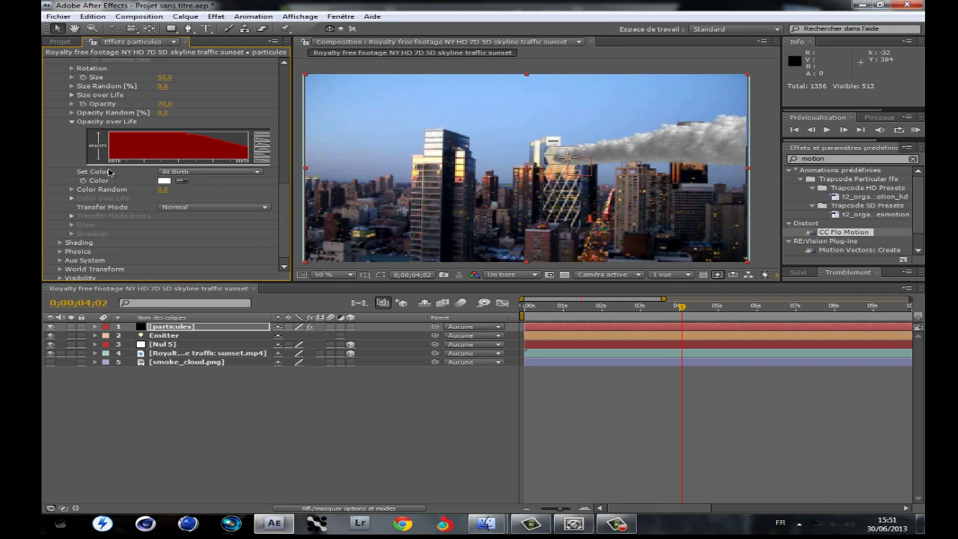
pyautogui.click(212, 174)
pyautogui.click(218, 185)
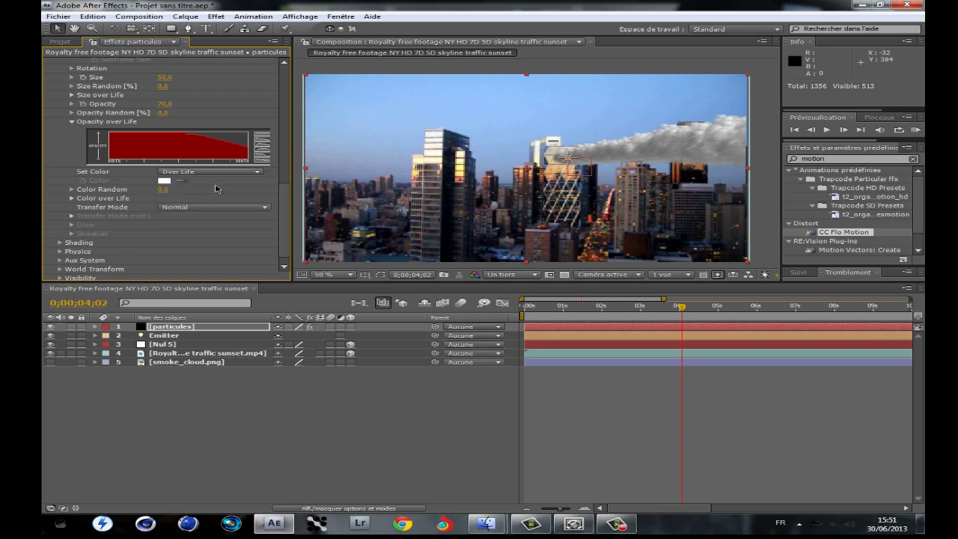
pyautogui.moveTo(700, 308)
pyautogui.mouseDown()
pyautogui.moveTo(782, 308)
pyautogui.moveTo(698, 307)
pyautogui.mouseUp()
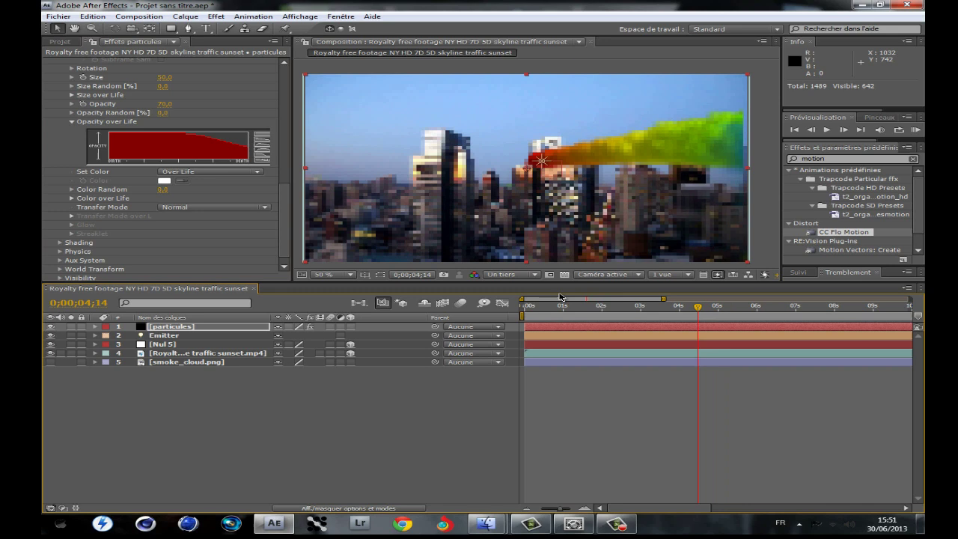
# Apply the black-to-lavender-to-white preset gradient to Color over Life
pyautogui.click(72, 199)
pyautogui.scroll(-1, 258, 215)
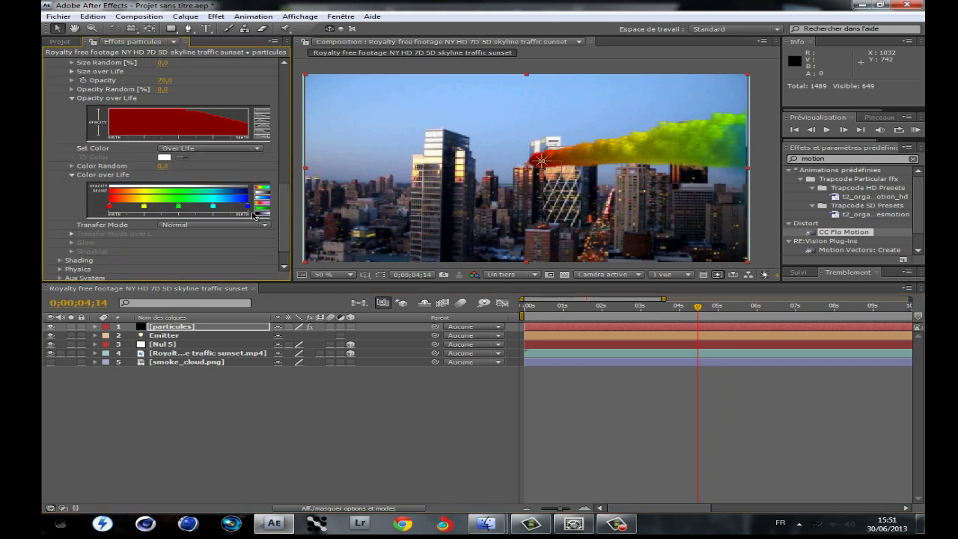
pyautogui.click(259, 215)
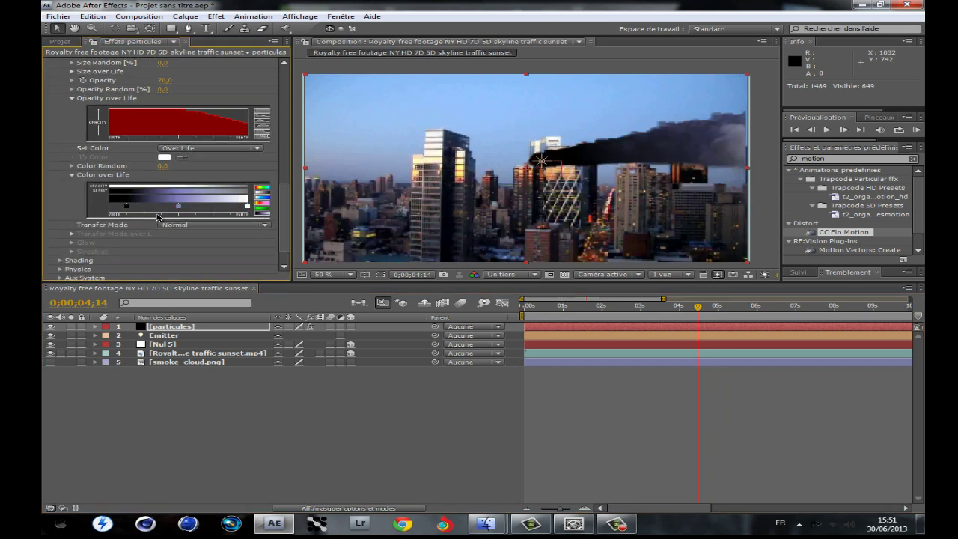
# Move the gradient's black stop to the birth end and recolor it orange, FF7800
pyautogui.moveTo(127, 205); pyautogui.dragTo(101, 207)
pyautogui.doubleClick(109, 207)
pyautogui.moveTo(635, 424); pyautogui.dragTo(635, 420)
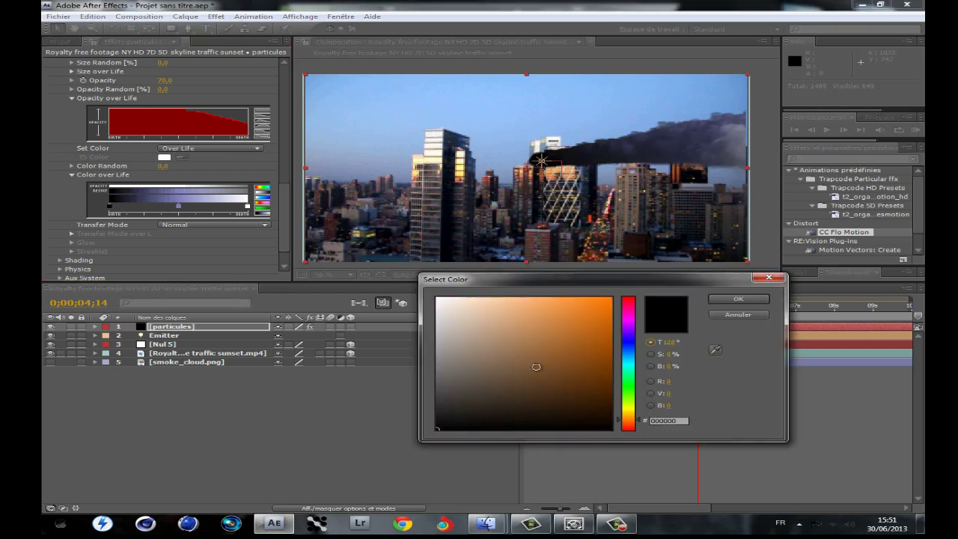
pyautogui.moveTo(542, 372); pyautogui.dragTo(637, 293)
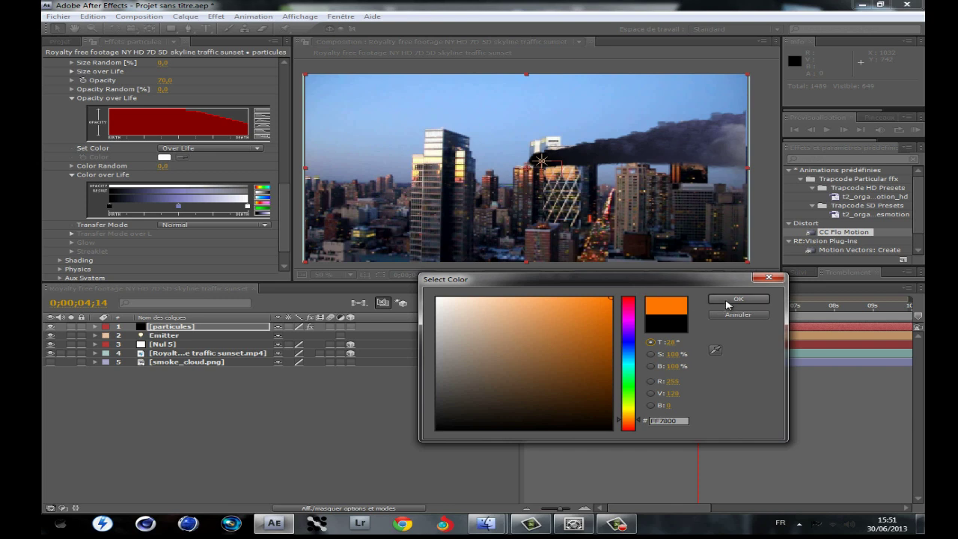
pyautogui.click(728, 301)
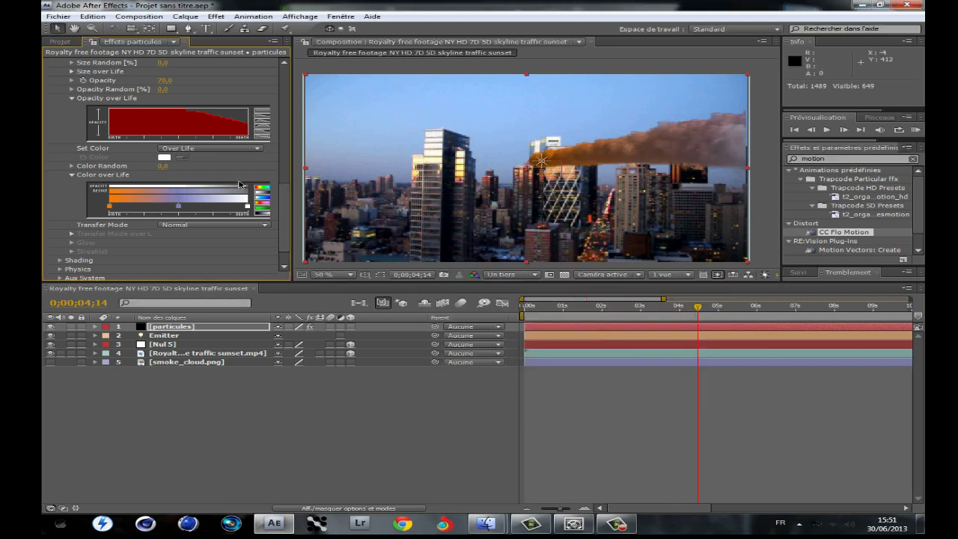
# Recolor the gradient's lavender middle stop black, 000000, and move it close to the orange stop
pyautogui.doubleClick(178, 208)
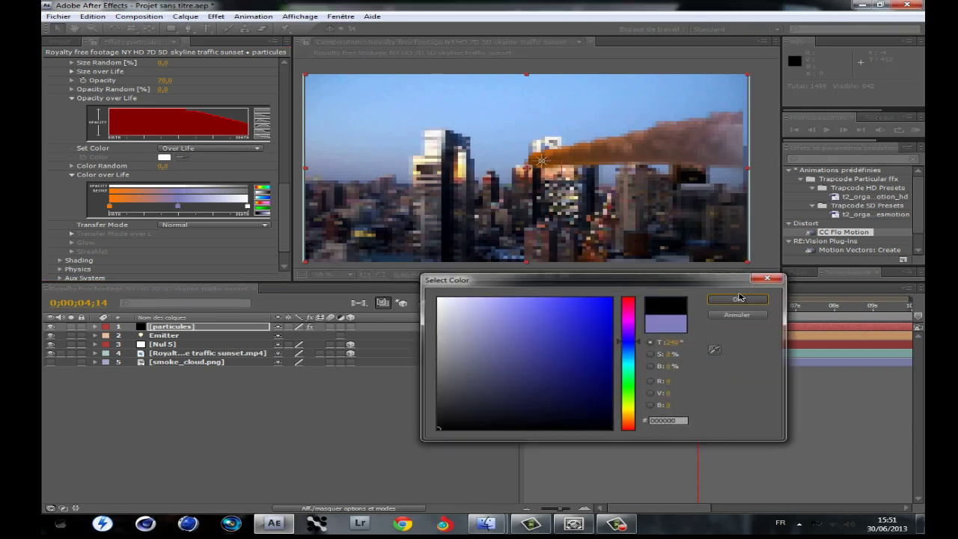
pyautogui.click(739, 298)
pyautogui.moveTo(178, 208); pyautogui.dragTo(131, 209)
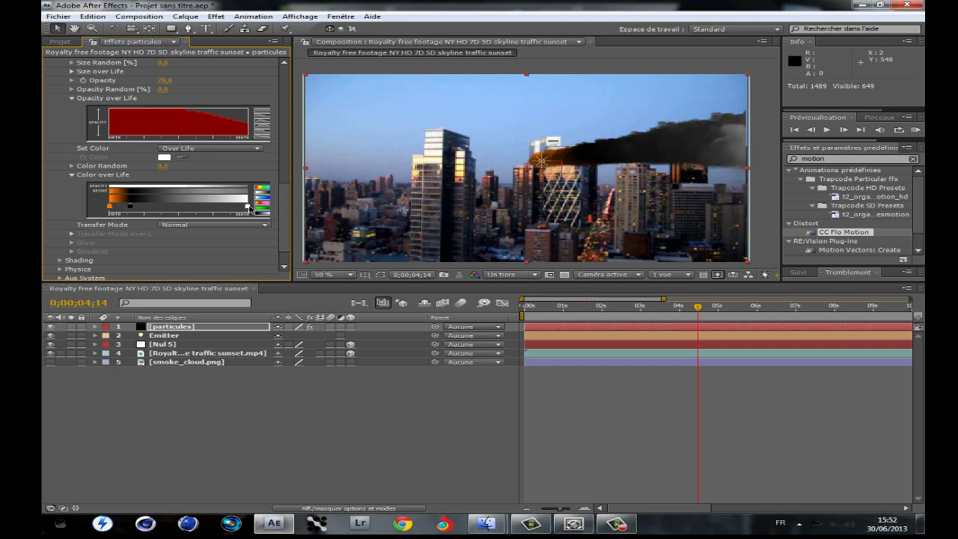
# Recolor the gradient's white death stop dark grey, 4B4B4B, and move it to about a third of the particle life
pyautogui.doubleClick(249, 209)
pyautogui.click(427, 390)
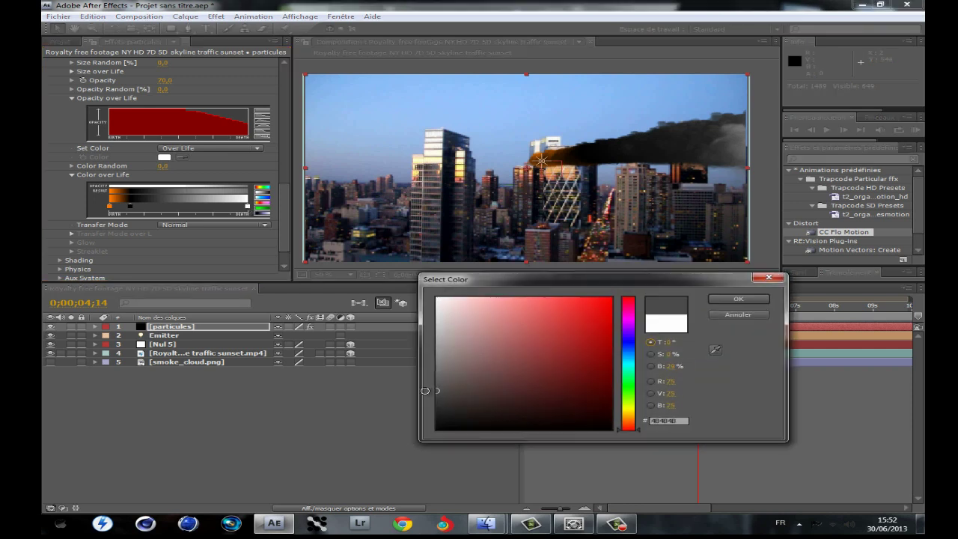
pyautogui.click(739, 299)
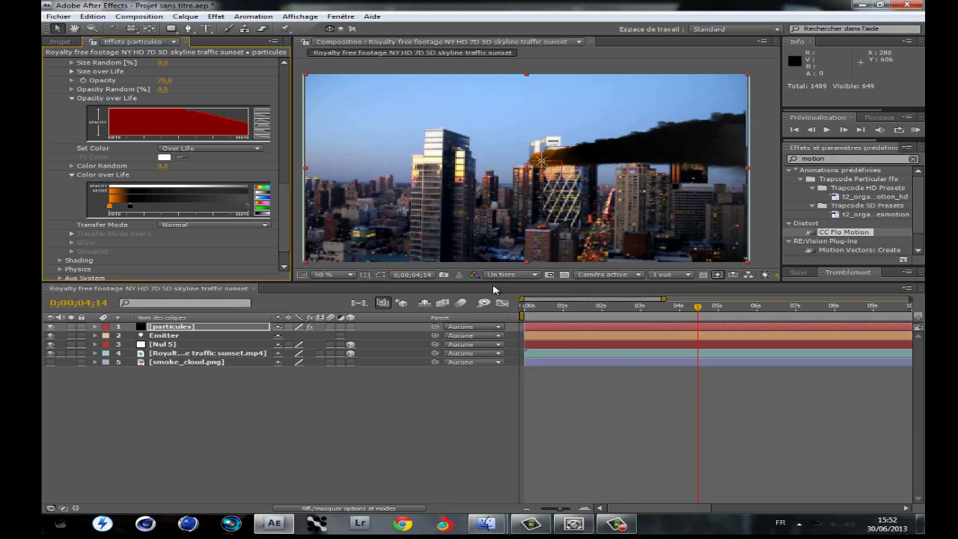
pyautogui.moveTo(176, 209); pyautogui.dragTo(166, 209)
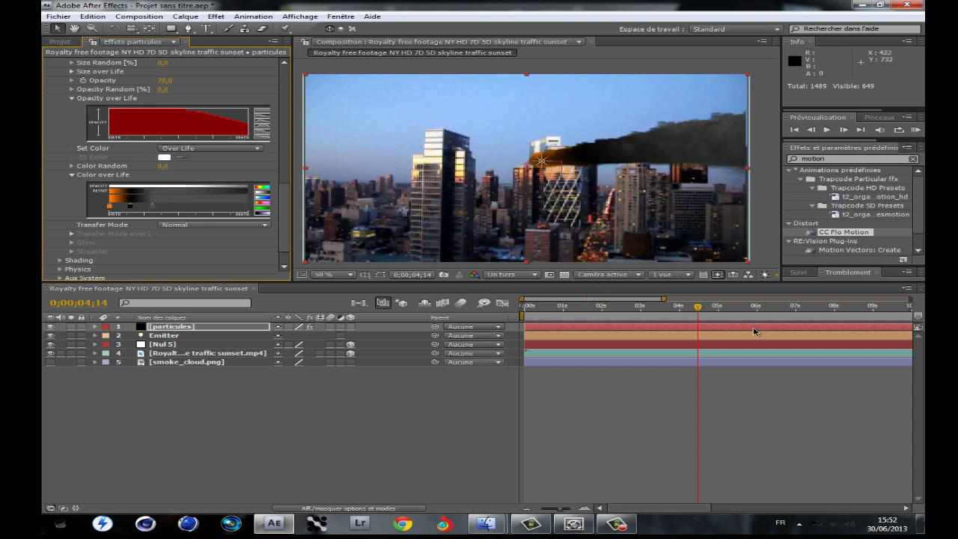
# Play a short preview of the orange-to-black smoke trail and go to 0;00;03;28
pyautogui.moveTo(686, 309)
pyautogui.mouseDown()
pyautogui.moveTo(638, 309)
pyautogui.moveTo(683, 309)
pyautogui.mouseUp()
pyautogui.click(827, 130)
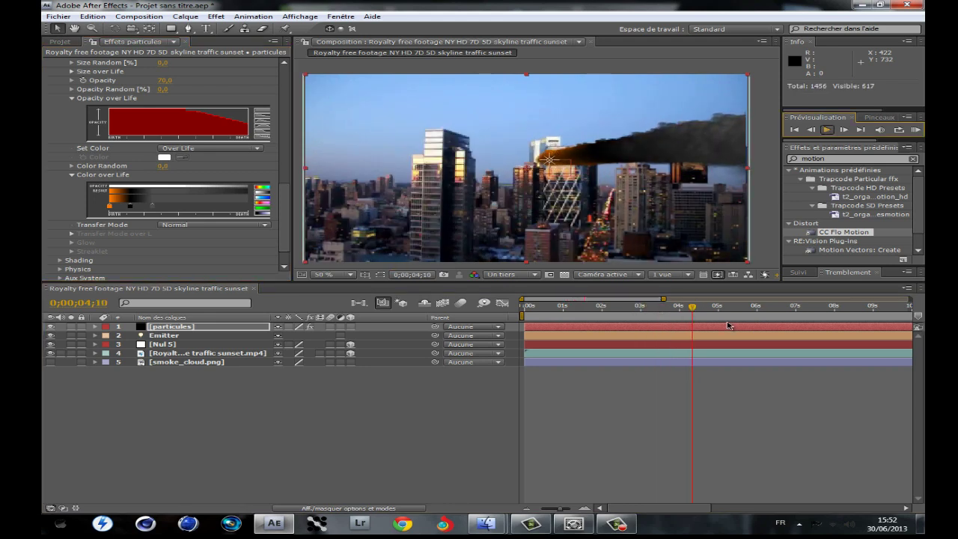
pyautogui.moveTo(695, 308)
pyautogui.mouseDown()
pyautogui.moveTo(832, 308)
pyautogui.moveTo(678, 307)
pyautogui.mouseUp()
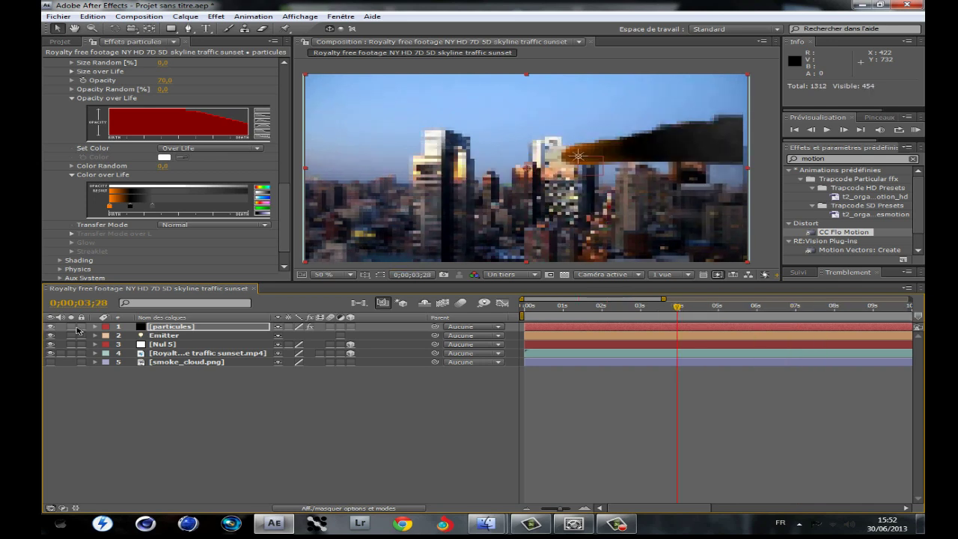
# Look at the Nul 5 layer's motion path, reselect the particles layer and check the trail up to 0;00;06;19
pyautogui.click(168, 345)
pyautogui.scroll(-1, 707, 189)
pyautogui.scroll(1, 721, 184)
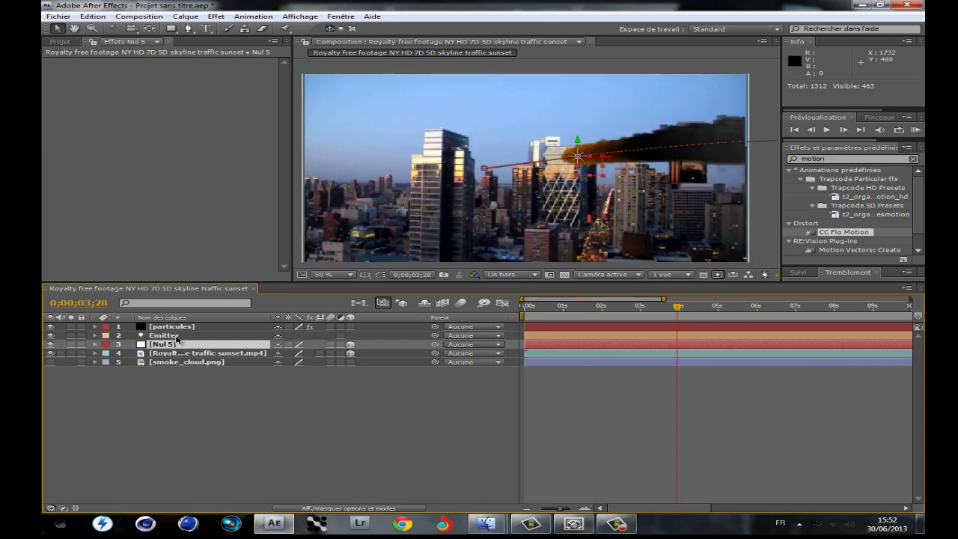
pyautogui.click(177, 334)
pyautogui.click(173, 326)
pyautogui.click(638, 307)
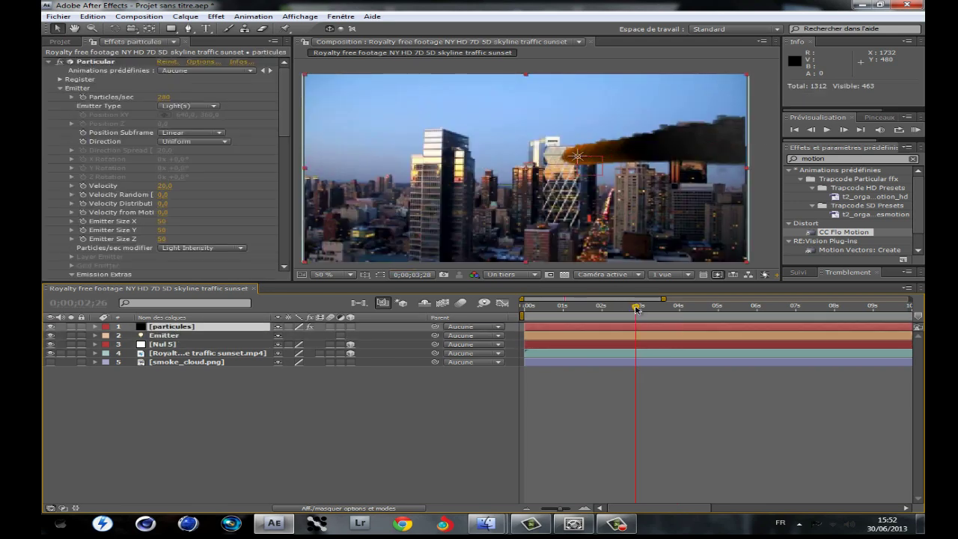
pyautogui.moveTo(610, 311); pyautogui.dragTo(783, 306)
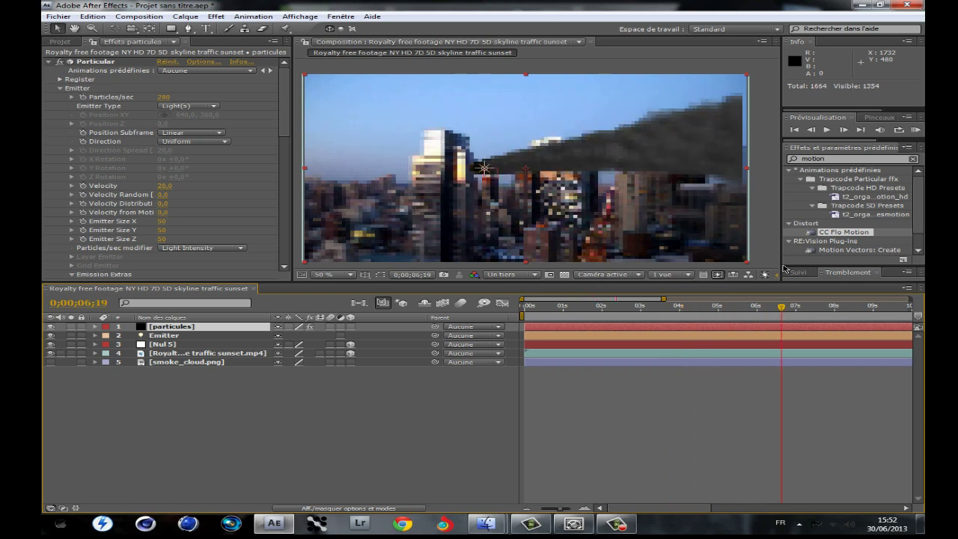
# Preview the colored smoke trail again from about four seconds and return to 0;00;03;29
pyautogui.moveTo(683, 311)
pyautogui.mouseDown()
pyautogui.moveTo(671, 312)
pyautogui.moveTo(683, 312)
pyautogui.mouseUp()
pyautogui.press('space')
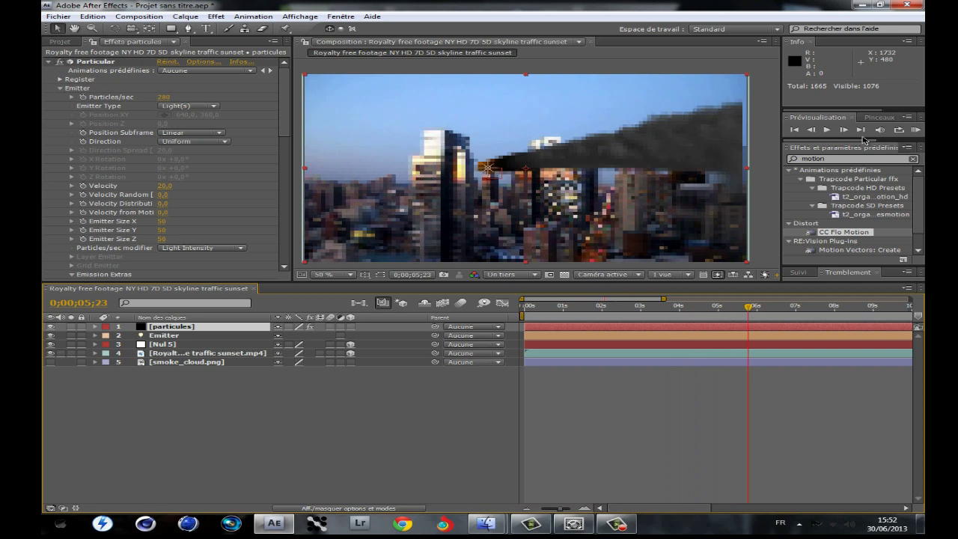
pyautogui.click(829, 130)
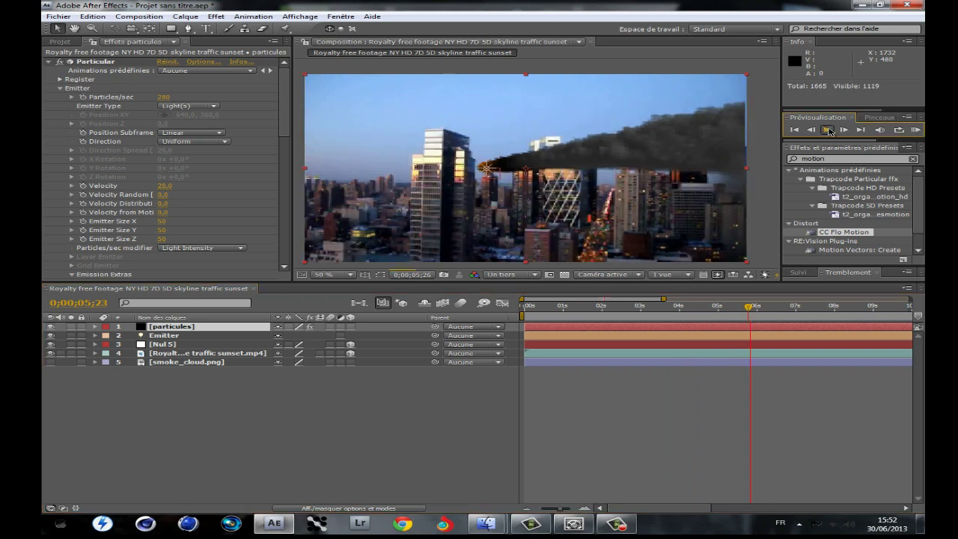
pyautogui.click(686, 308)
pyautogui.moveTo(682, 310); pyautogui.dragTo(628, 309)
pyautogui.click(678, 308)
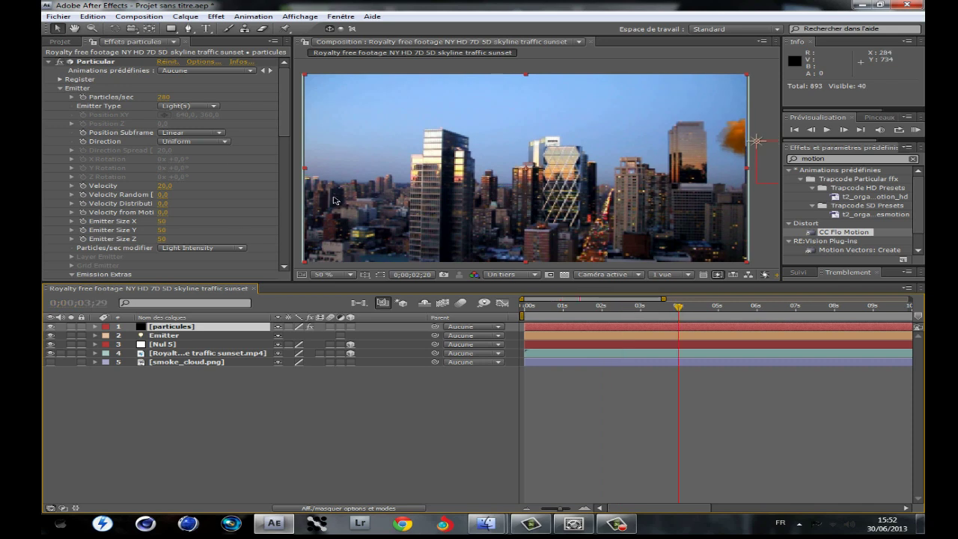
# Expand Particular's Physics settings and look through the Air, Turbulence Field and Spherical Field parameters
pyautogui.scroll(-3, 223, 151)
pyautogui.scroll(-10, 215, 152)
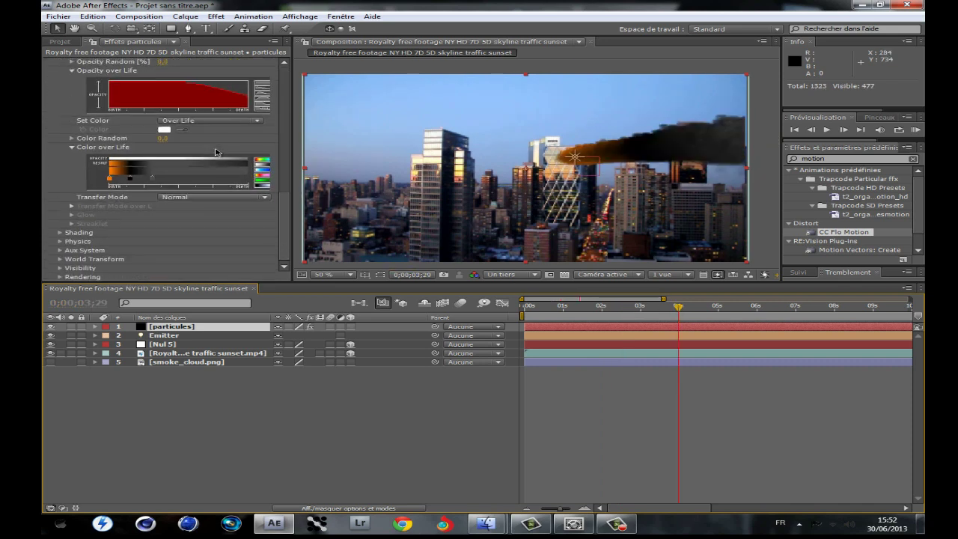
pyautogui.click(60, 241)
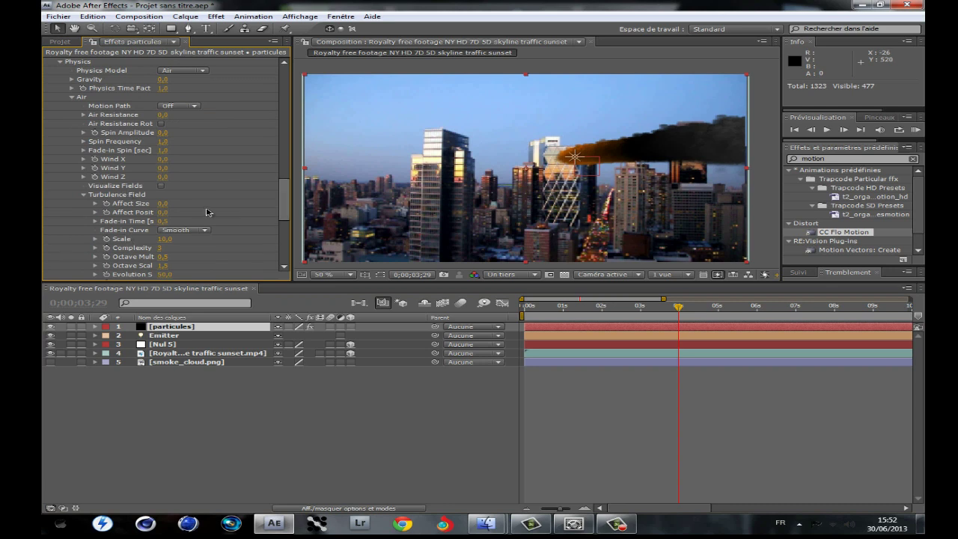
pyautogui.scroll(-6, 176, 224)
pyautogui.scroll(3, 169, 172)
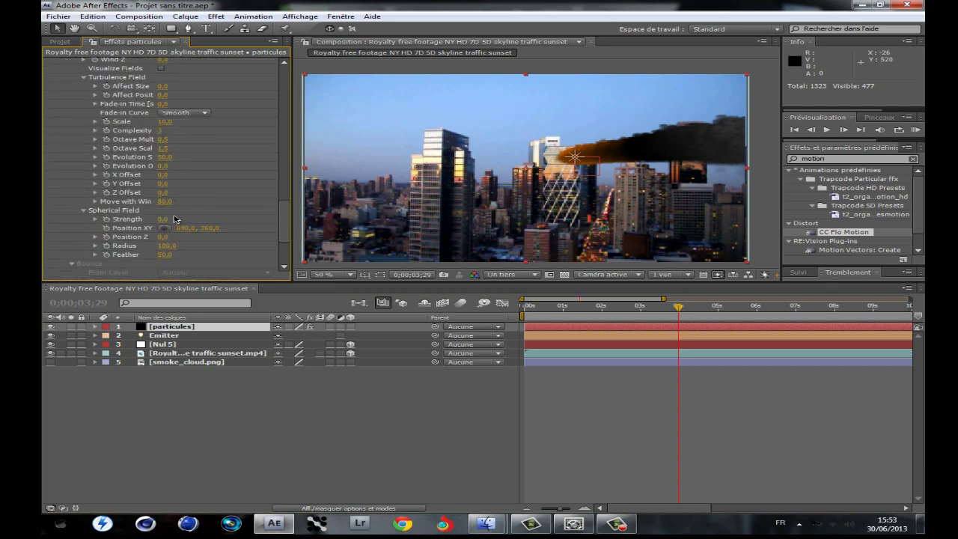
pyautogui.scroll(-3, 165, 174)
pyautogui.scroll(-1, 63, 246)
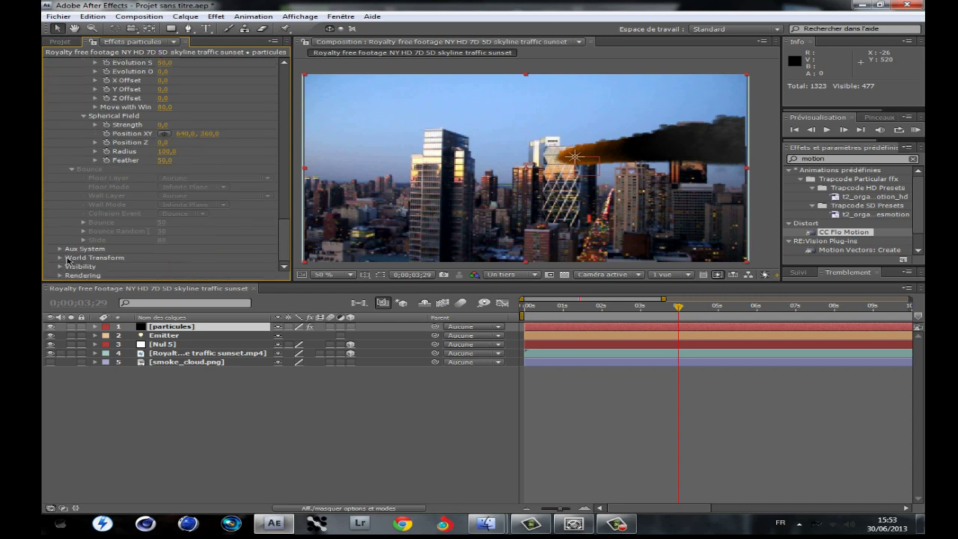
# Try a different Y Rotation W in Particular's World Transform settings and undo the rotation
pyautogui.click(60, 258)
pyautogui.scroll(-3, 96, 241)
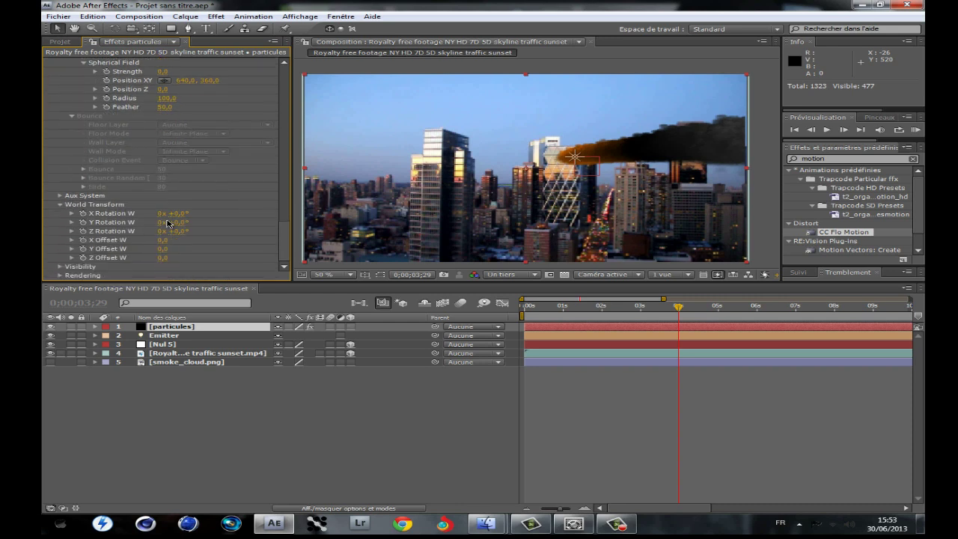
pyautogui.moveTo(181, 222)
pyautogui.mouseDown()
pyautogui.moveTo(192, 222)
pyautogui.moveTo(168, 224)
pyautogui.mouseUp()
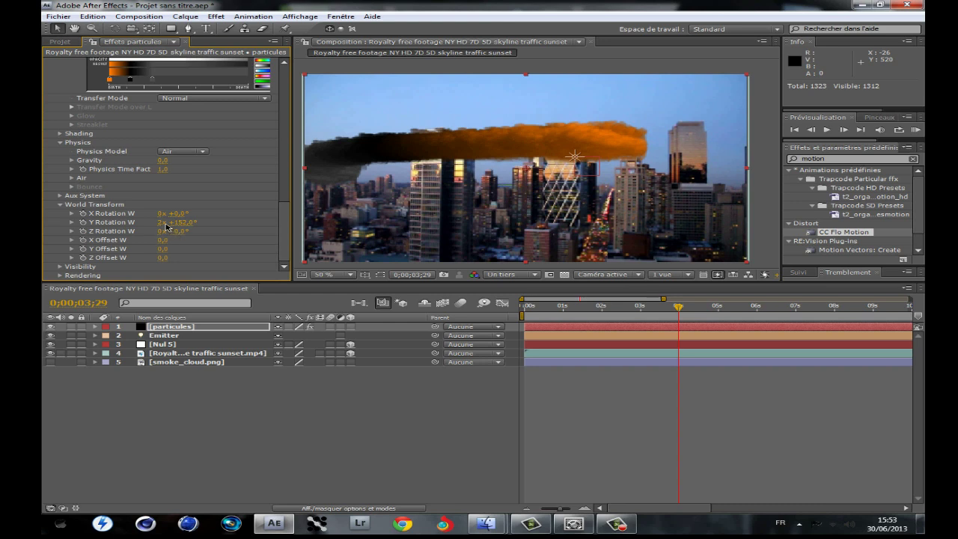
pyautogui.hotkey('ctrl', 'z')
pyautogui.hotkey('ctrl', 'z')
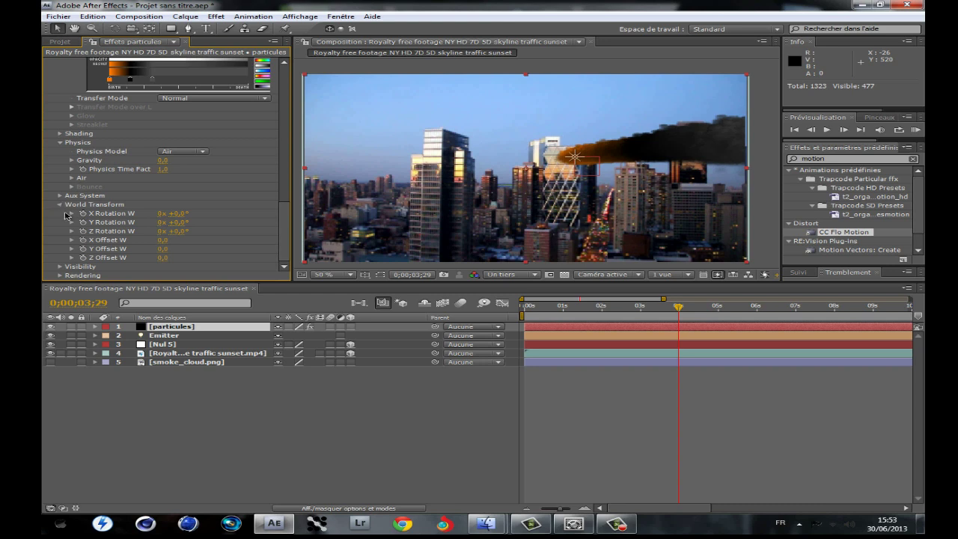
pyautogui.click(60, 206)
# Go to 0;00;03;14 and create a new black solid layer named flares
pyautogui.click(659, 314)
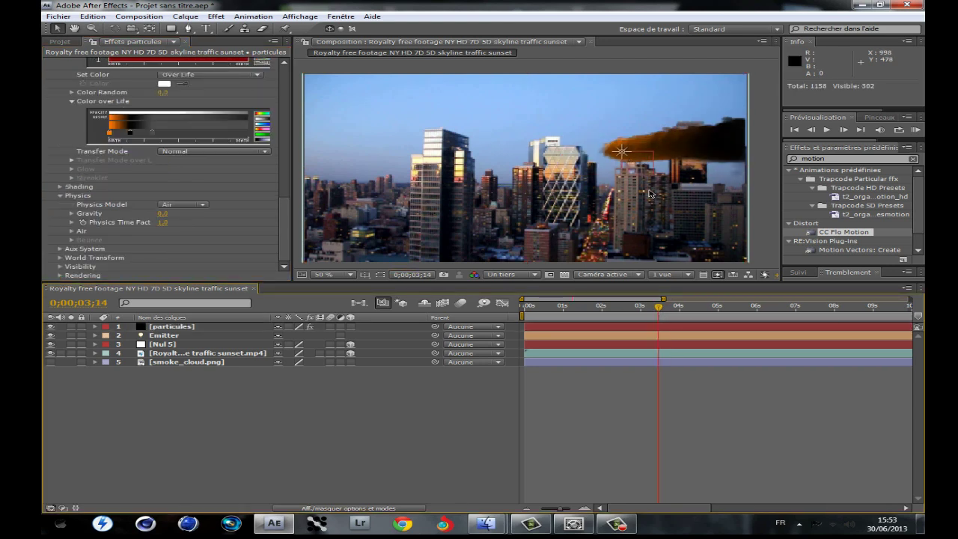
pyautogui.rightClick(265, 405)
pyautogui.moveTo(278, 411)
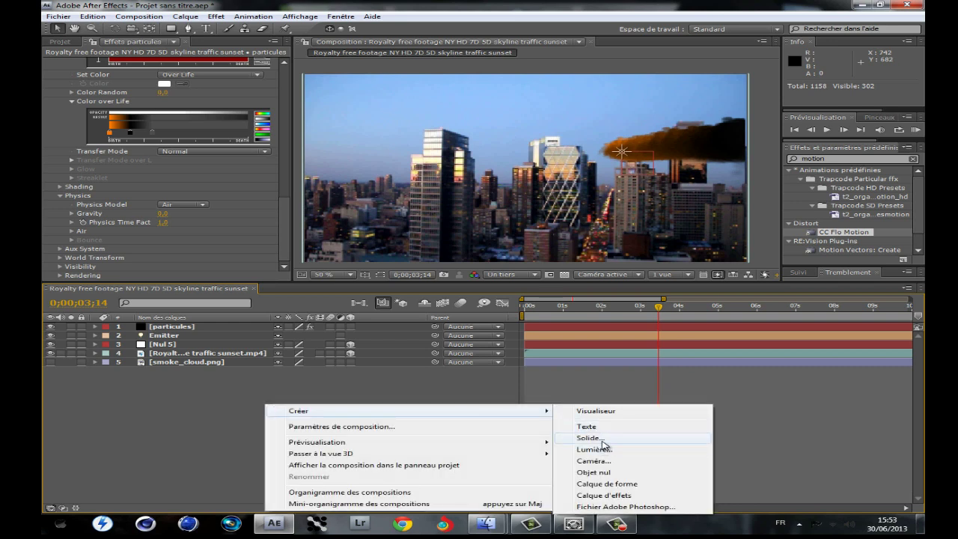
pyautogui.click(603, 442)
pyautogui.write('flares')
pyautogui.press('Return')
# Apply the Video Copilot Optical Flares effect to the flares layer and set its Source Type to Track Lights
pyautogui.click(216, 15)
pyautogui.moveTo(397, 526)
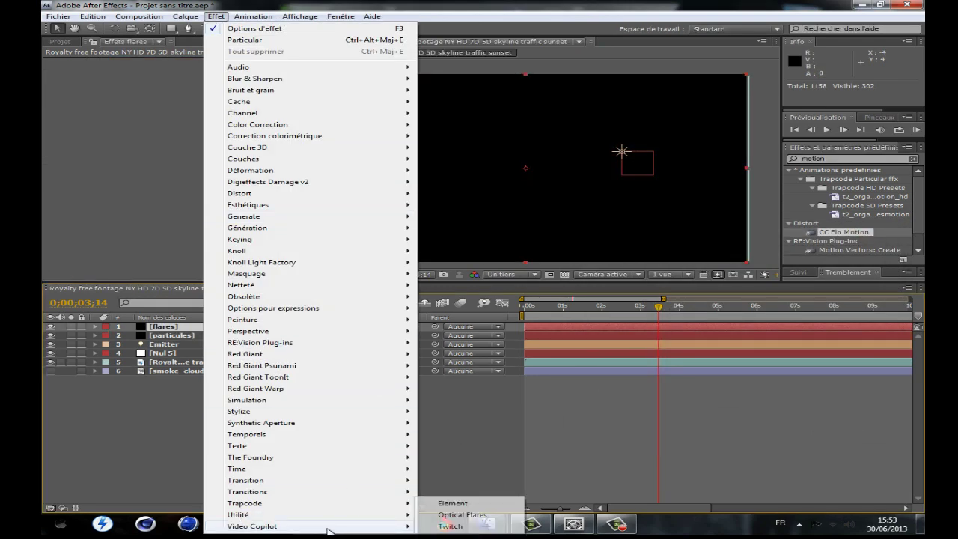
pyautogui.click(453, 515)
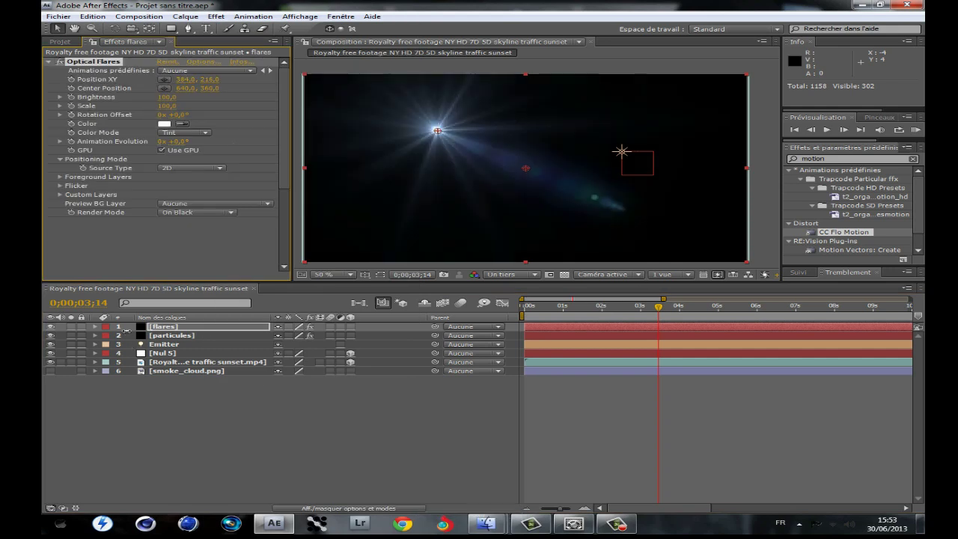
pyautogui.click(221, 171)
pyautogui.click(203, 194)
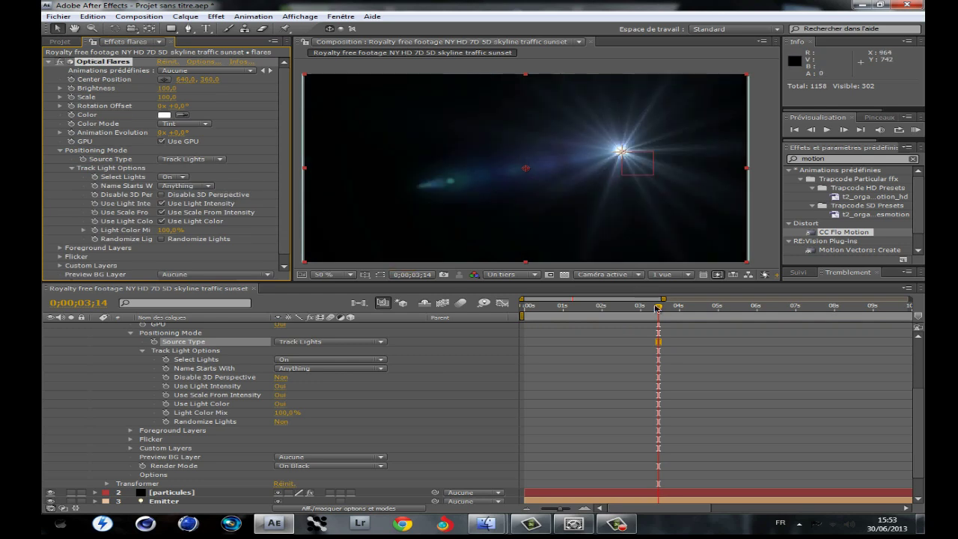
# Go to 0;00;04;09, collapse the flares layer's properties and set its blending mode to Addition
pyautogui.moveTo(700, 308); pyautogui.dragTo(690, 307)
pyautogui.scroll(5, 150, 340)
pyautogui.click(97, 327)
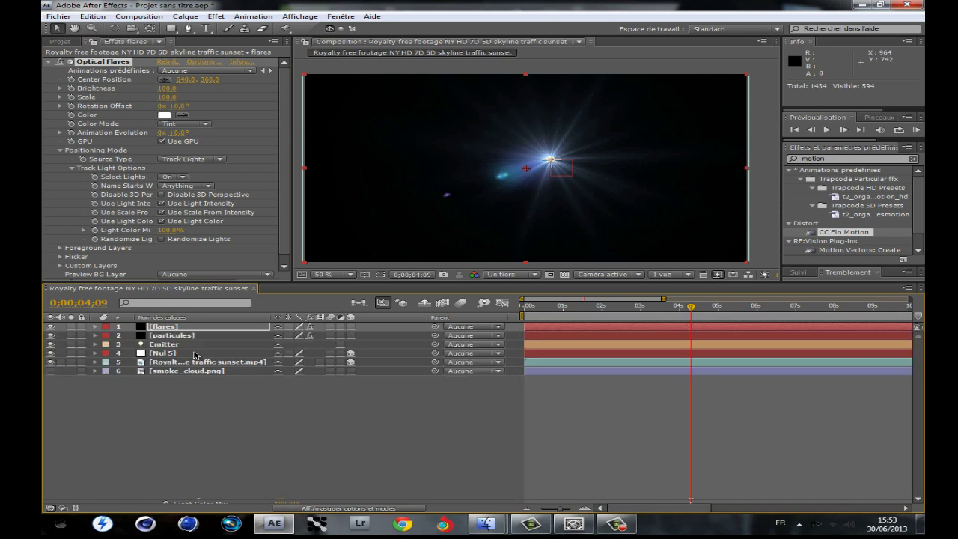
pyautogui.press('F4')
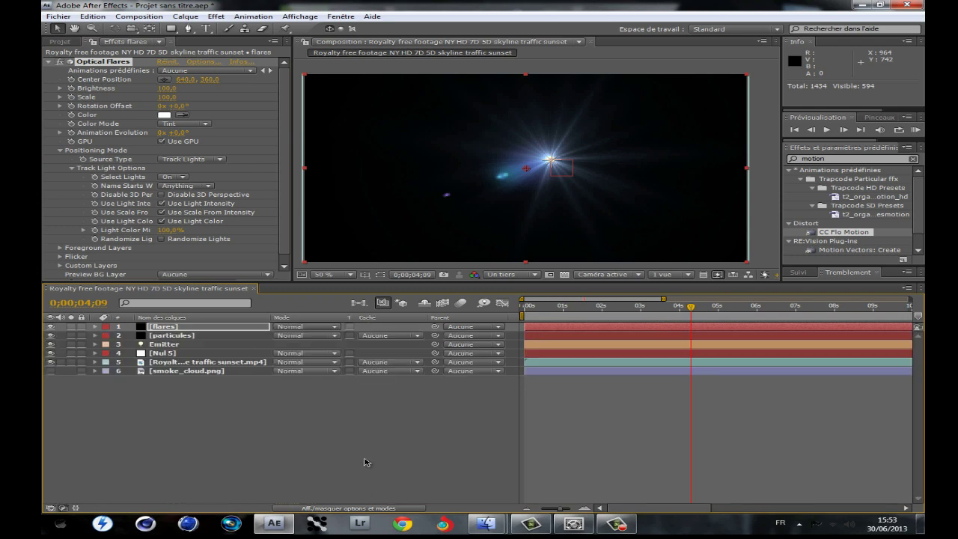
pyautogui.click(314, 331)
pyautogui.click(331, 185)
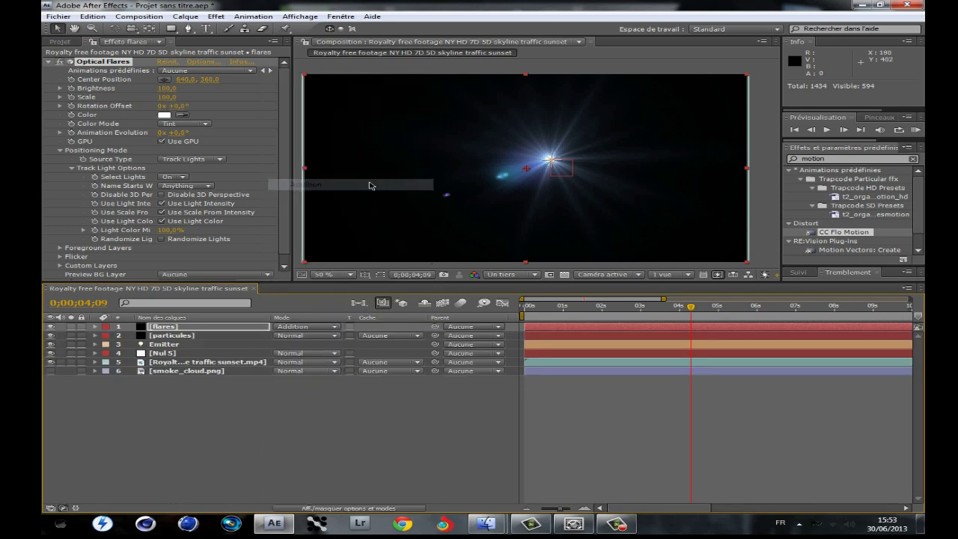
# Check the blended flare against the smoke trail up to 0;00;04;18
pyautogui.click(682, 315)
pyautogui.moveTo(691, 313); pyautogui.dragTo(700, 308)
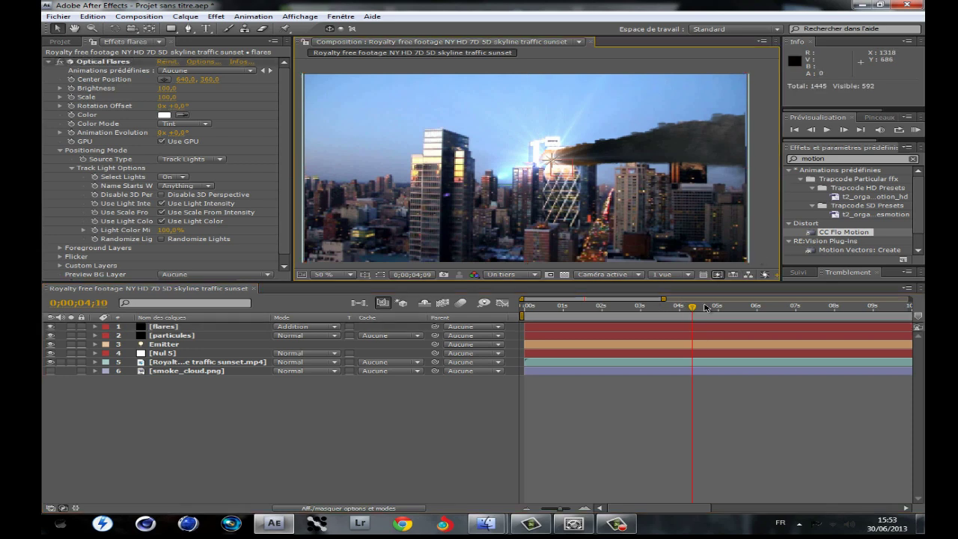
pyautogui.click(705, 307)
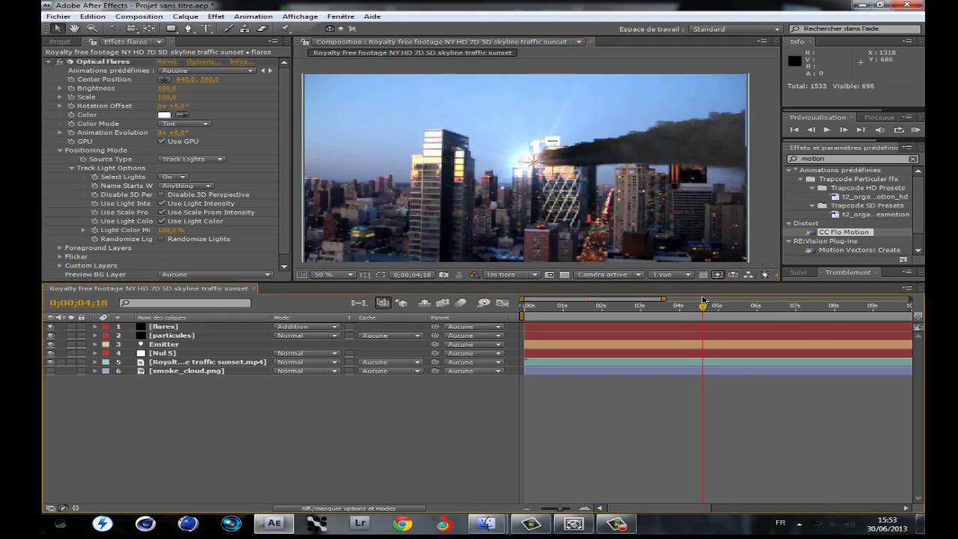
# Load an orange lens flare preset from the Light folder in the Optical Flares options
pyautogui.click(202, 63)
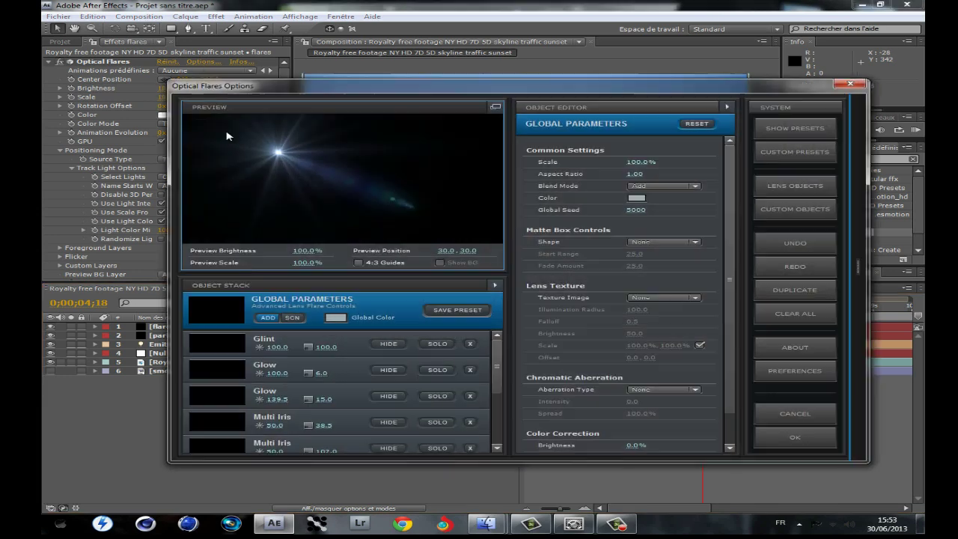
pyautogui.click(745, 133)
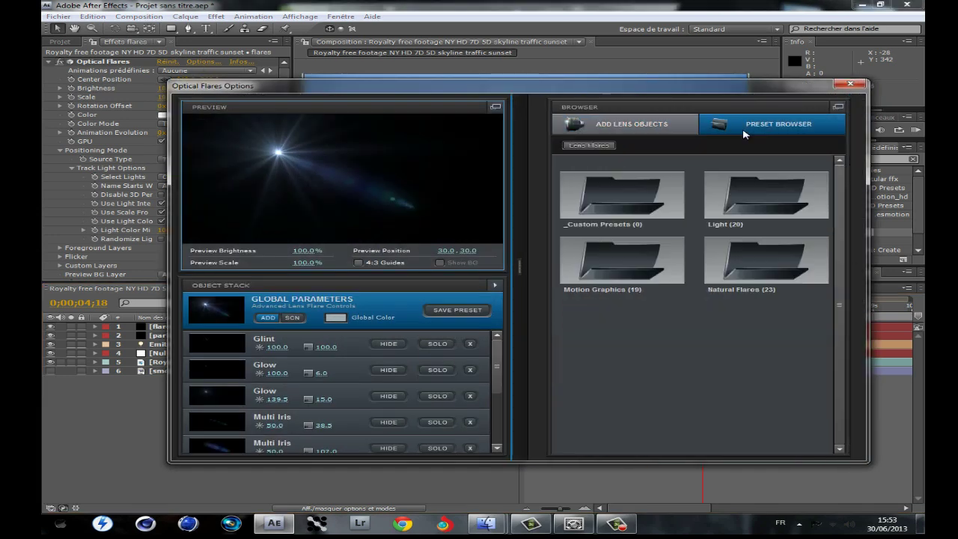
pyautogui.click(757, 201)
pyautogui.click(756, 200)
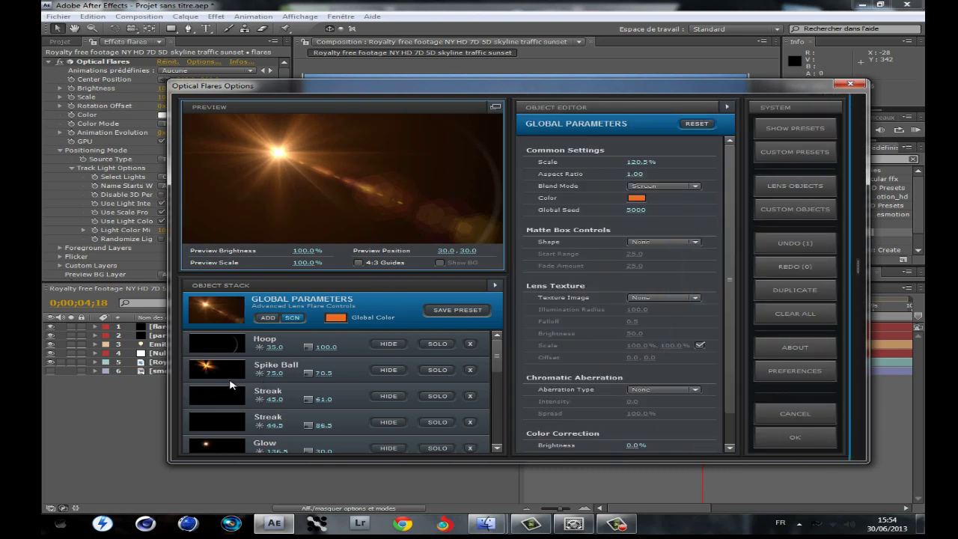
# Set the preset's Glow object to brightness 164.5 and scale 37.5%, and accept the flare design
pyautogui.moveTo(499, 354); pyautogui.dragTo(498, 374)
pyautogui.click(220, 369)
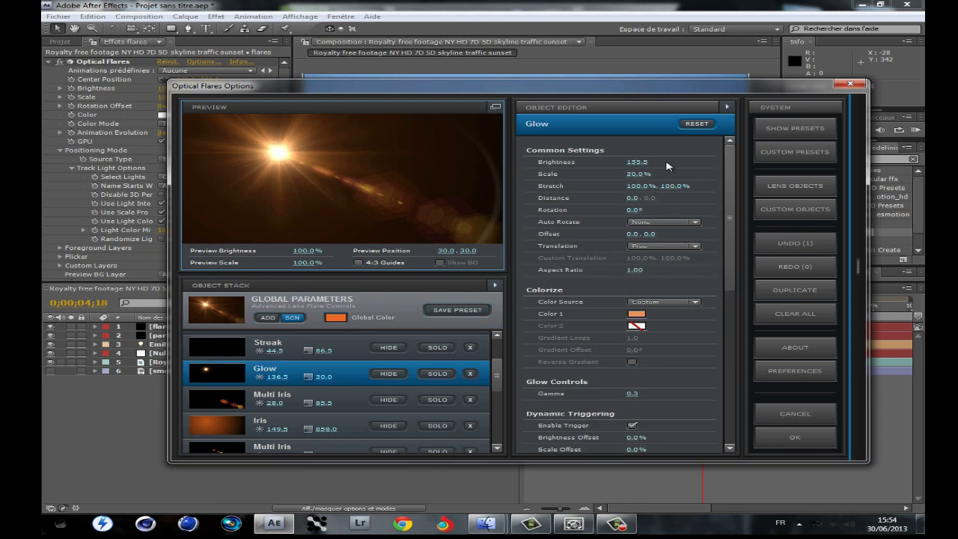
pyautogui.moveTo(695, 167); pyautogui.dragTo(643, 173)
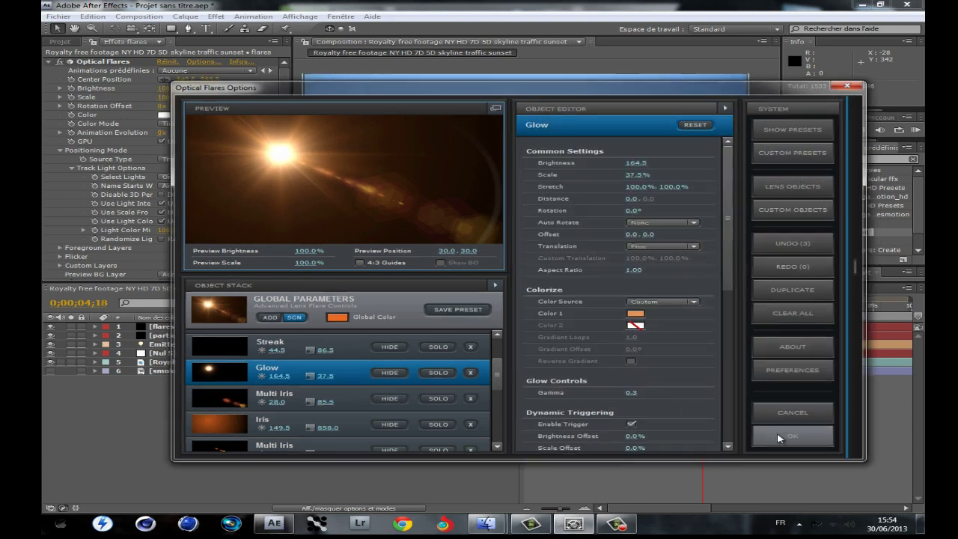
pyautogui.click(796, 437)
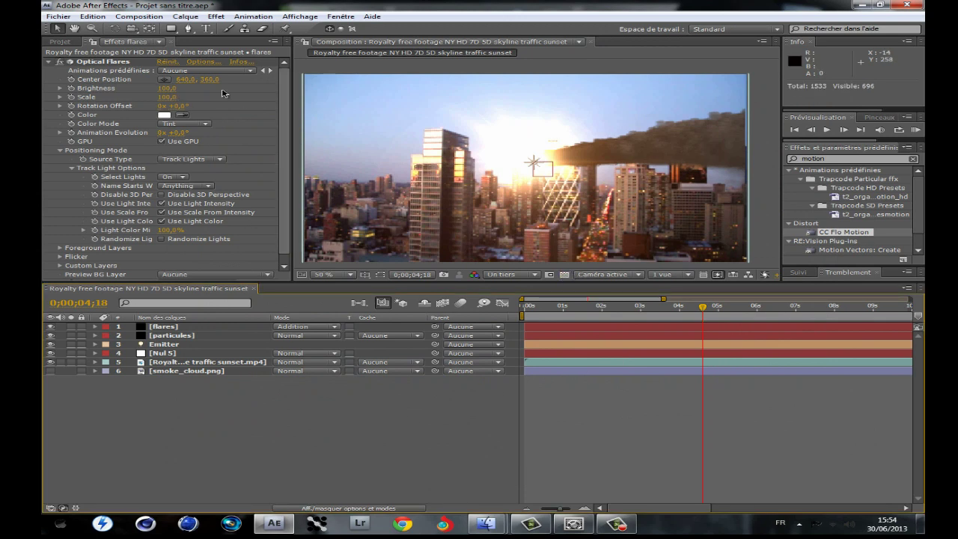
# Try an Optical Flares Brightness of 75 and settle on 90
pyautogui.click(168, 89)
pyautogui.write('75')
pyautogui.press('Return')
pyautogui.click(166, 89)
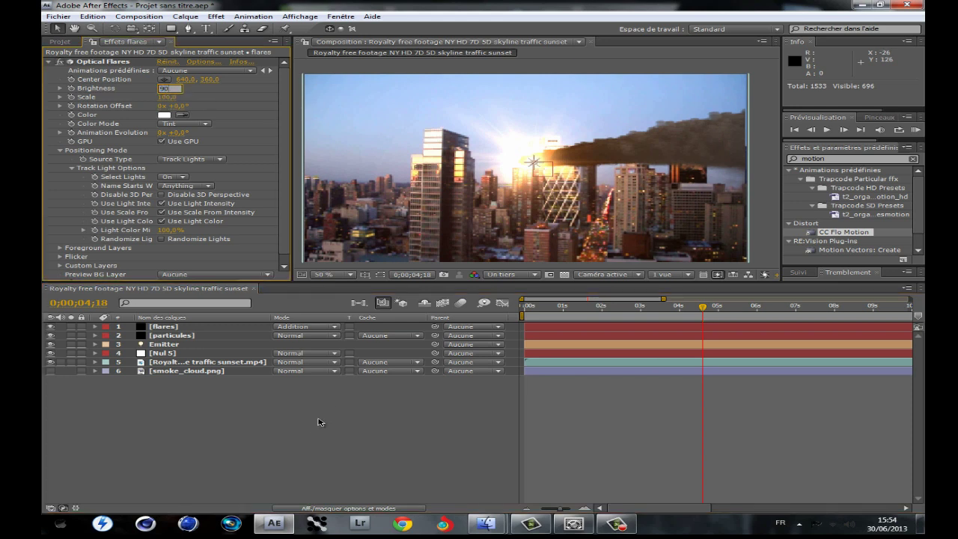
pyautogui.press('Tab')
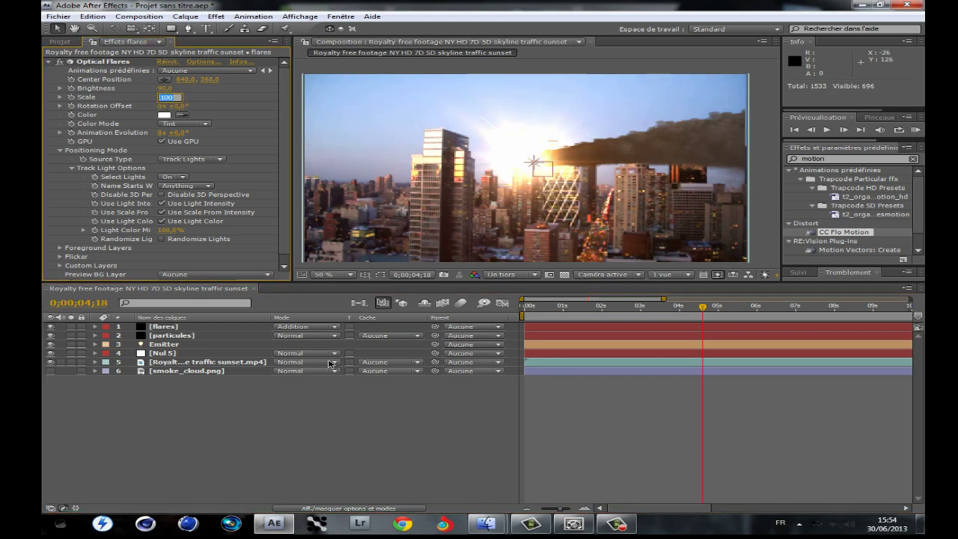
# Try an Optical Flares Scale of 80, settle on 90, and check the flare at 0;00;03;13
pyautogui.write('80')
pyautogui.press('Return')
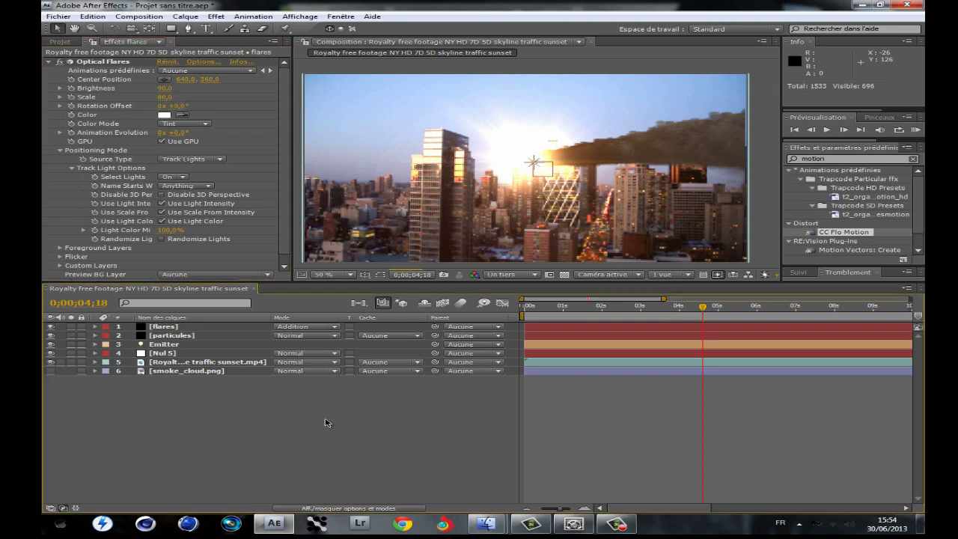
pyautogui.click(165, 97)
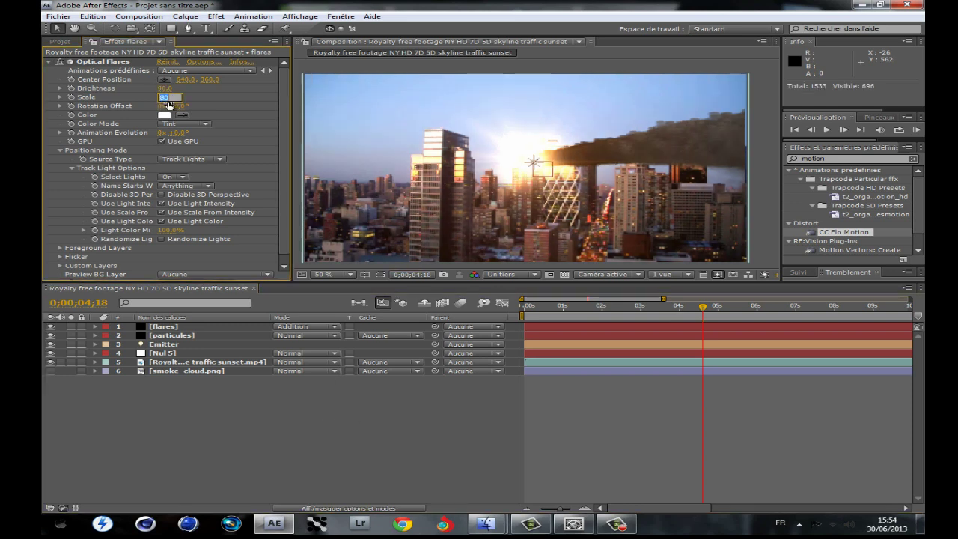
pyautogui.click(274, 426)
pyautogui.moveTo(710, 305); pyautogui.dragTo(652, 326)
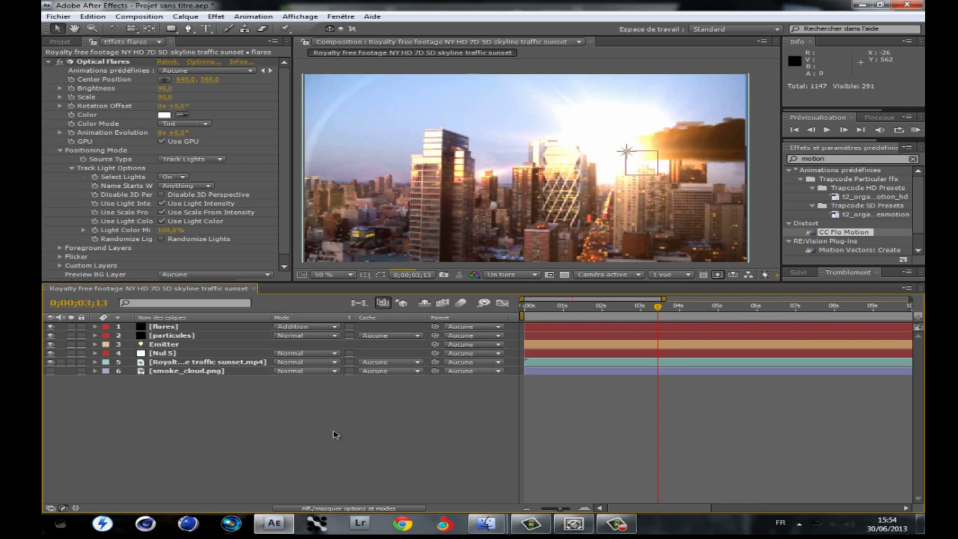
# Apply Teinte/Saturation to the skyline footage layer and lower its Saturation globale to -32
pyautogui.click(207, 364)
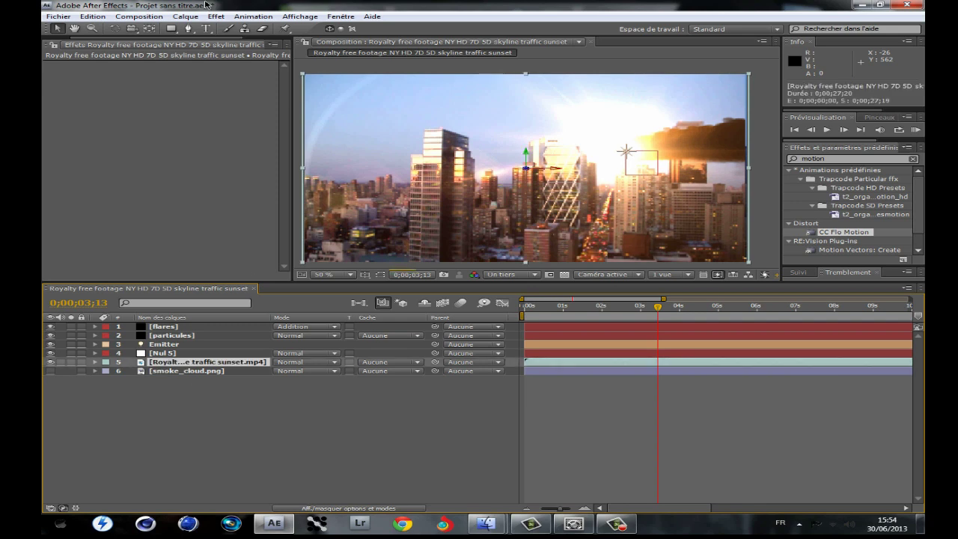
pyautogui.click(215, 17)
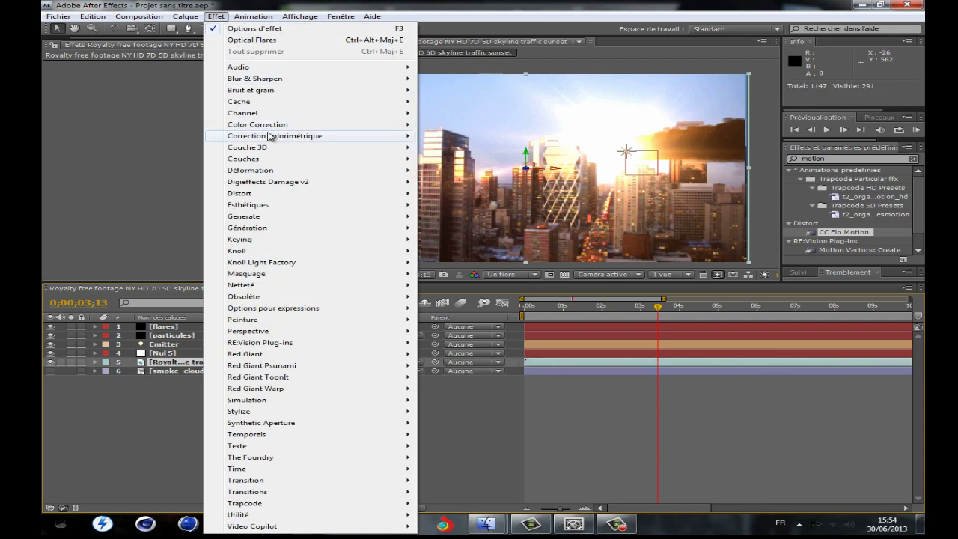
pyautogui.moveTo(271, 136)
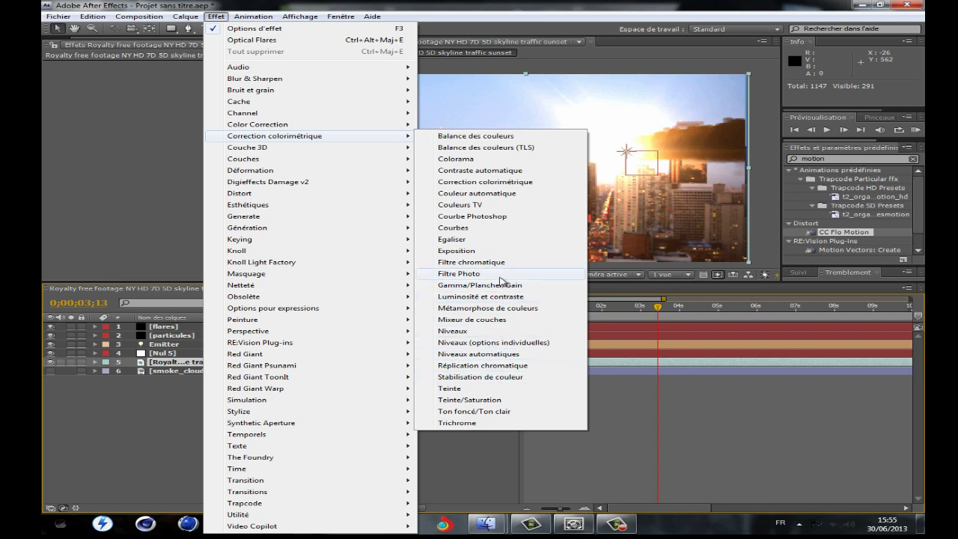
pyautogui.click(492, 406)
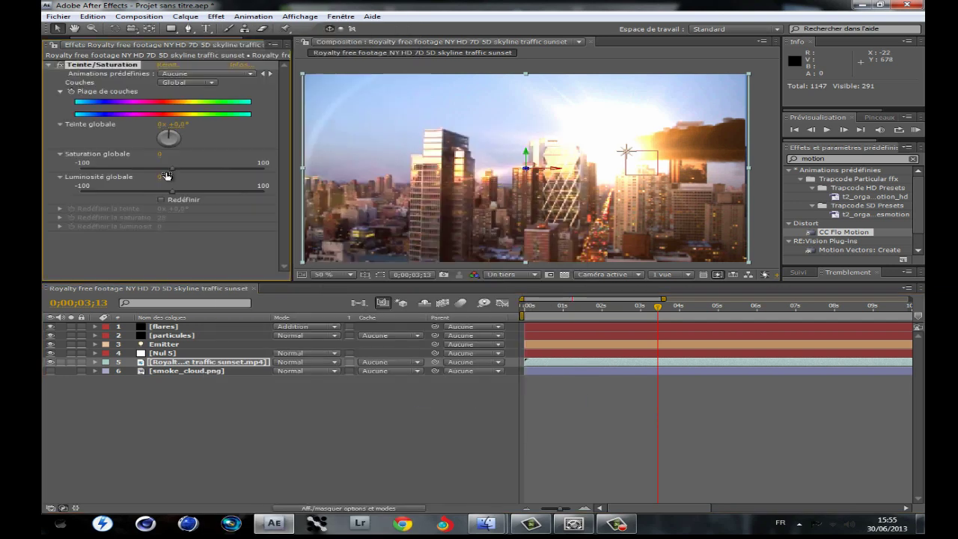
pyautogui.click(144, 170)
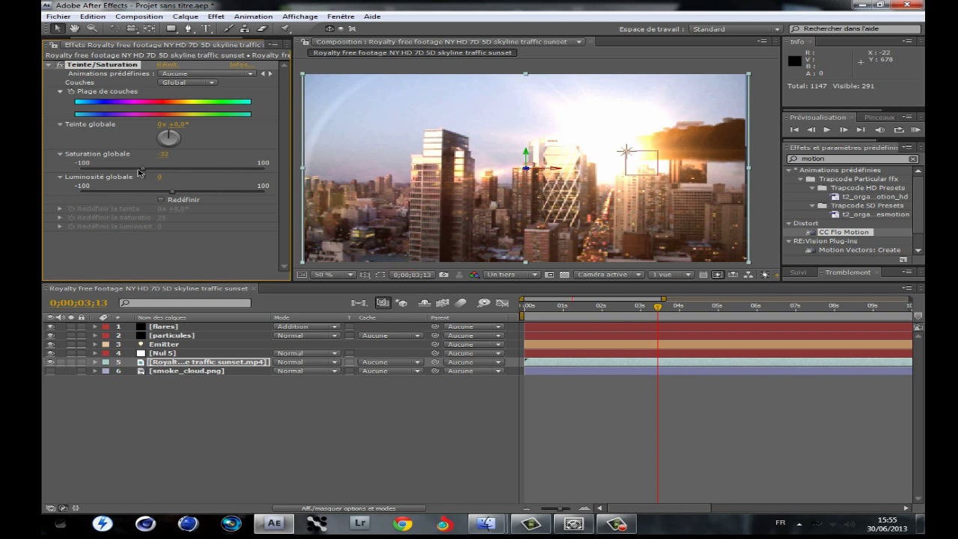
pyautogui.click(225, 392)
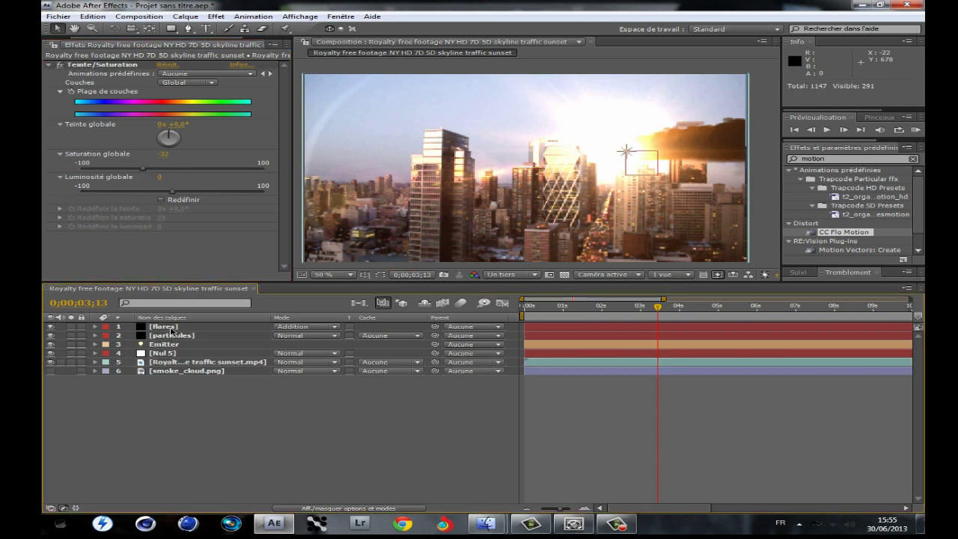
# Go to 0;00;04;20 and add an adjustment layer above all the other layers
pyautogui.moveTo(671, 307); pyautogui.dragTo(706, 307)
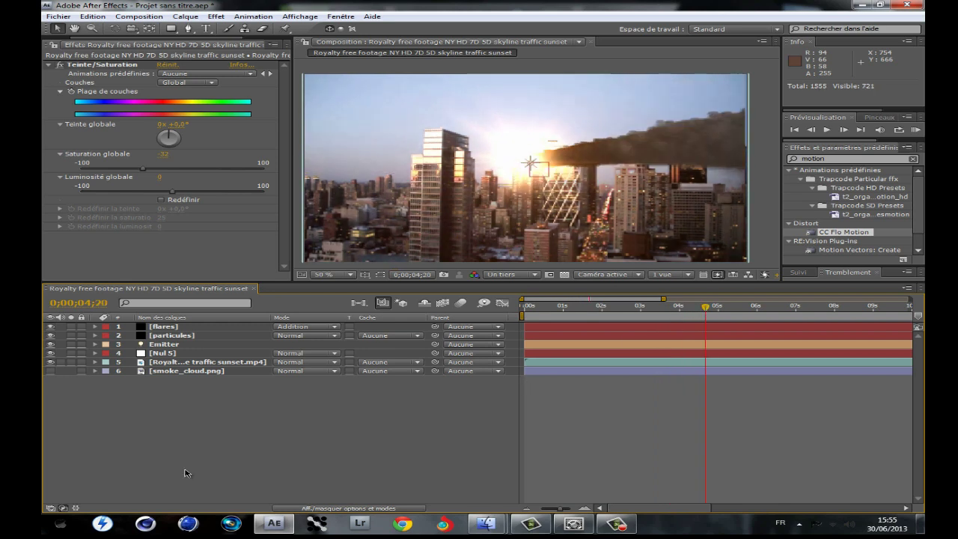
pyautogui.rightClick(107, 480)
pyautogui.moveTo(317, 415)
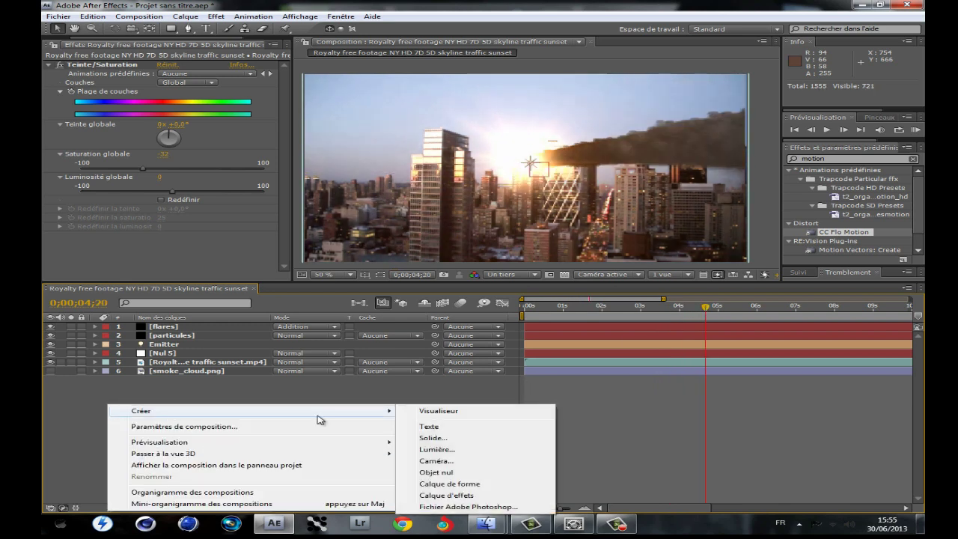
pyautogui.click(473, 494)
# Apply Teinte/Saturation to the adjustment layer and set its Saturation globale to -6
pyautogui.click(217, 16)
pyautogui.moveTo(352, 137)
pyautogui.click(479, 400)
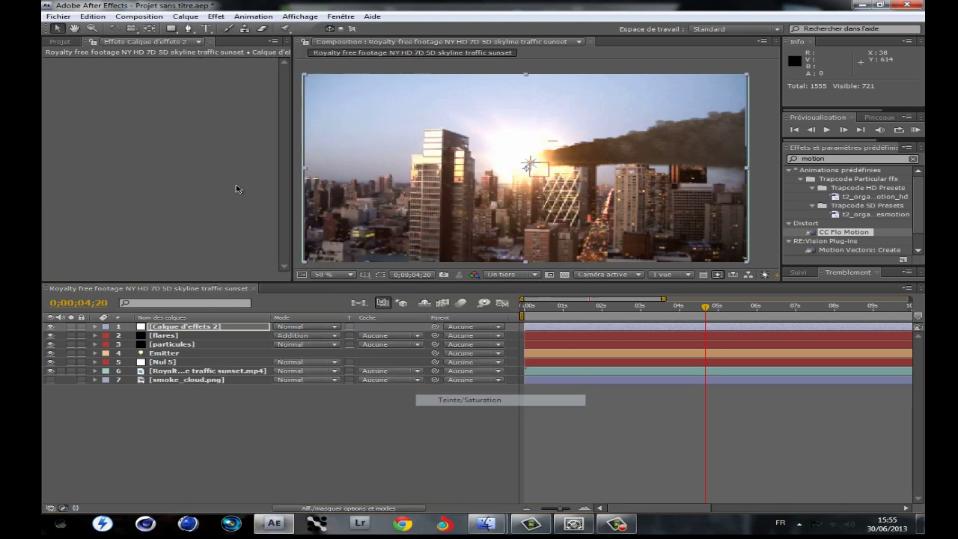
pyautogui.click(135, 165)
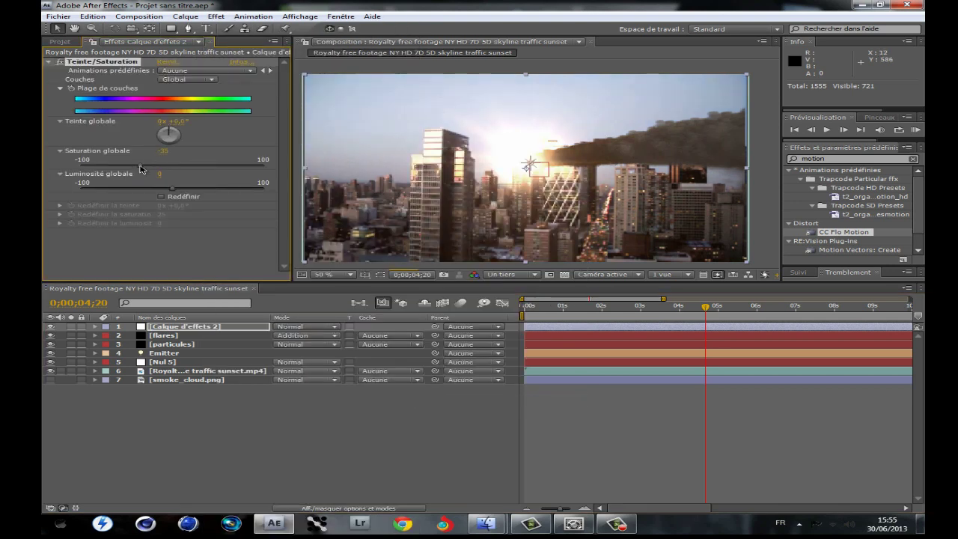
pyautogui.moveTo(158, 166); pyautogui.dragTo(160, 166)
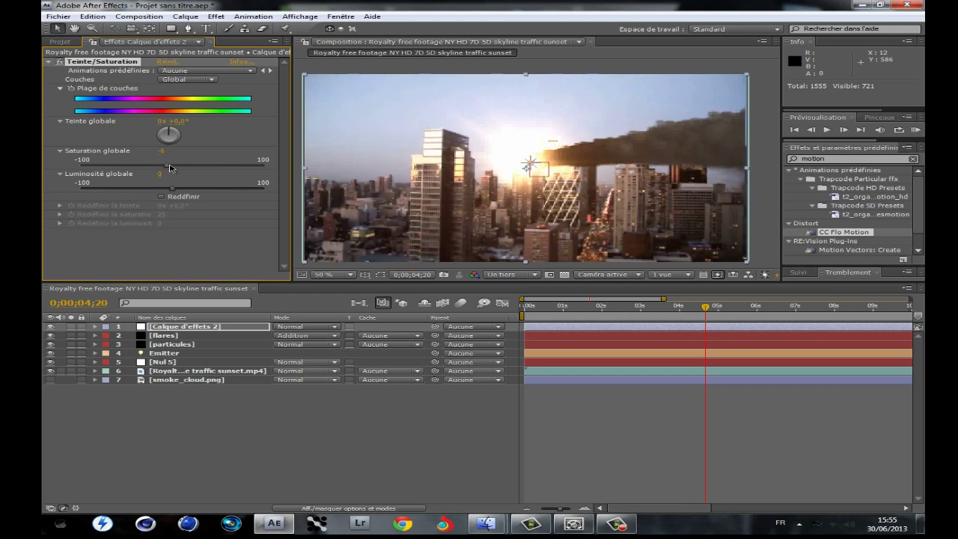
# Raise the adjustment layer's Saturation globale to 2 and keep that layer selected
pyautogui.moveTo(174, 166); pyautogui.dragTo(175, 166)
pyautogui.rightClick(262, 404)
pyautogui.click(203, 328)
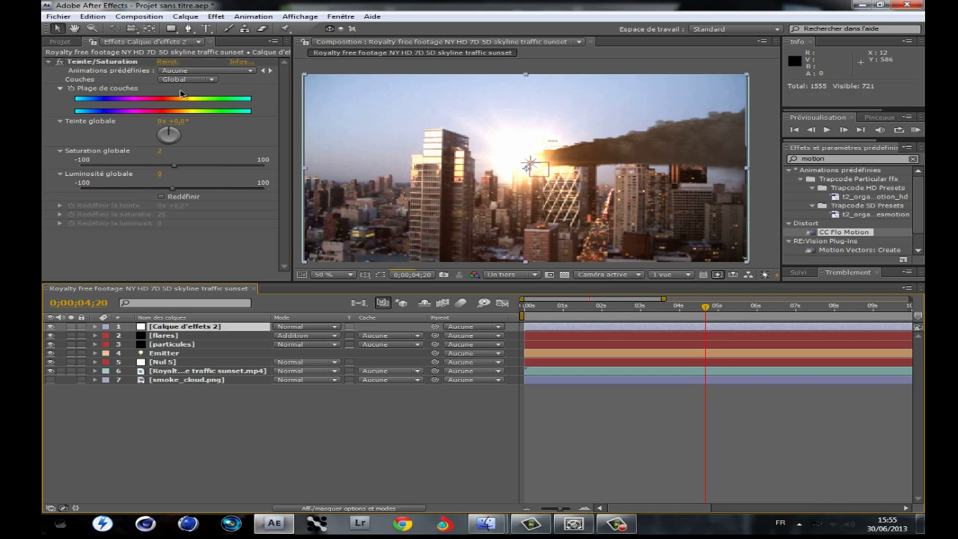
# Apply Courbes to the adjustment layer and shape the RVB curve into a slight S with darker shadows and brighter highlights
pyautogui.click(216, 16)
pyautogui.moveTo(375, 142)
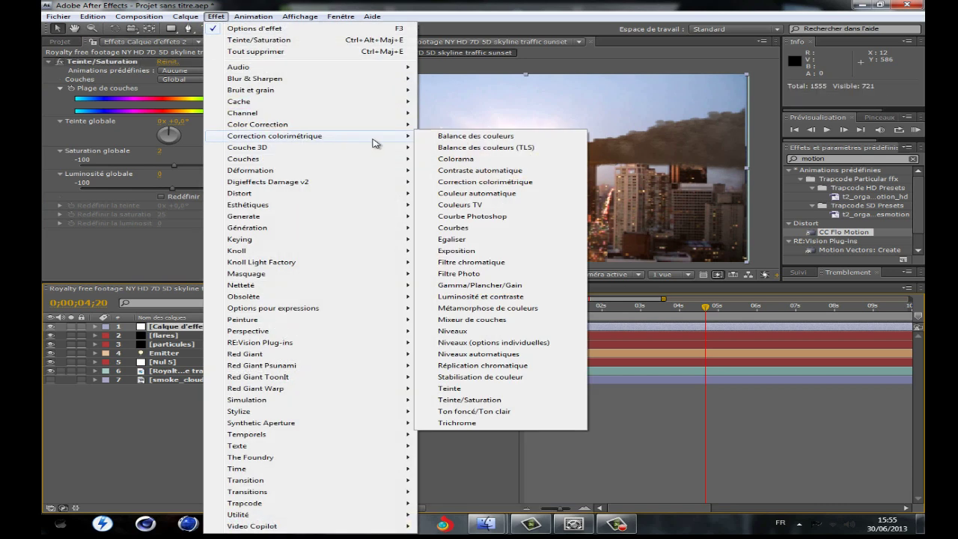
pyautogui.click(480, 227)
pyautogui.moveTo(105, 251); pyautogui.dragTo(107, 253)
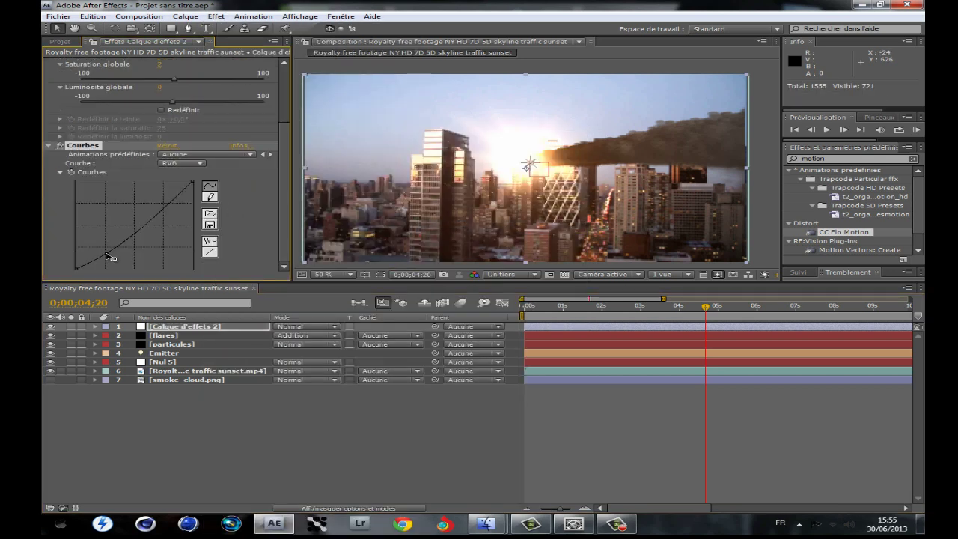
pyautogui.moveTo(159, 212); pyautogui.dragTo(159, 208)
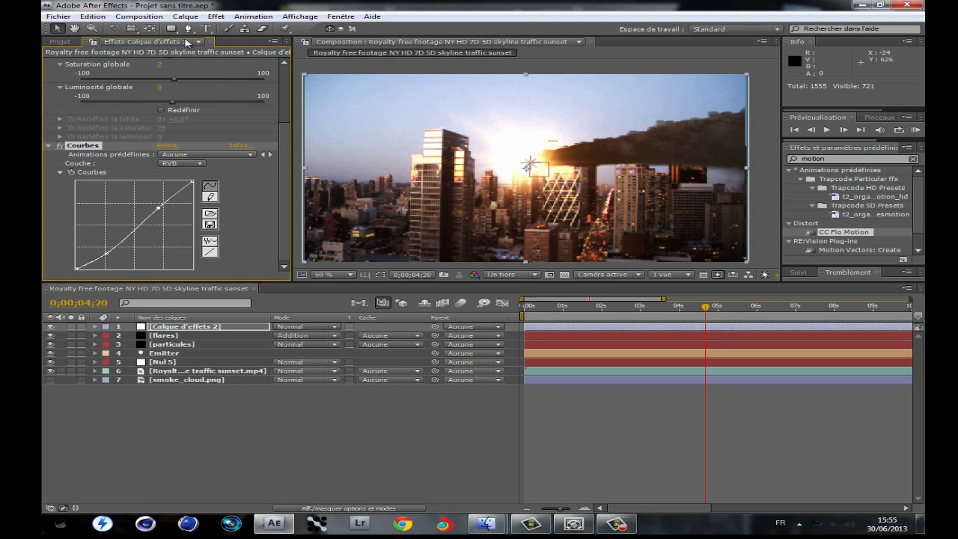
# Raise the Bleu curve slightly near its middle and add a midpoint to the Vert curve
pyautogui.click(184, 163)
pyautogui.click(191, 201)
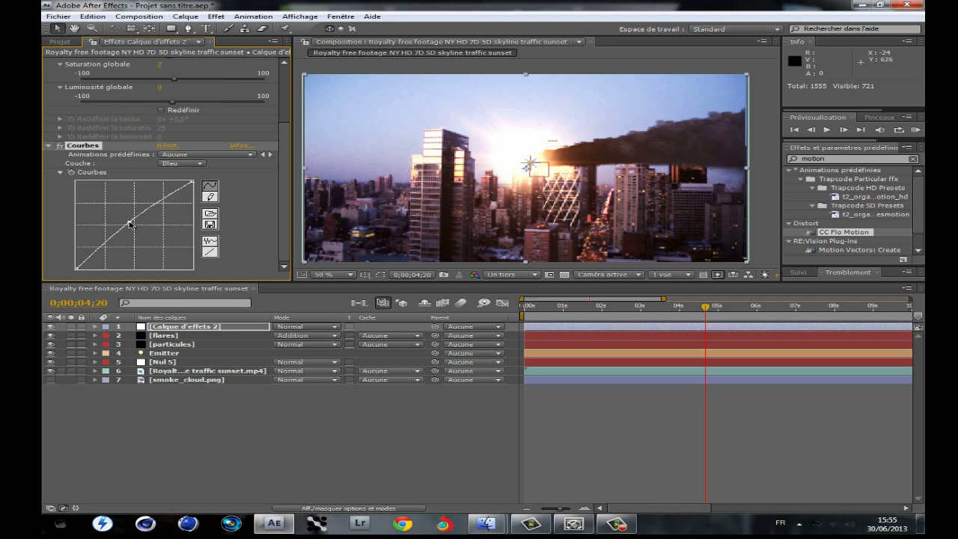
pyautogui.click(169, 166)
pyautogui.click(178, 155)
pyautogui.click(136, 225)
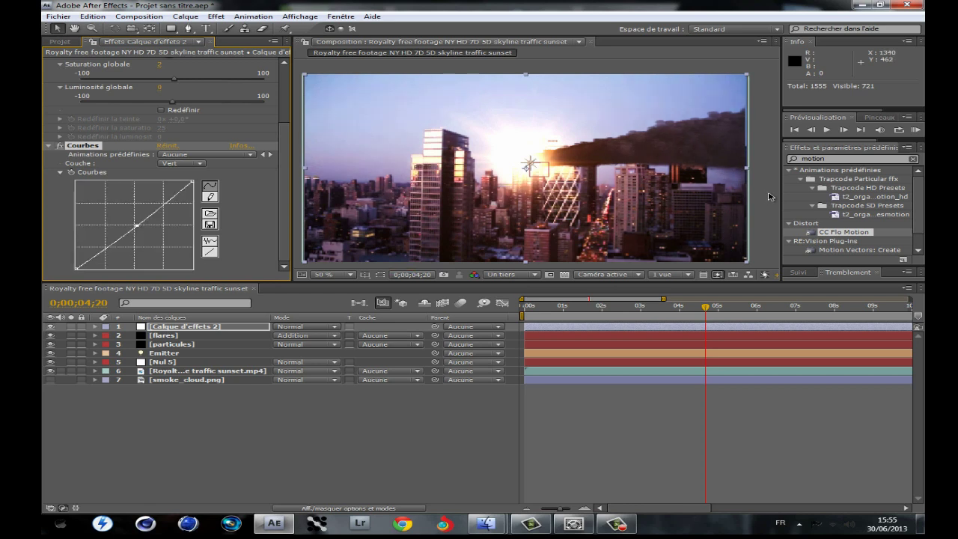
# Review the color grade at several points between 0;00;03;07 and 0;00;06;18, ending at 0;00;04;16
pyautogui.click(650, 311)
pyautogui.click(599, 309)
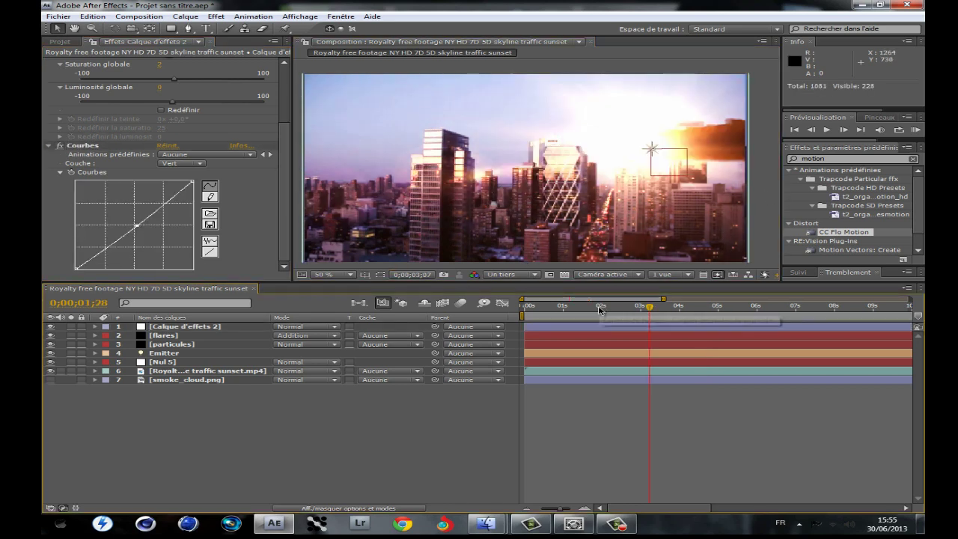
pyautogui.moveTo(630, 311); pyautogui.dragTo(785, 312)
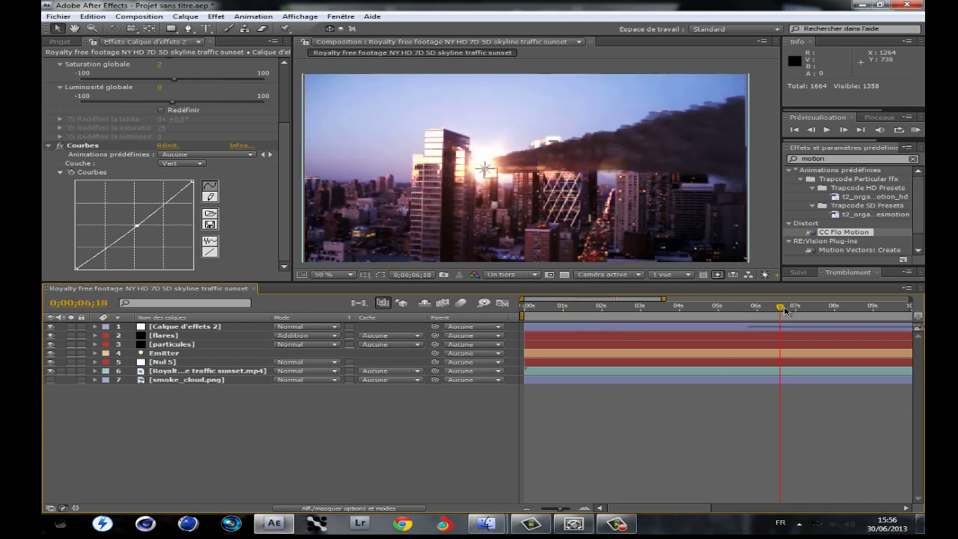
pyautogui.click(700, 310)
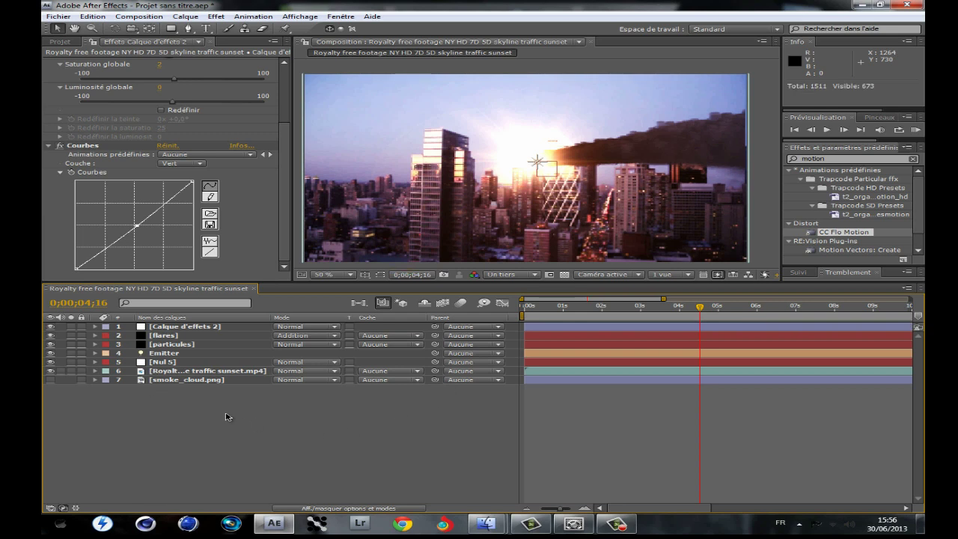
# Clear the search text from the effects and presets list
pyautogui.click(835, 159)
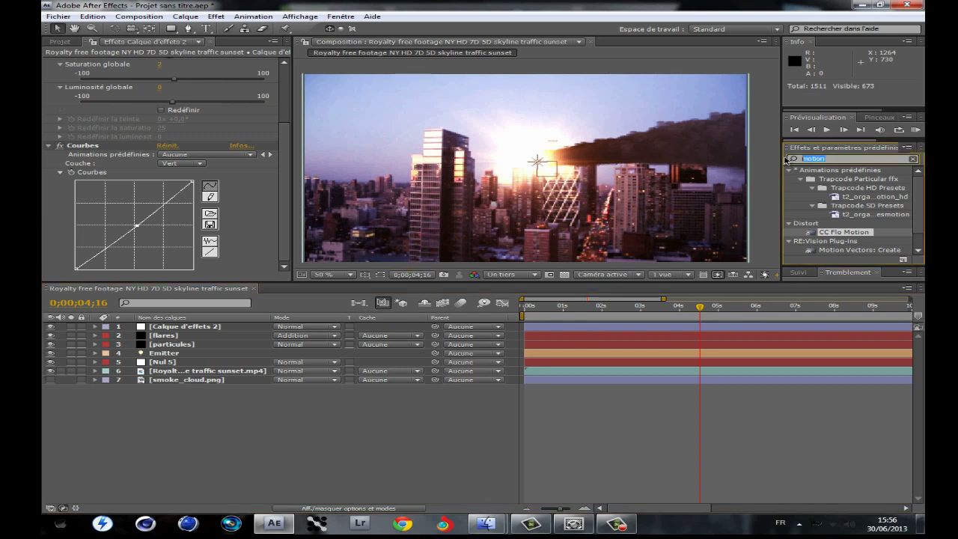
pyautogui.press('BackSpace')
pyautogui.click(318, 478)
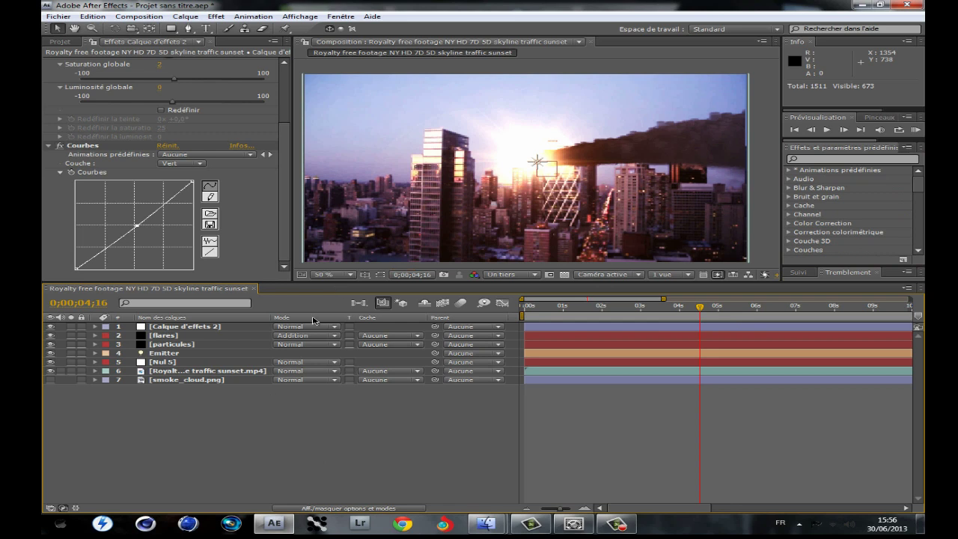
# Create a new black solid above all the other layers with the default settings
pyautogui.scroll(-2, 474, 215)
pyautogui.scroll(2, 470, 212)
pyautogui.rightClick(211, 427)
pyautogui.moveTo(208, 414)
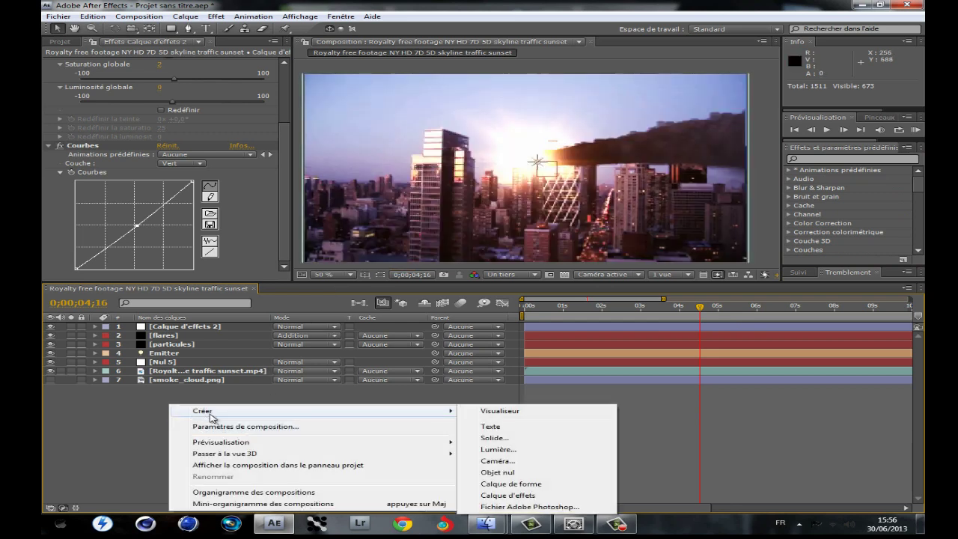
pyautogui.click(467, 436)
pyautogui.click(781, 433)
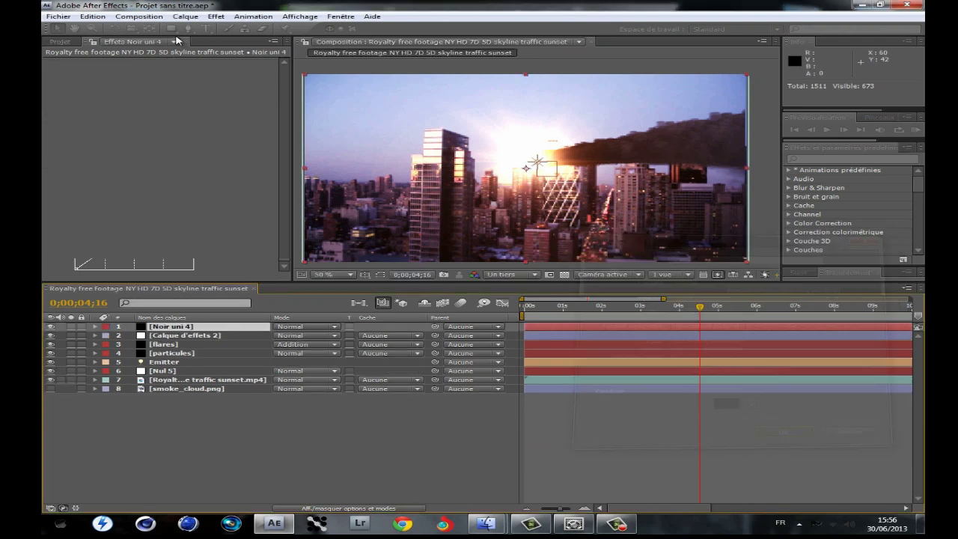
# Apply the Grille effect to the black solid as a guide for masking
pyautogui.click(216, 16)
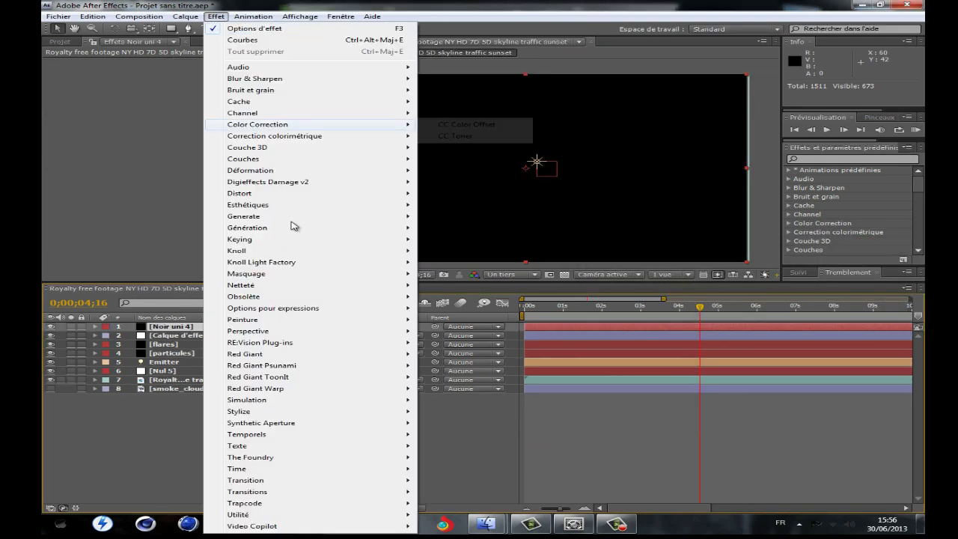
pyautogui.moveTo(317, 227)
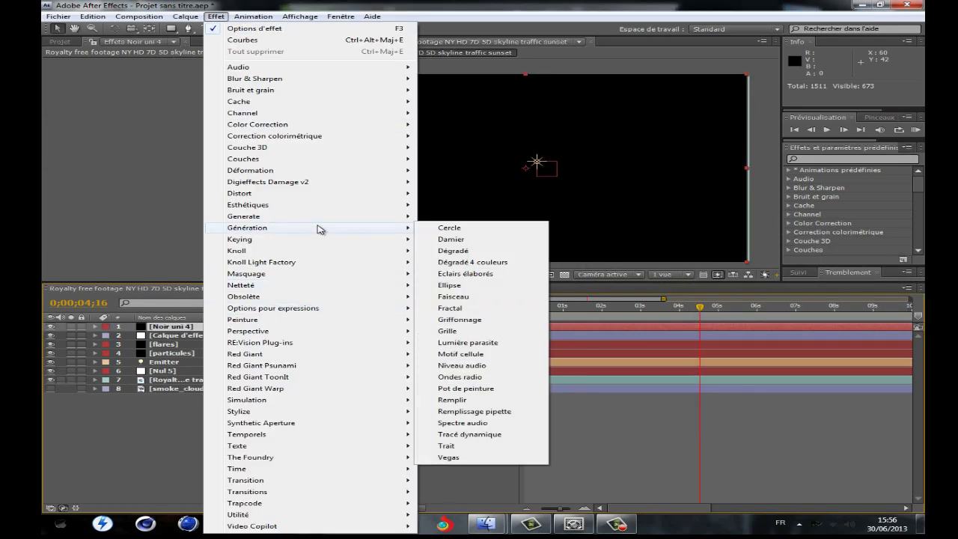
pyautogui.click(449, 331)
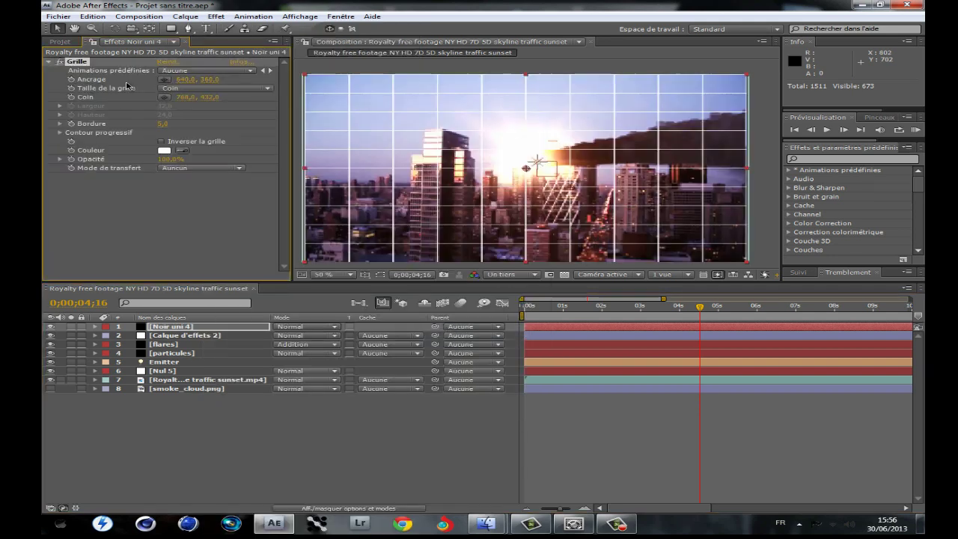
# Draw two full-width rectangular masks on the black solid along the frame's upper and lower edges, following the grid lines
pyautogui.click(172, 29)
pyautogui.moveTo(296, 71); pyautogui.dragTo(755, 94)
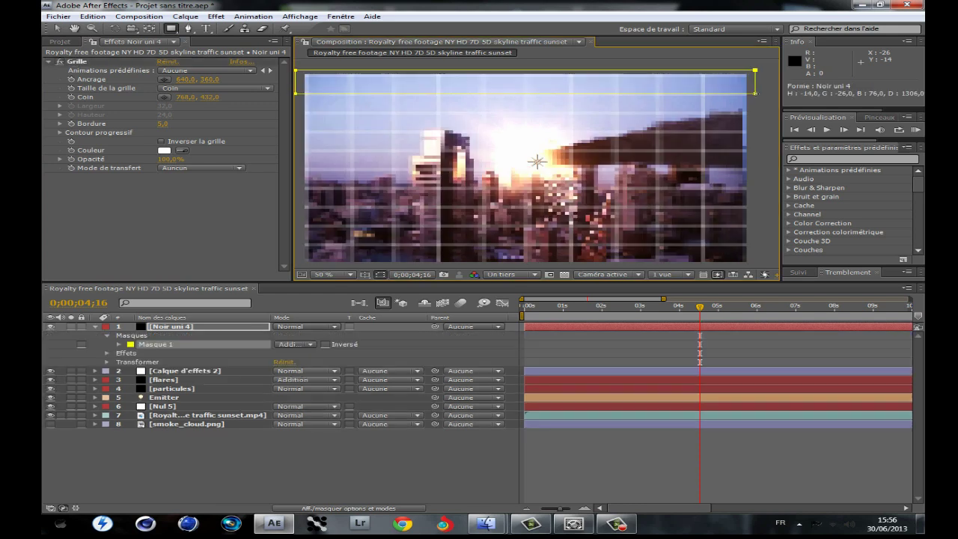
pyautogui.moveTo(760, 244); pyautogui.dragTo(301, 264)
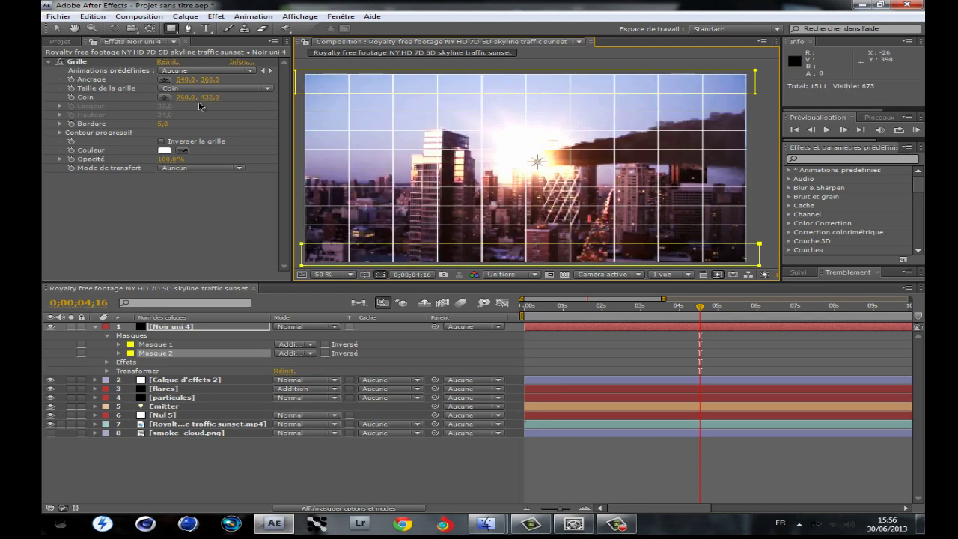
# Remove the Grille effect from the black solid and return to the selection tool
pyautogui.click(104, 63)
pyautogui.press('Delete')
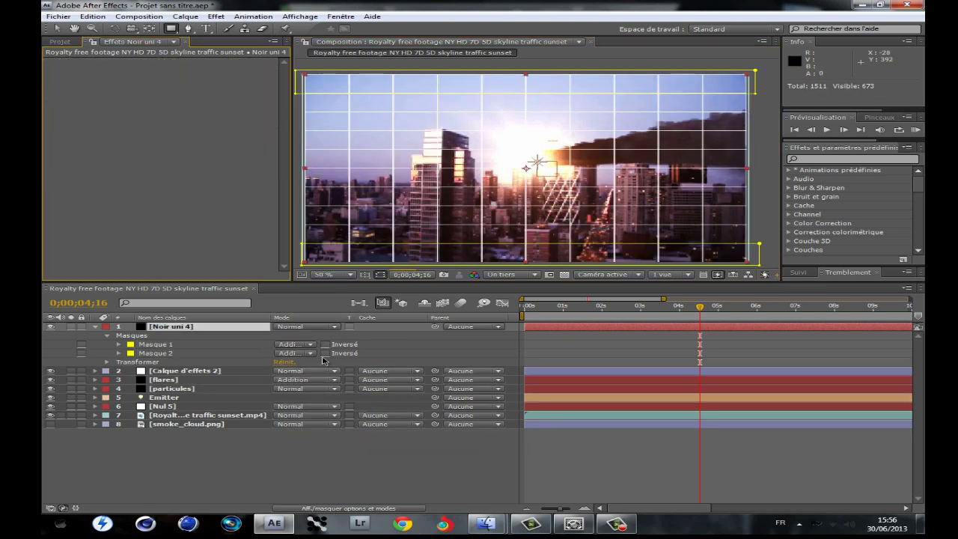
pyautogui.press('v')
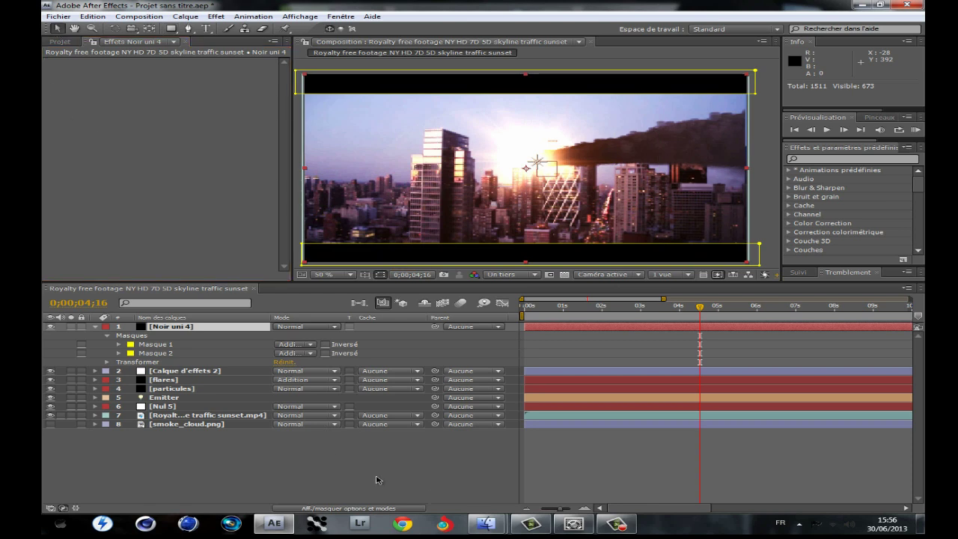
# Deselect the solid and check the letterboxed shot at 0;00;02;26 and 0;00;04;20
pyautogui.click(379, 480)
pyautogui.click(636, 307)
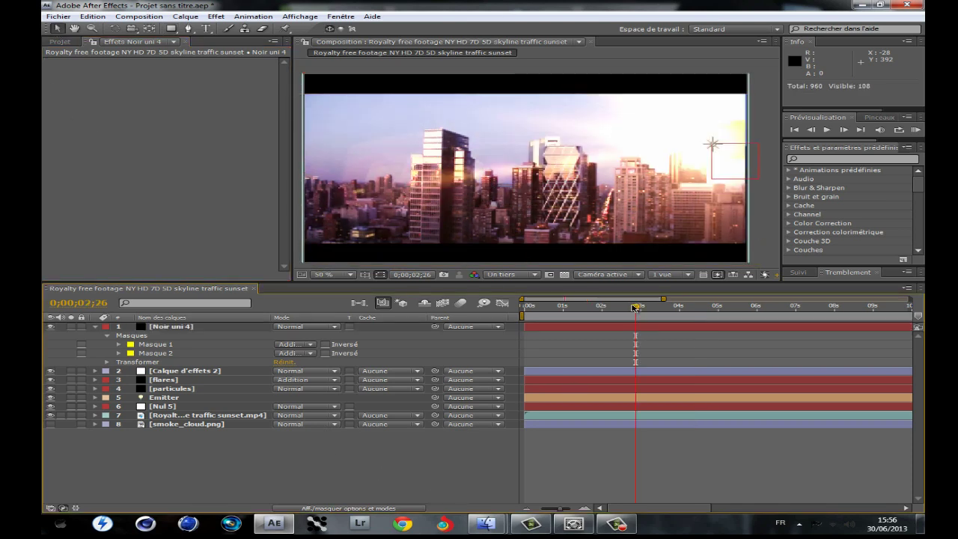
pyautogui.click(665, 311)
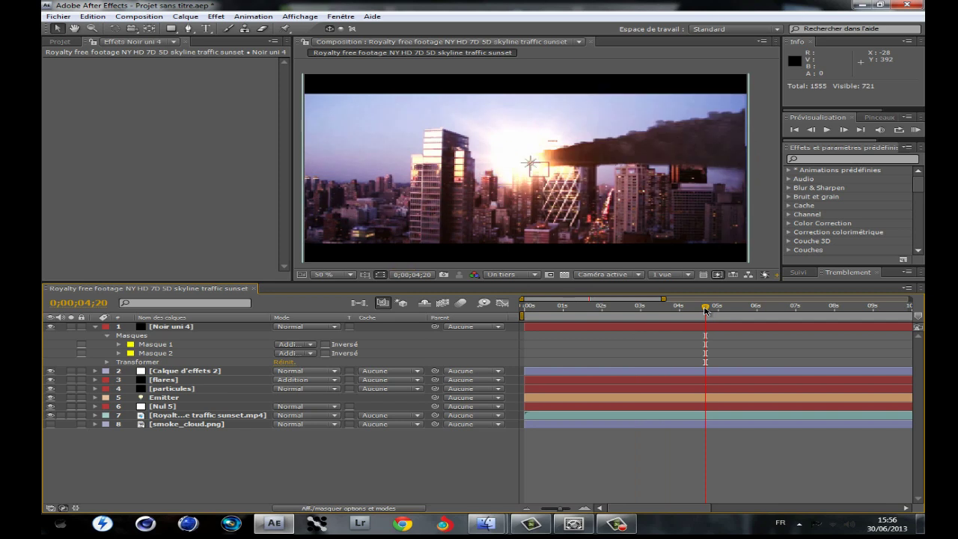
# Collapse the black solid's properties and create a camera using the 50 mm preset
pyautogui.rightClick(235, 457)
pyautogui.click(96, 327)
pyautogui.rightClick(239, 453)
pyautogui.moveTo(333, 415)
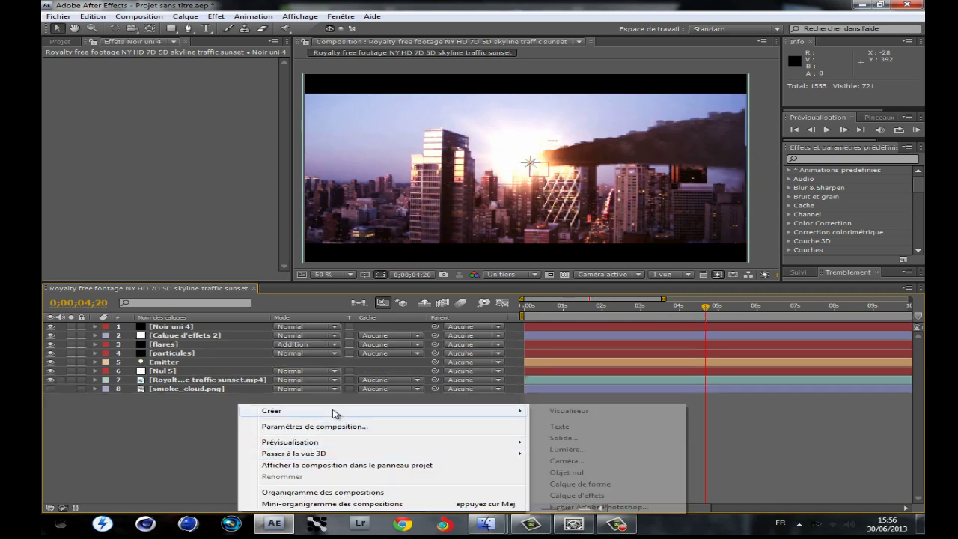
pyautogui.click(621, 473)
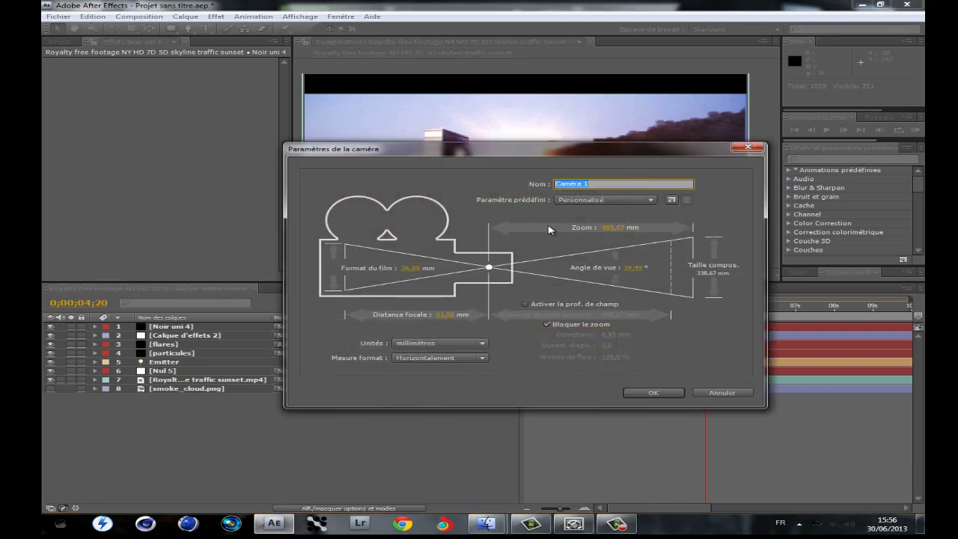
pyautogui.click(603, 200)
pyautogui.click(592, 300)
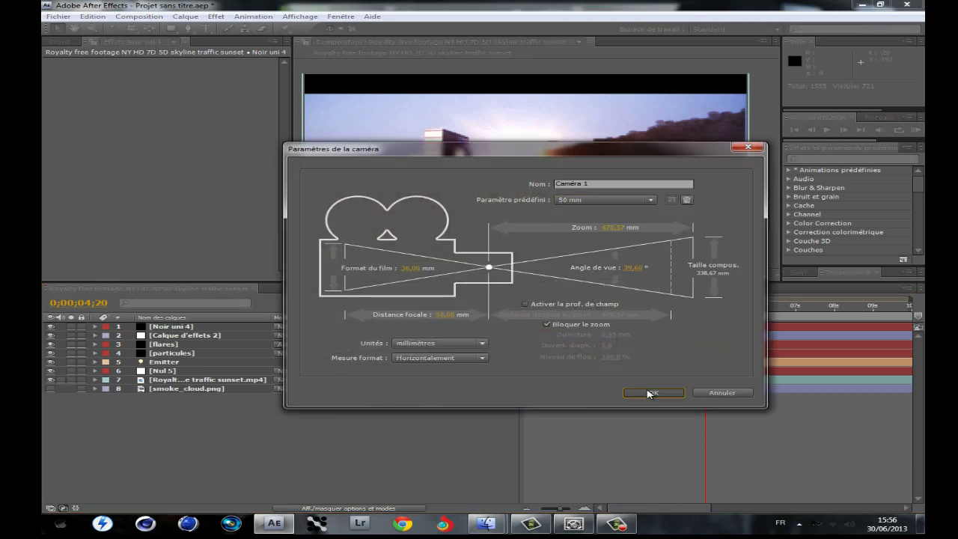
pyautogui.click(650, 393)
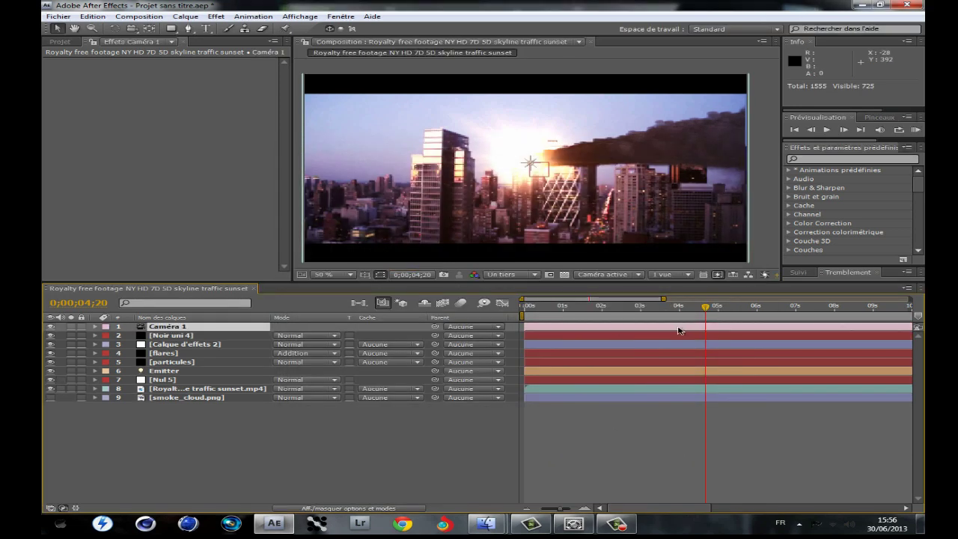
# Keyframe the camera's current Position at 0;00;00;00, at about 2 seconds and at 0;00;03;18
pyautogui.press('p')
pyautogui.moveTo(542, 308); pyautogui.dragTo(520, 310)
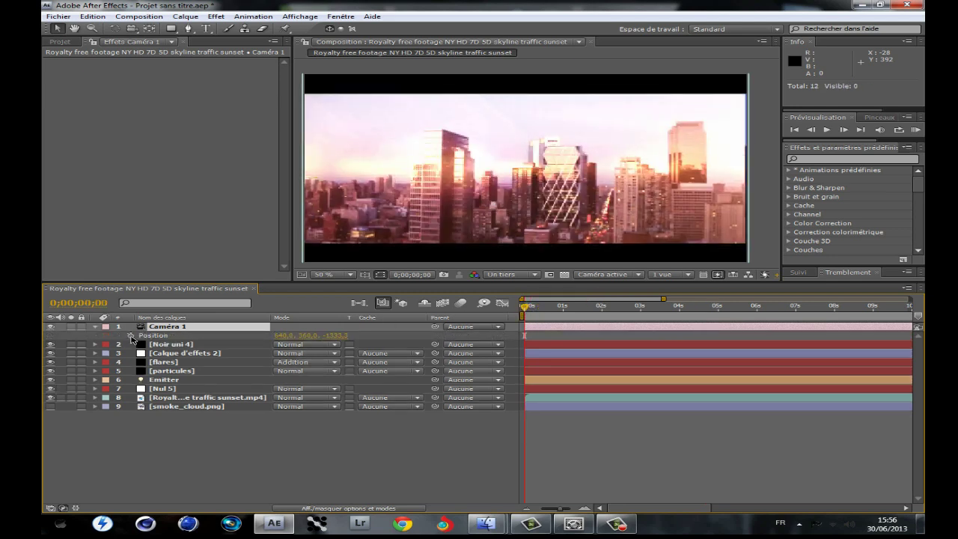
pyautogui.click(130, 337)
pyautogui.click(602, 308)
pyautogui.click(60, 336)
pyautogui.click(660, 308)
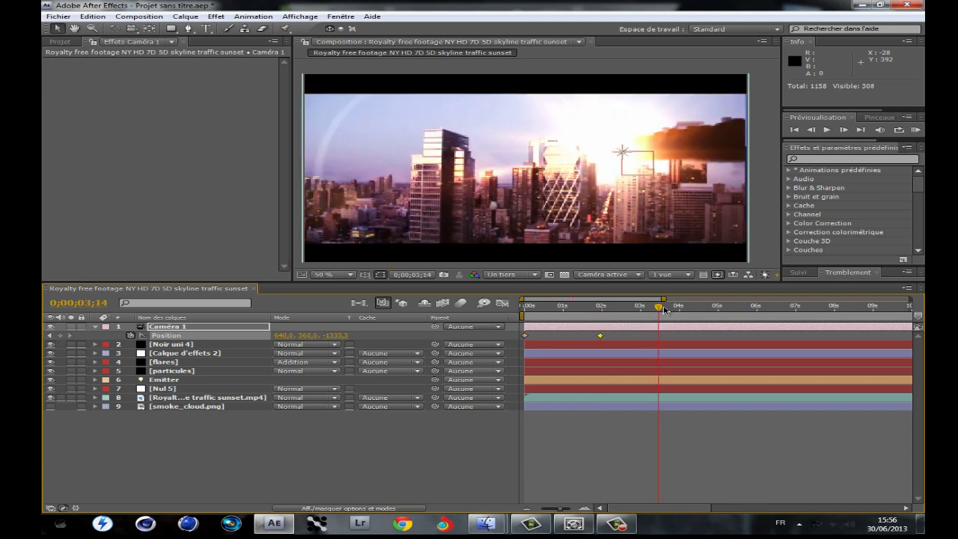
pyautogui.moveTo(641, 310); pyautogui.dragTo(665, 310)
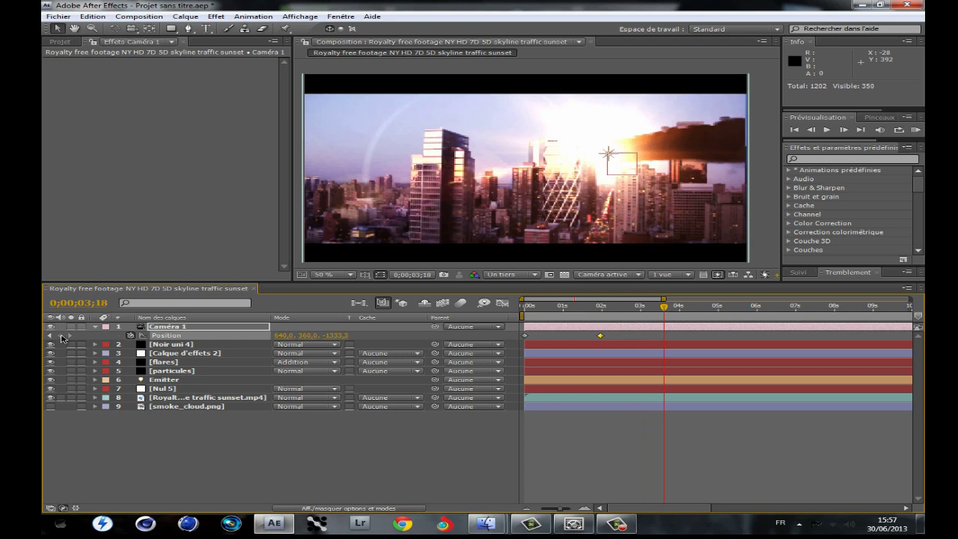
# Apply Tremblement with a Magnitude of 19 to the camera's Position keyframes at about 2 seconds and 0;00;03;18
pyautogui.click(600, 337)
pyautogui.moveTo(809, 265); pyautogui.dragTo(809, 199)
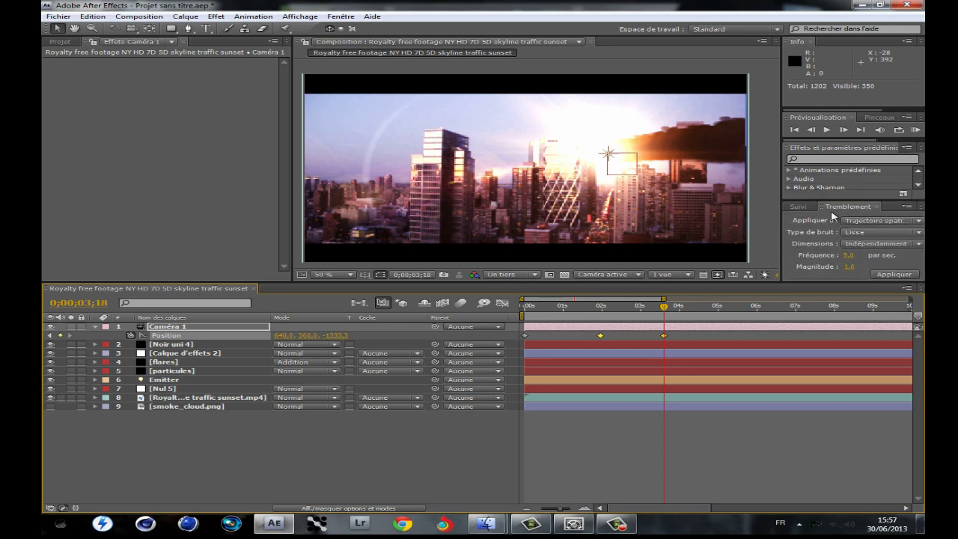
pyautogui.click(341, 16)
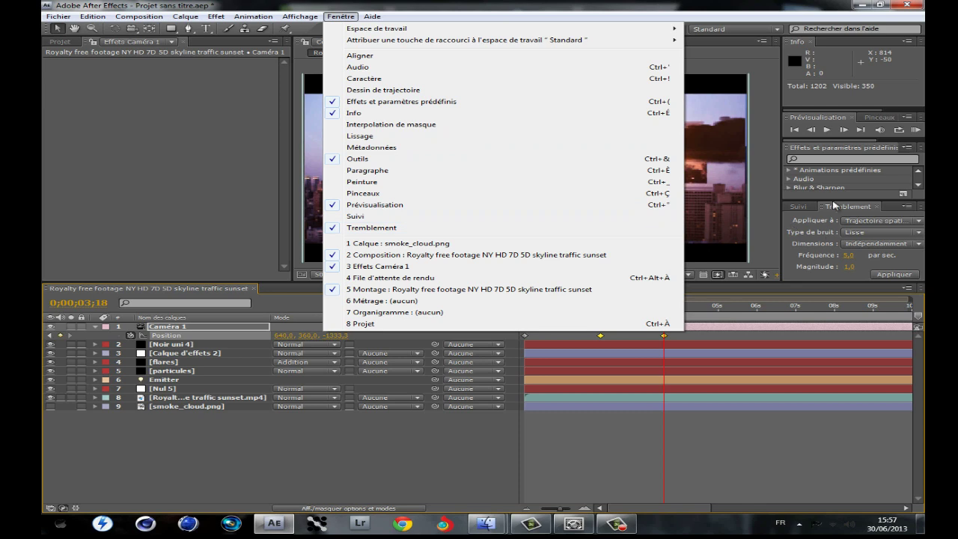
pyautogui.click(812, 198)
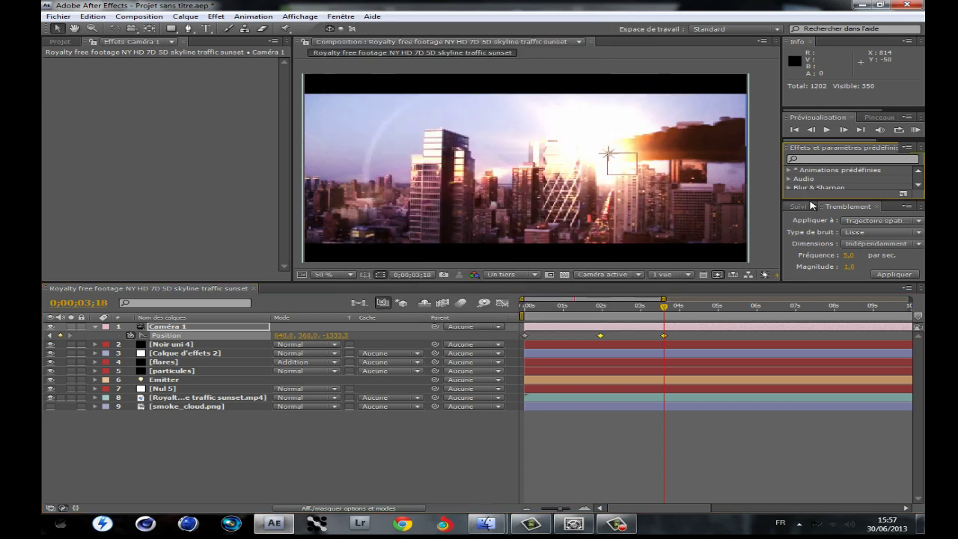
pyautogui.moveTo(824, 200); pyautogui.dragTo(830, 184)
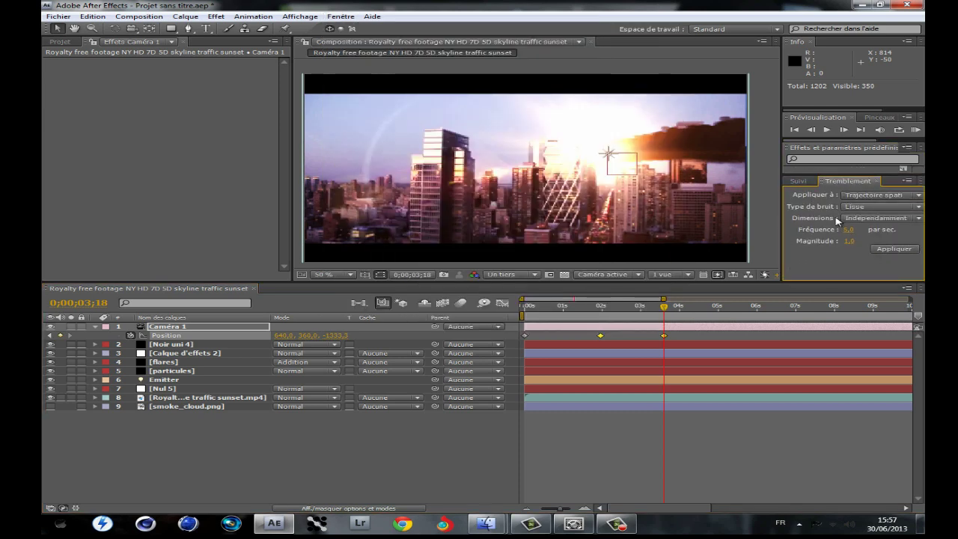
pyautogui.click(846, 240)
pyautogui.click(894, 249)
# Play the shot from 0;00;02;04 to check the camera shake, and enlarge the effects list again
pyautogui.moveTo(624, 310)
pyautogui.mouseDown()
pyautogui.moveTo(611, 309)
pyautogui.moveTo(633, 308)
pyautogui.moveTo(607, 309)
pyautogui.mouseUp()
pyautogui.press('space')
pyautogui.click(485, 47)
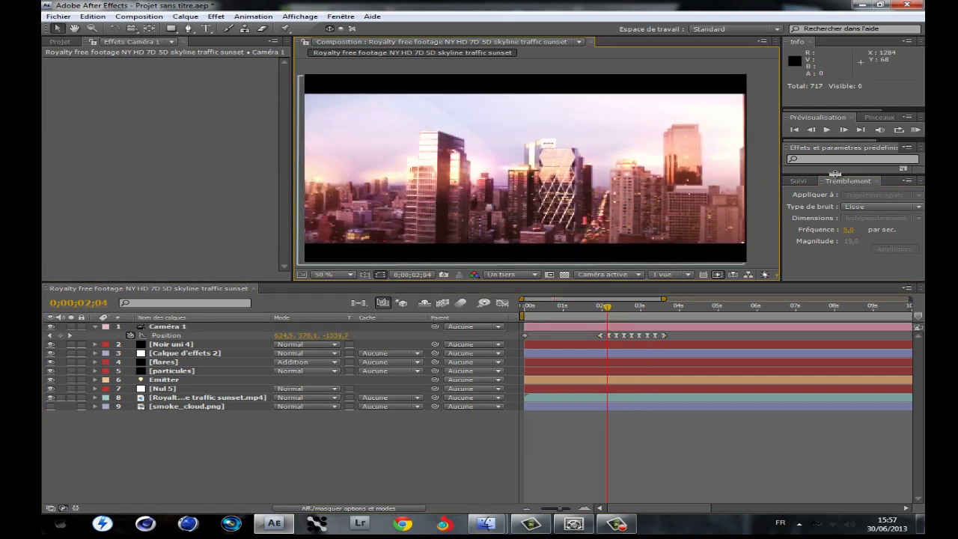
pyautogui.moveTo(834, 174); pyautogui.dragTo(835, 217)
pyautogui.click(828, 131)
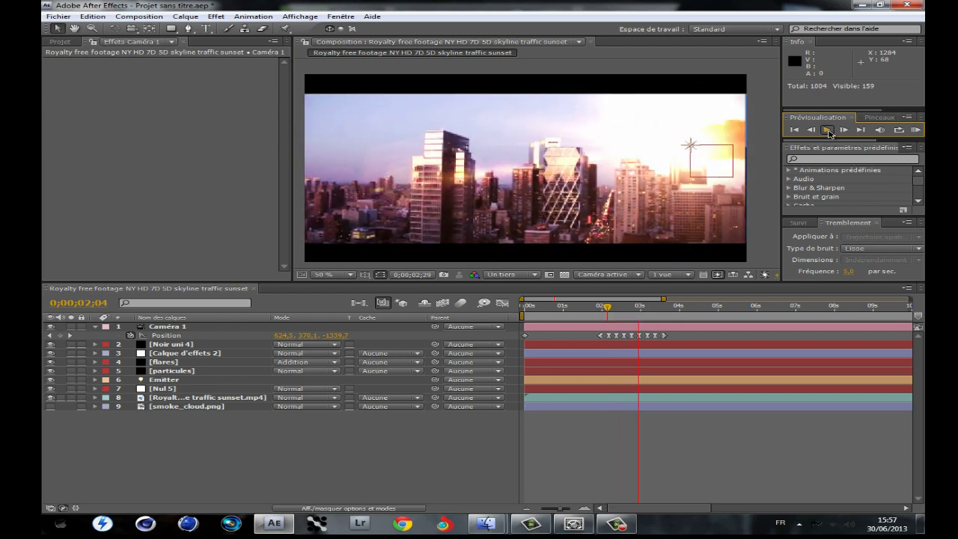
# Scrub to 0;00;09;13 and back to 0;00;01;24 to review the shot, and collapse the camera layer's properties
pyautogui.click(636, 308)
pyautogui.moveTo(667, 310); pyautogui.dragTo(890, 305)
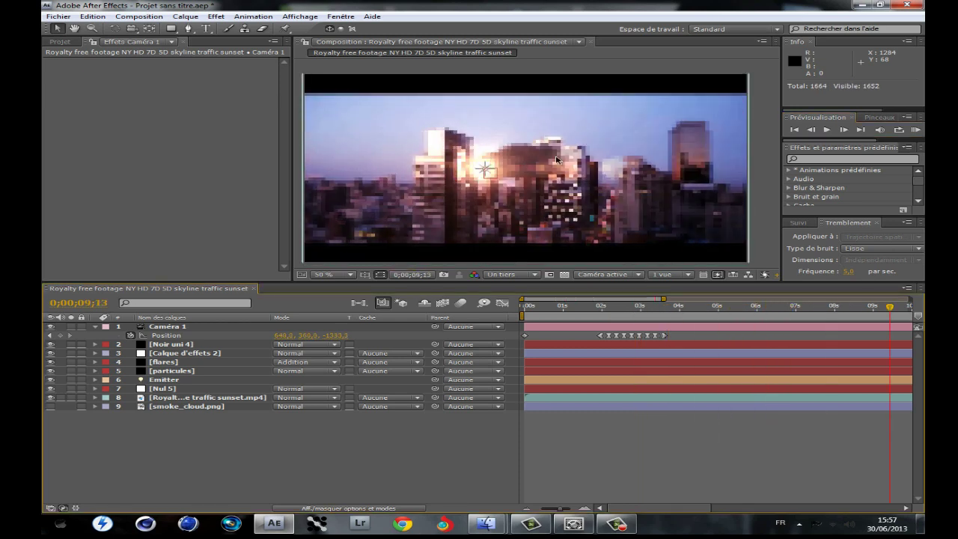
pyautogui.moveTo(637, 307); pyautogui.dragTo(600, 310)
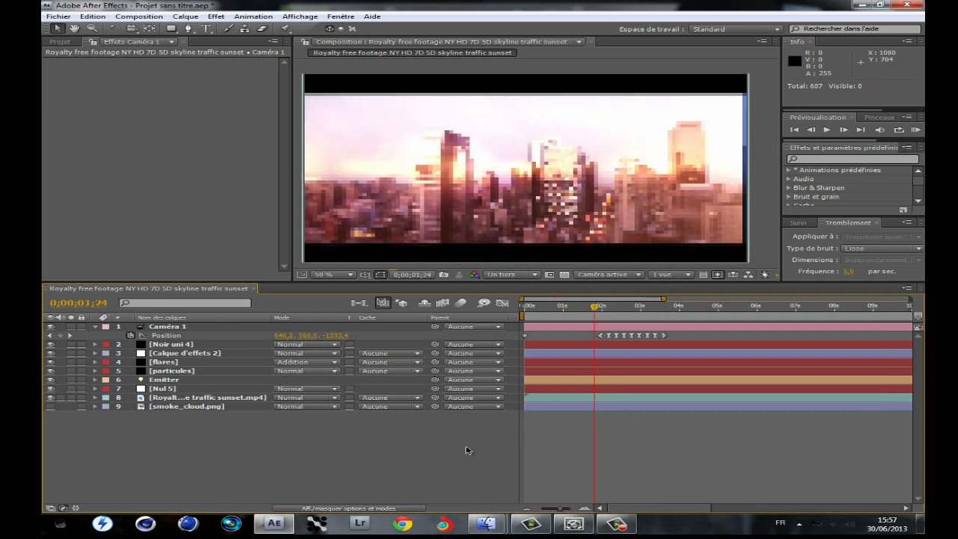
pyautogui.click(95, 326)
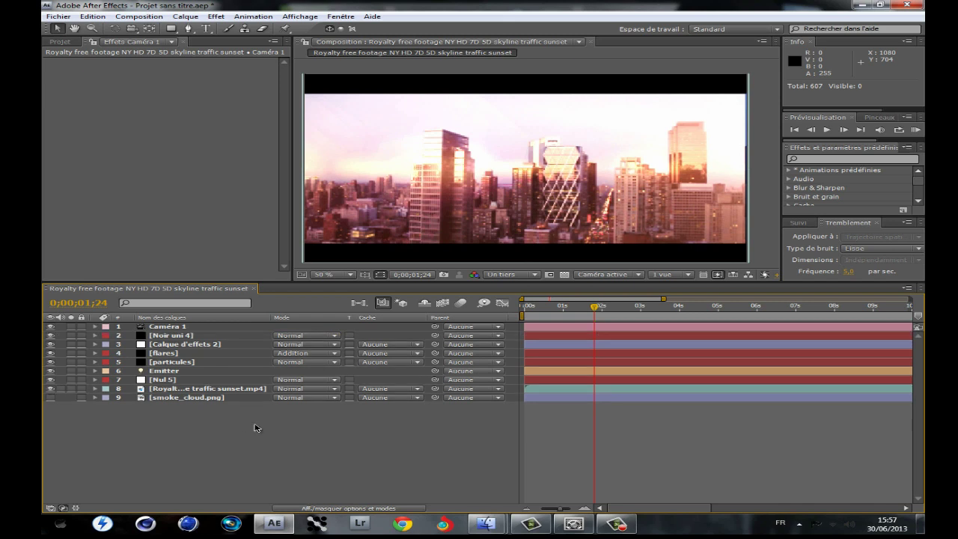